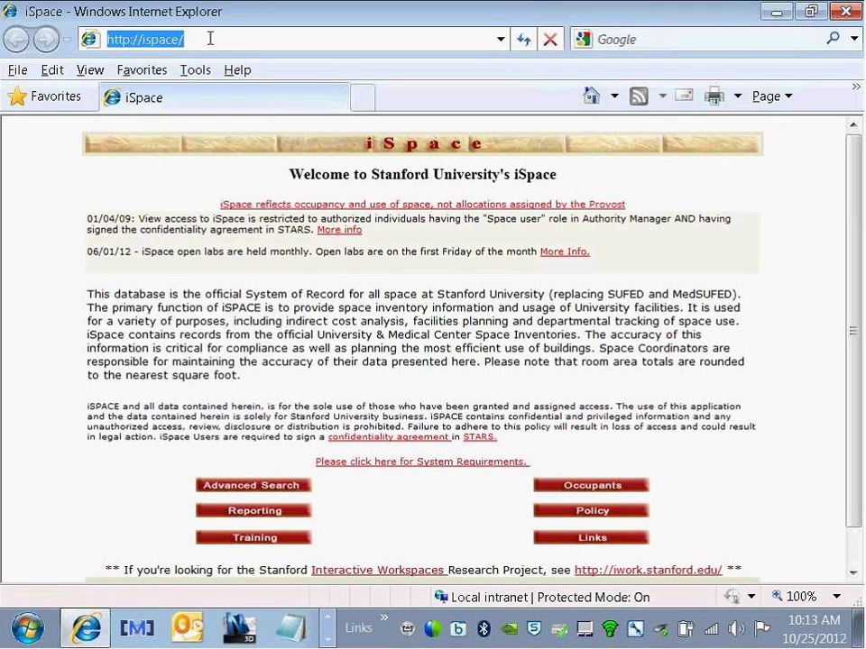
# Step: Go to stanford.box.com and continue to the Stanford login for Box
pyautogui.write('stanford')
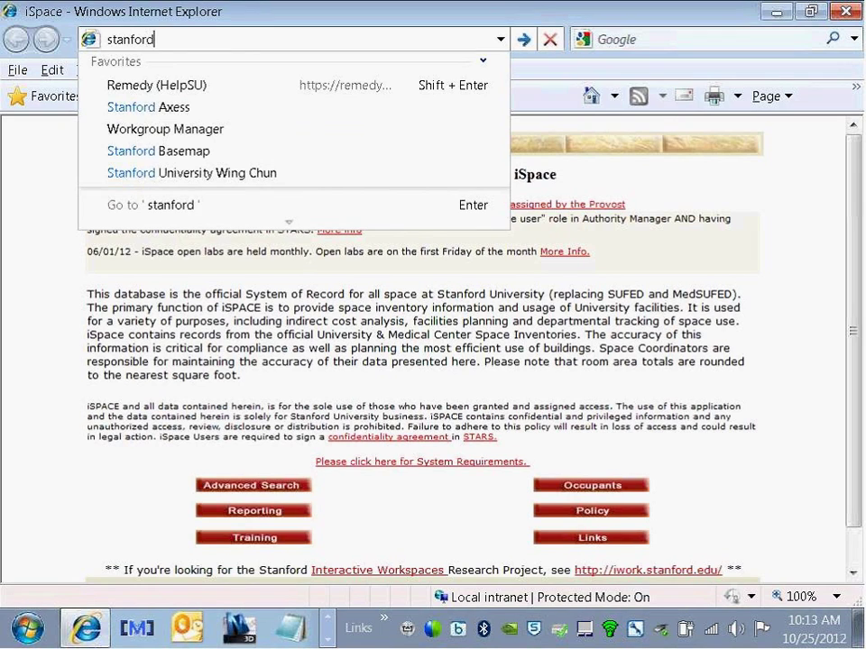
pyautogui.write('.box.com')
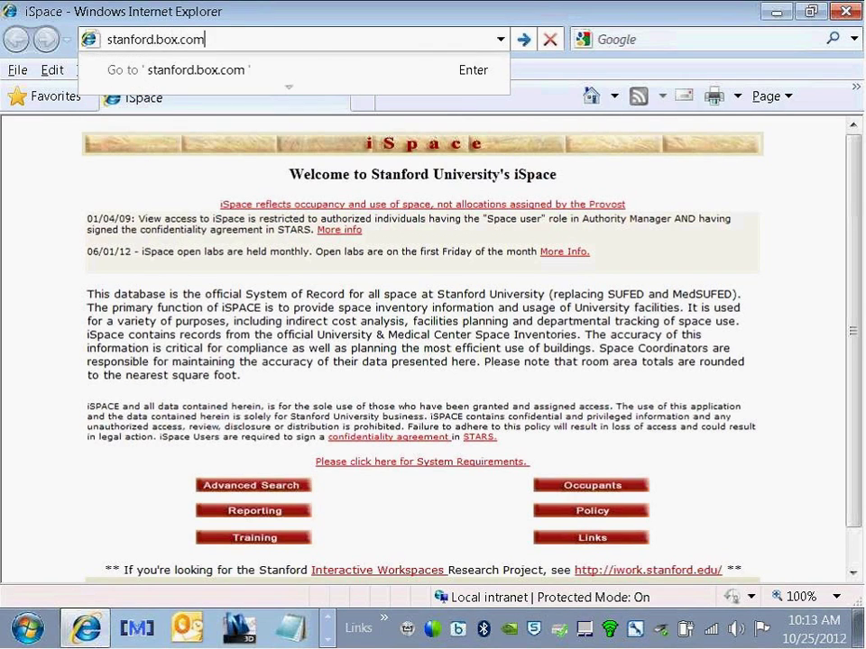
pyautogui.press('Return')
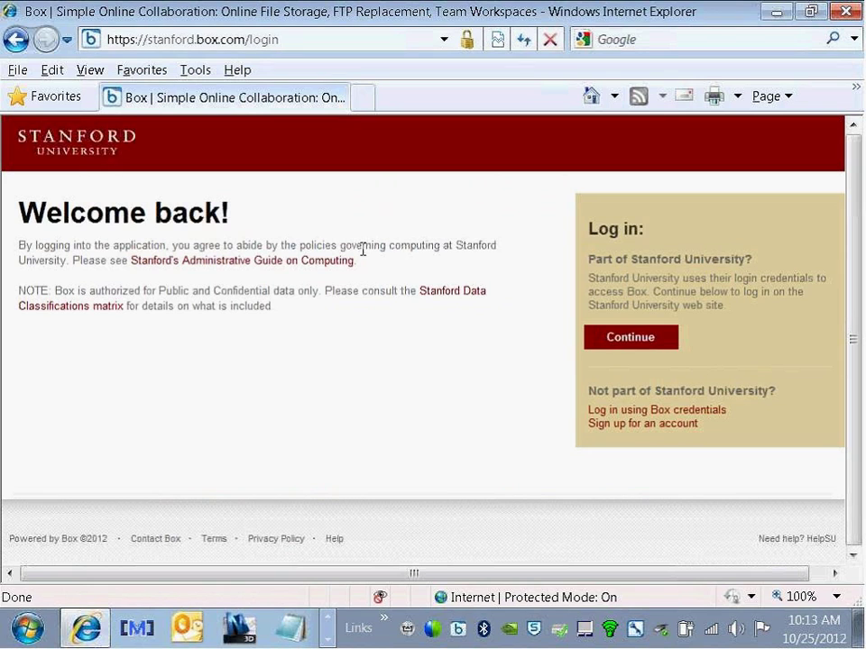
pyautogui.click(622, 337)
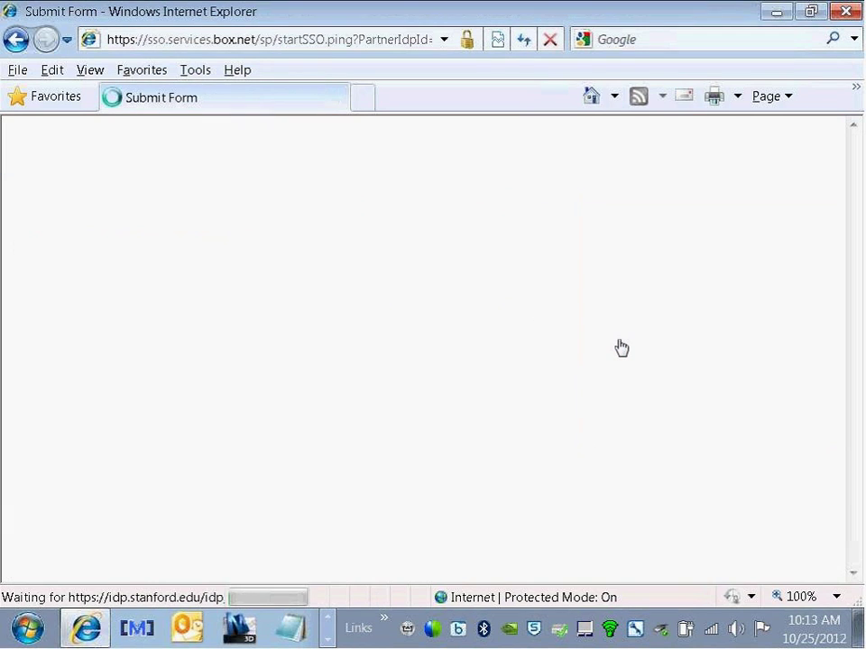
# Step: Sign in on Stanford WebLogin with the SUNet ID and password
pyautogui.write('dobie')
pyautogui.press('Tab')
pyautogui.write('•••••••••')
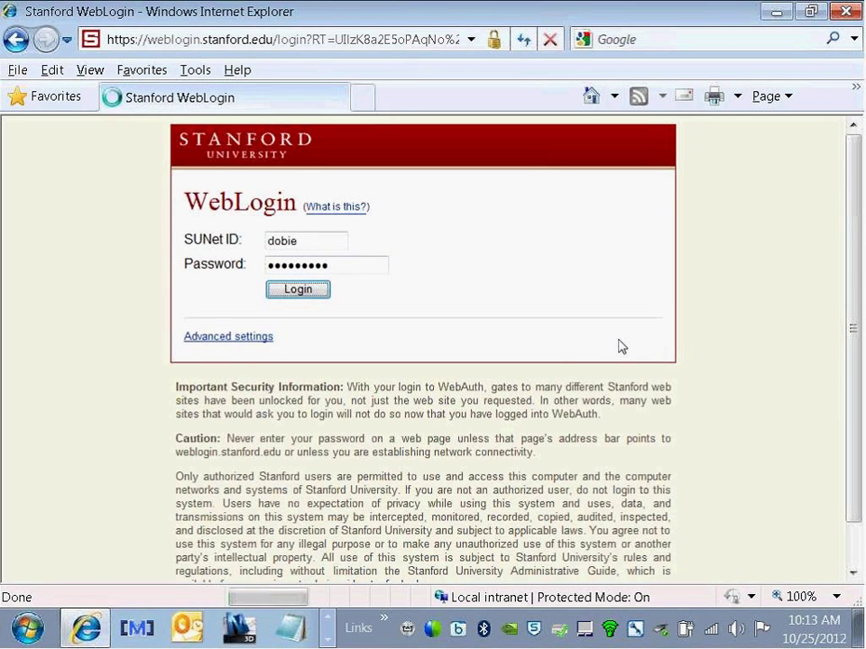
pyautogui.press('Return')
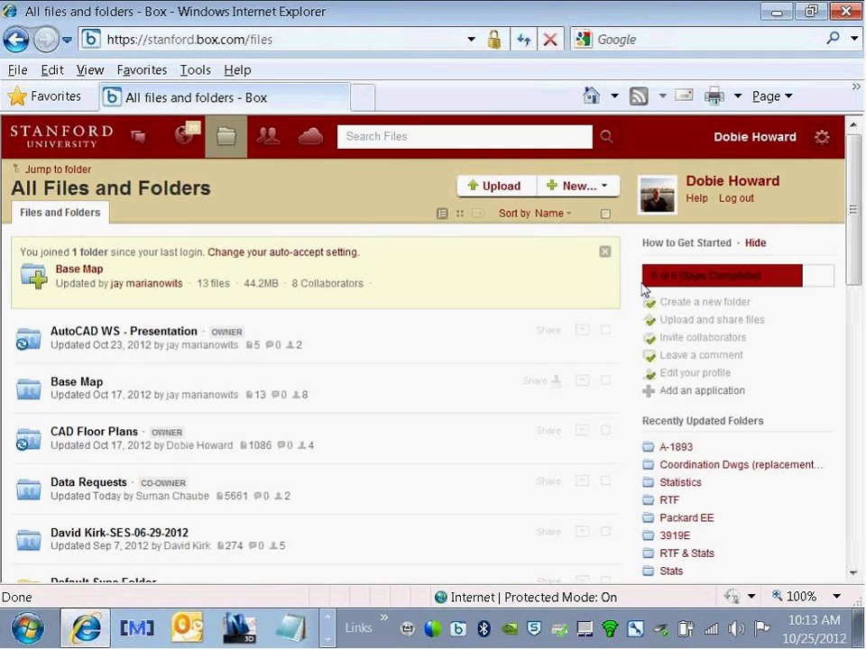
# Step: Open Box Account Settings and scroll to the Create External Password section
pyautogui.click(821, 139)
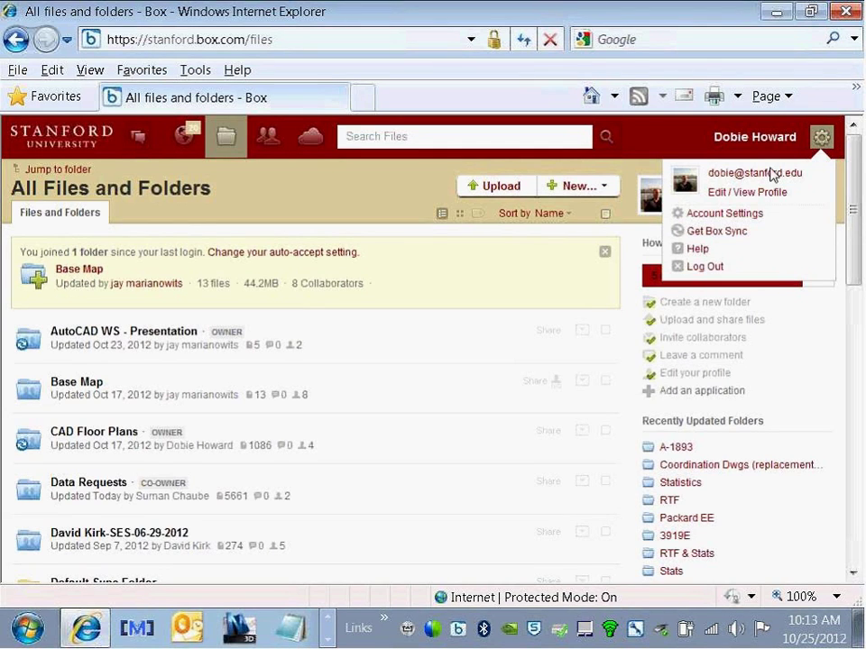
pyautogui.click(727, 214)
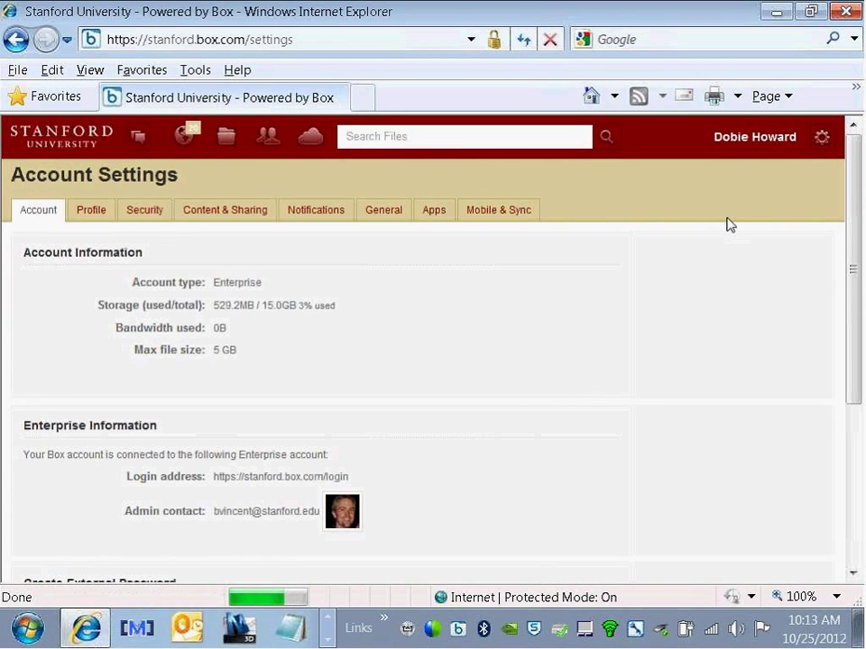
pyautogui.moveTo(855, 240); pyautogui.dragTo(847, 382)
# Step: Enter and confirm a new external password, save it, and return to All Files and Folders
pyautogui.click(352, 425)
pyautogui.write('•••••••••')
pyautogui.press('Tab')
pyautogui.write('•••••••••')
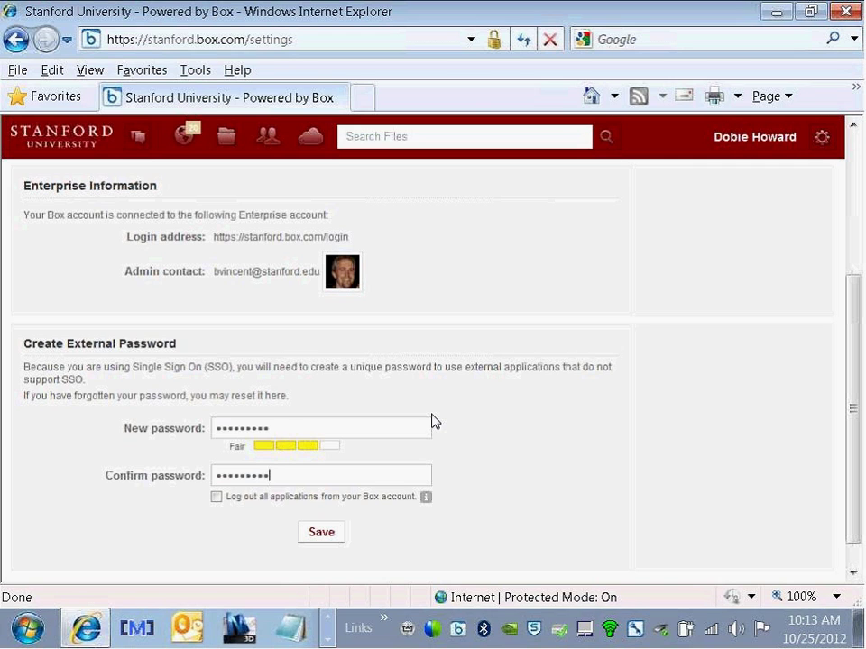
pyautogui.click(322, 533)
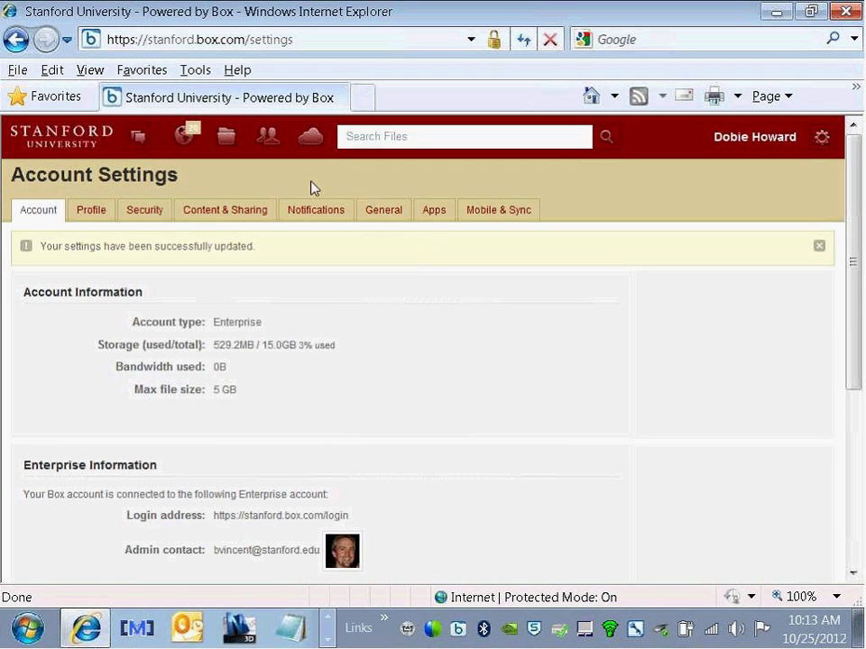
pyautogui.click(226, 136)
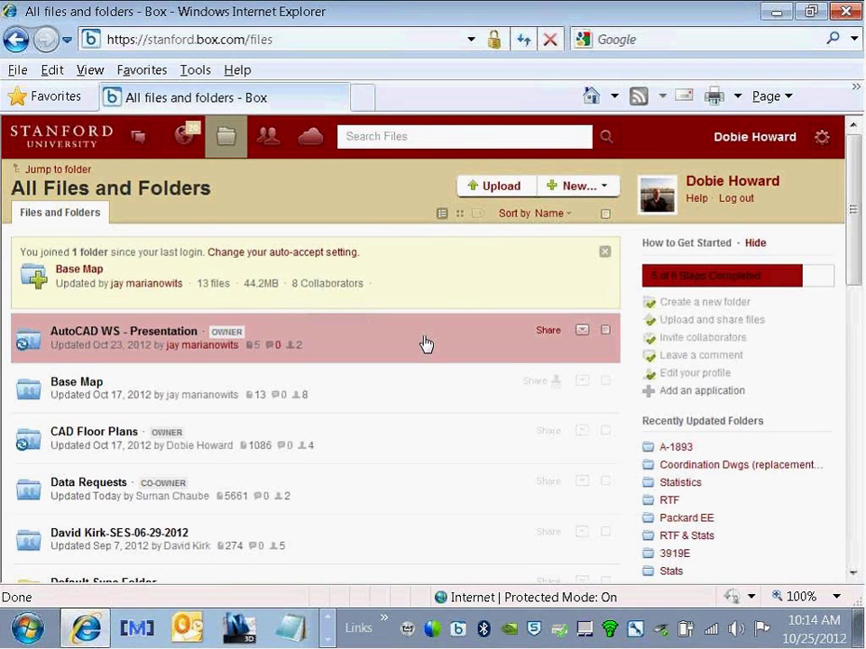
pyautogui.click(362, 98)
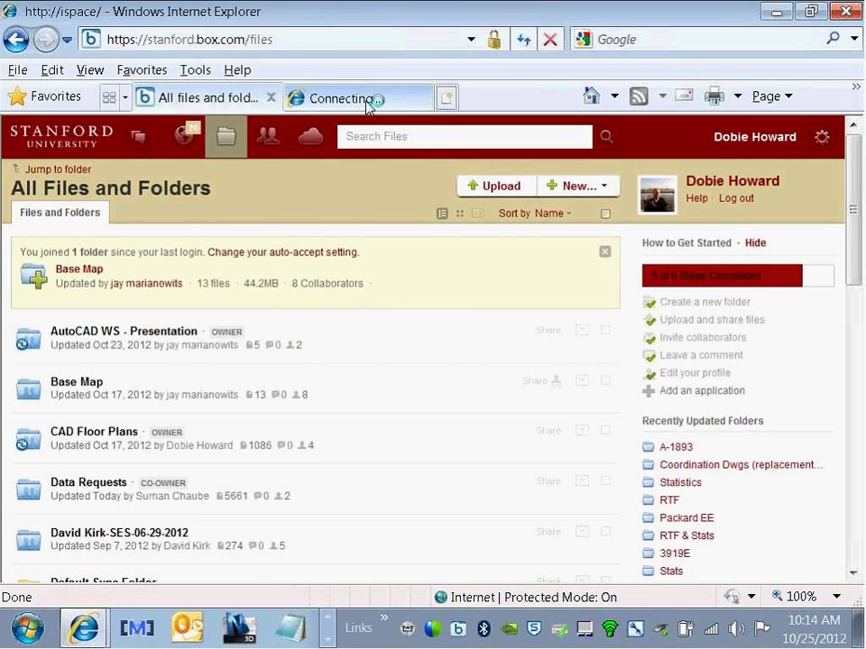
pyautogui.click(326, 41)
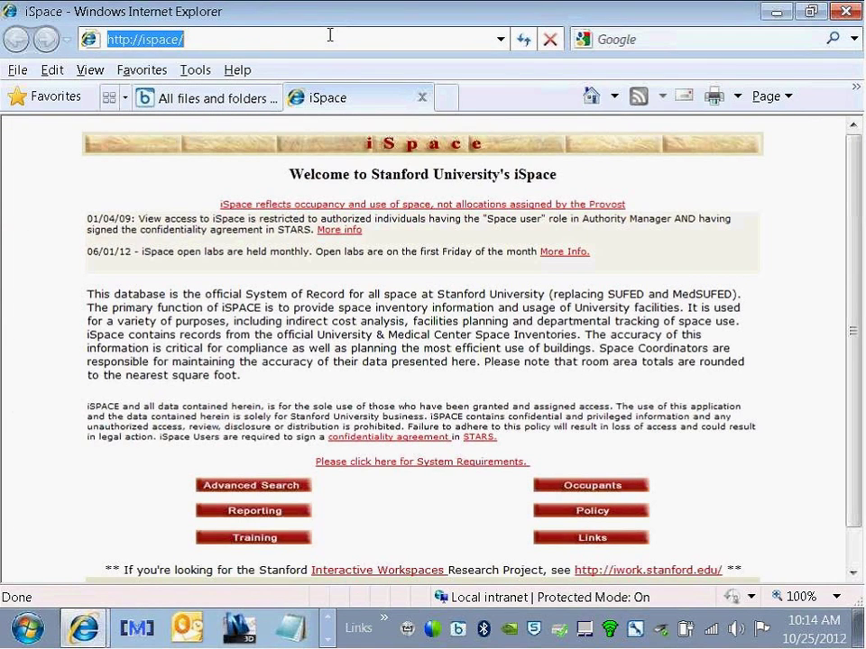
pyautogui.write('a')
pyautogui.press('BackSpace')
pyautogui.write('www.autocadws.com')
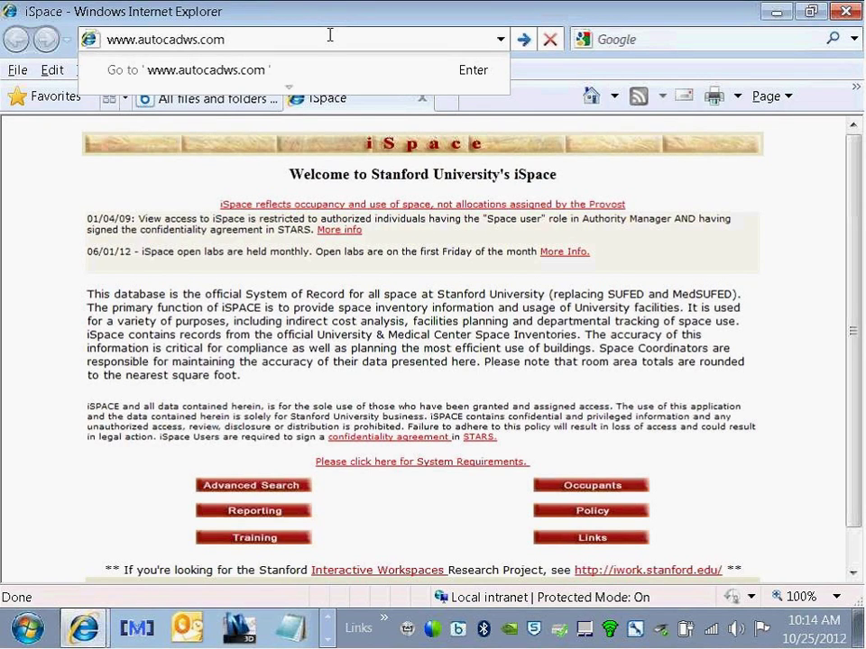
pyautogui.press('Return')
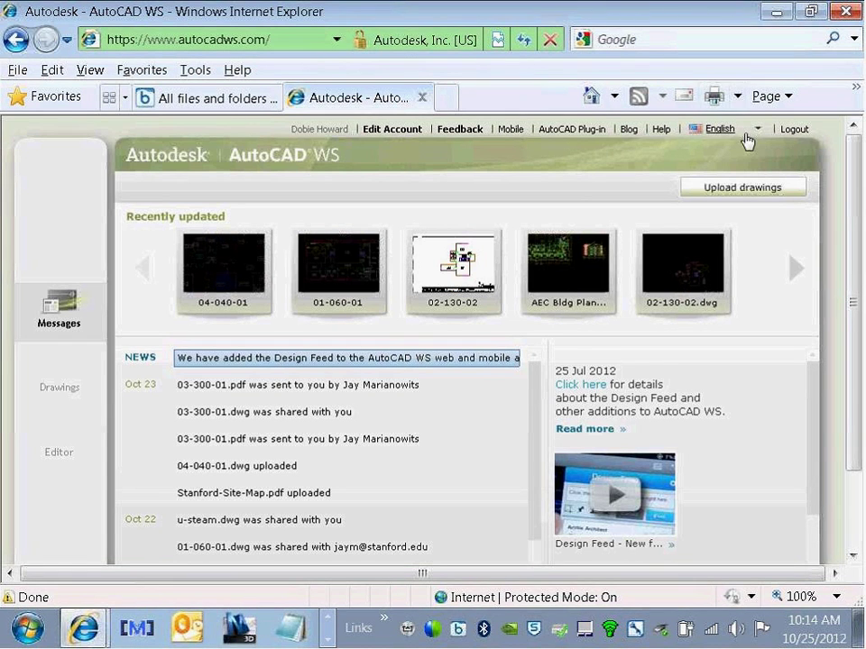
# Step: Log out of AutoCAD WS, launch the editor via Create Account, and close the sign-up form
pyautogui.click(793, 131)
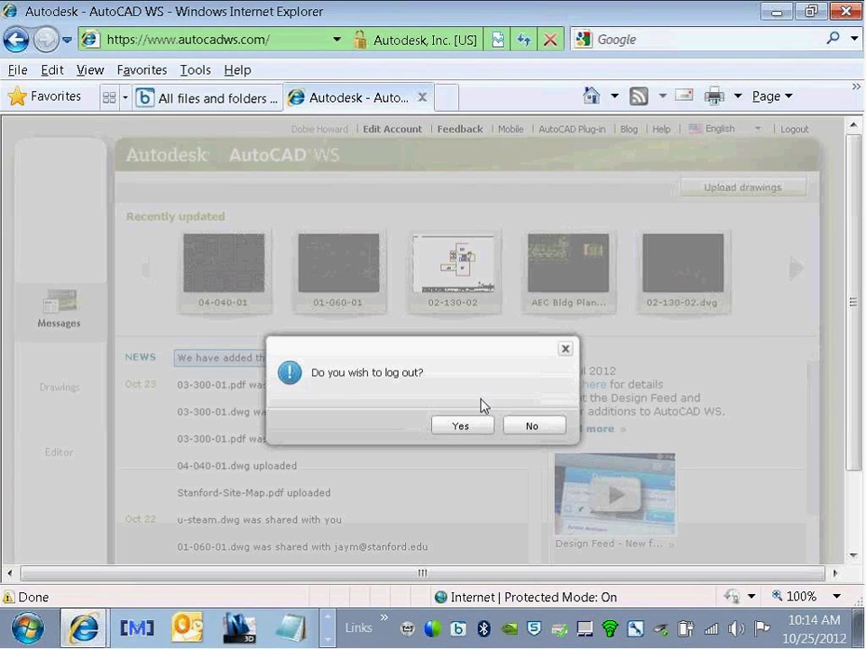
pyautogui.click(451, 433)
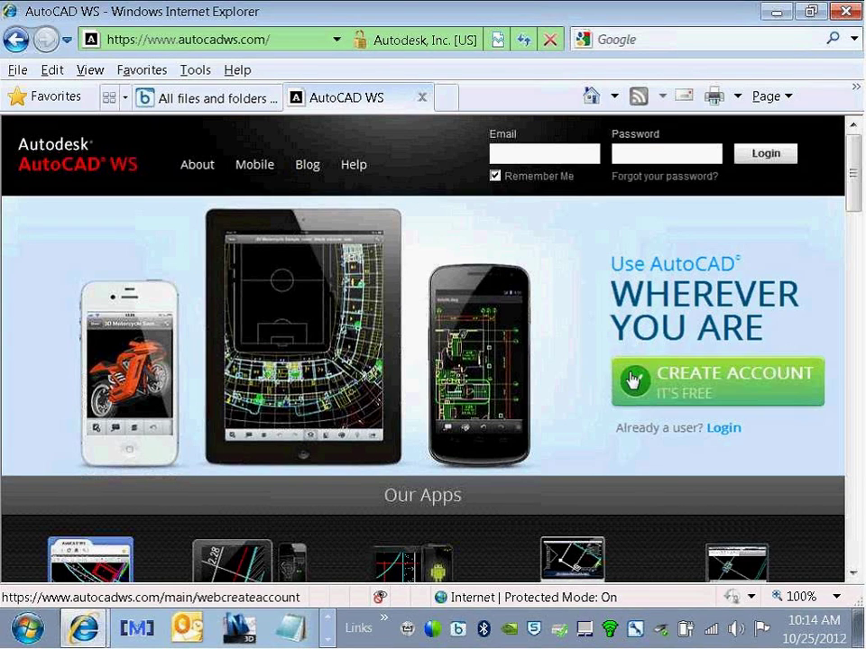
pyautogui.click(676, 389)
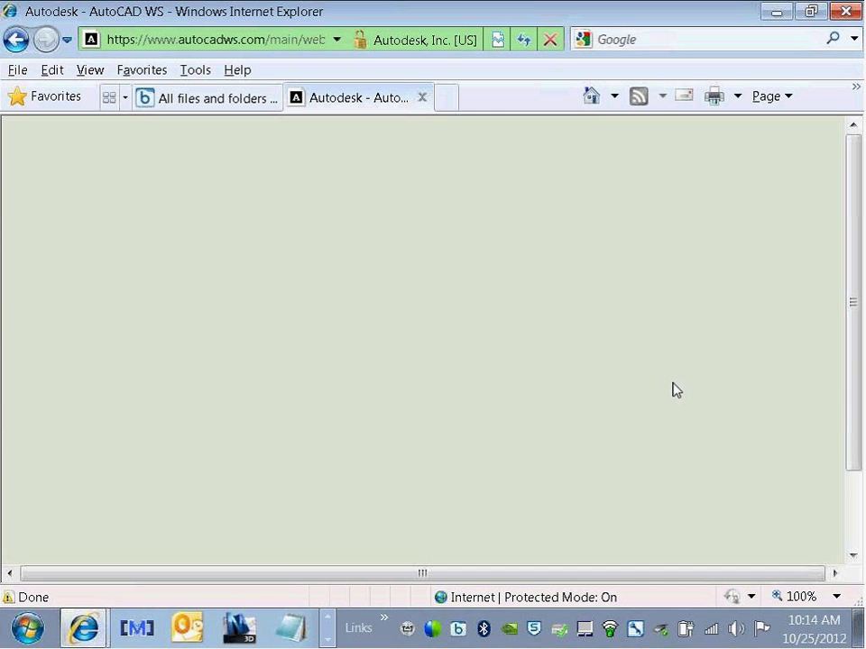
pyautogui.scroll(-2, 676, 389)
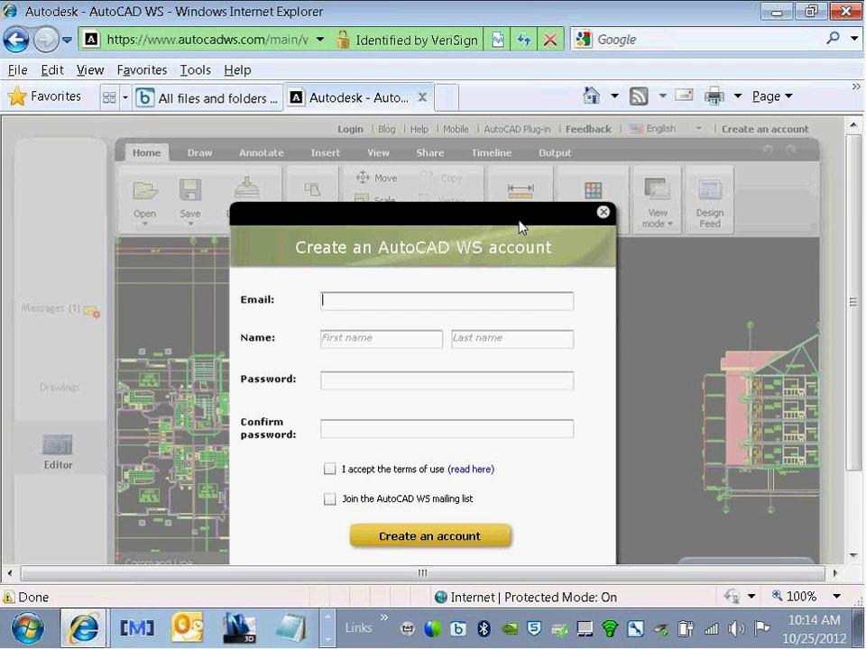
pyautogui.click(602, 213)
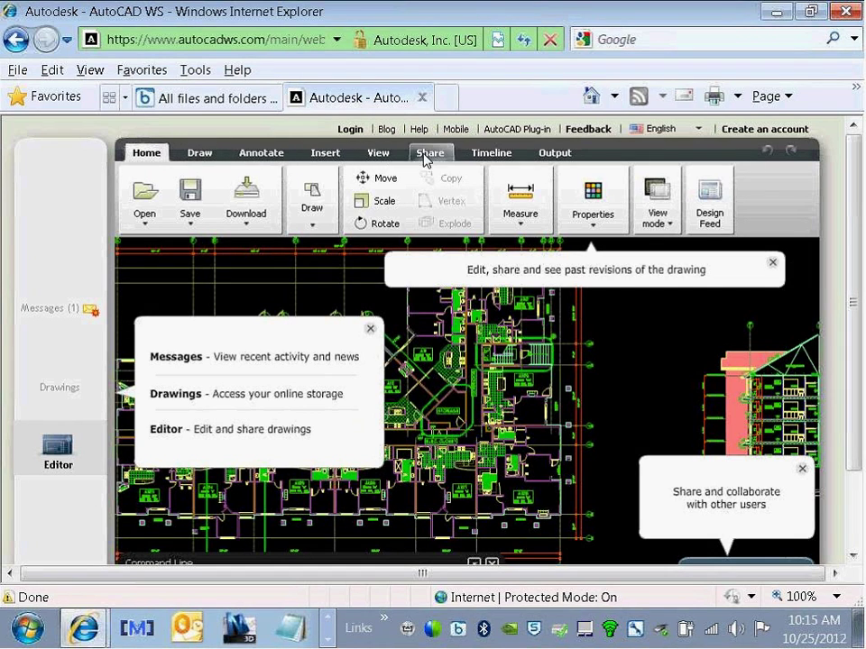
# Step: Browse the Drawings storage, try Connect, and dismiss the account creation form
pyautogui.click(202, 155)
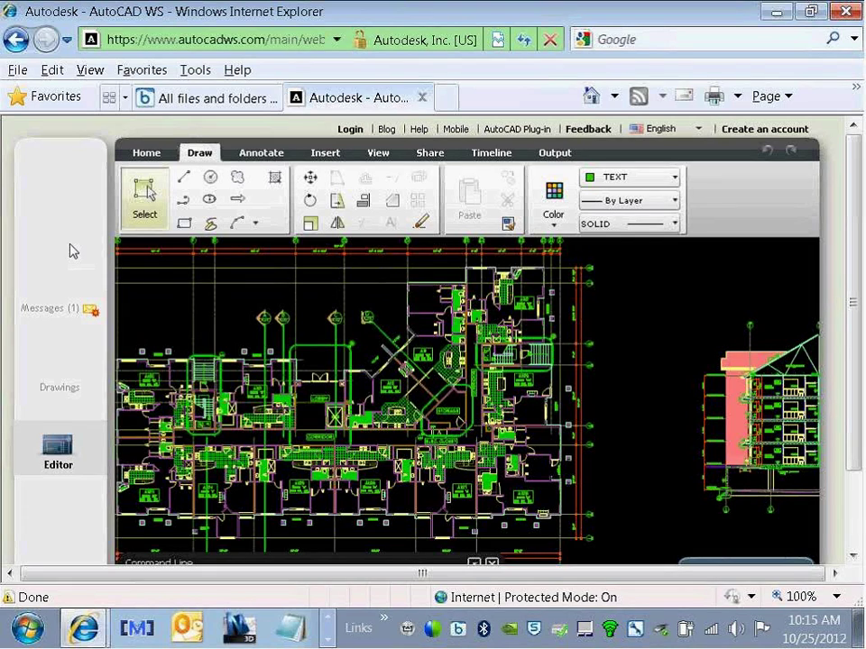
pyautogui.click(59, 390)
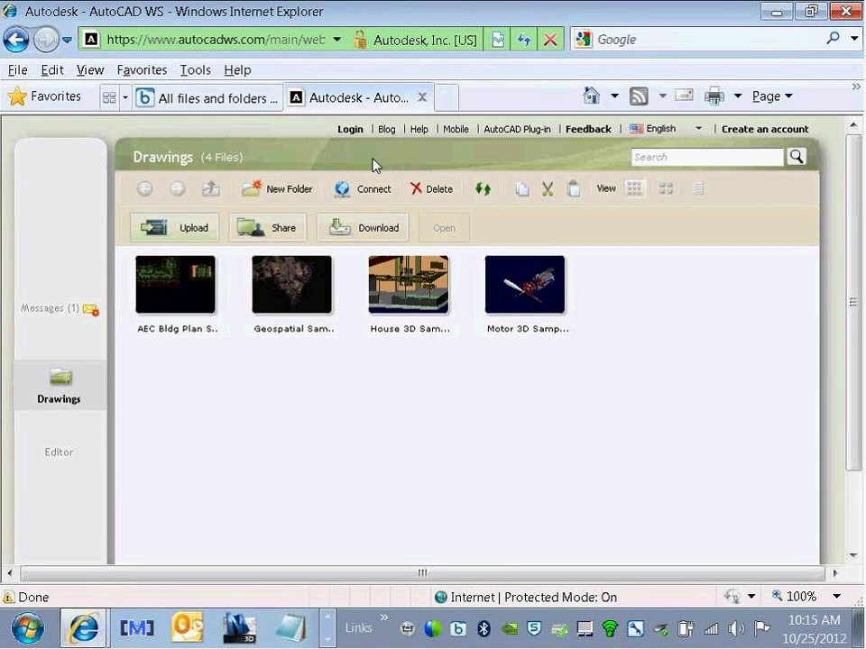
pyautogui.click(373, 189)
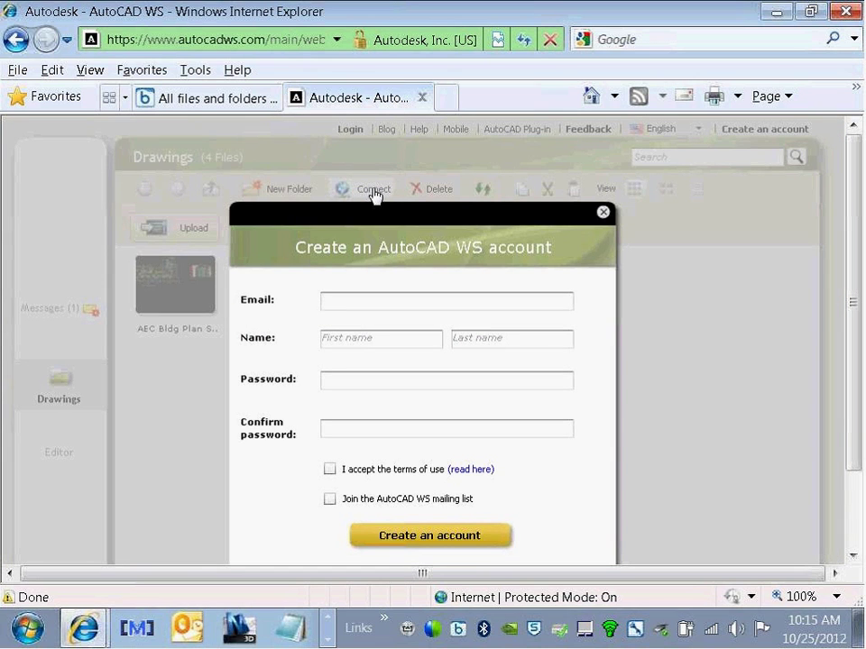
pyautogui.click(603, 214)
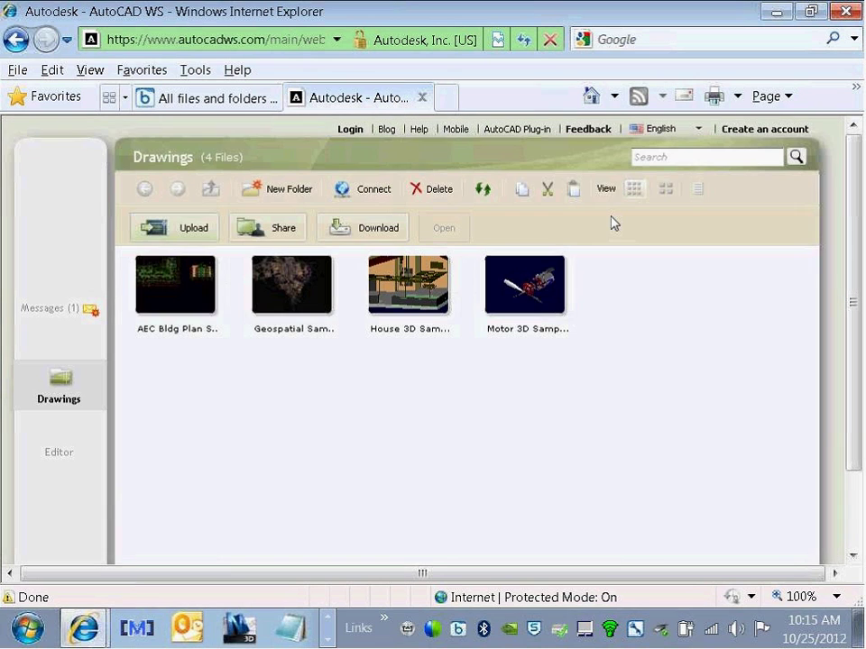
# Step: Log in to AutoCAD WS with the account e-mail and password
pyautogui.click(350, 131)
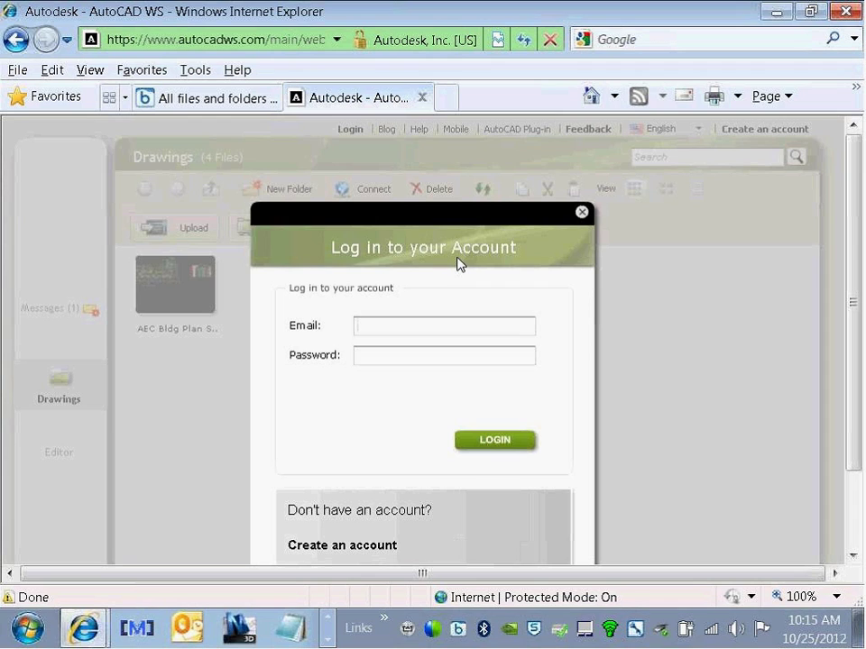
pyautogui.press('Tab')
pyautogui.write('*******')
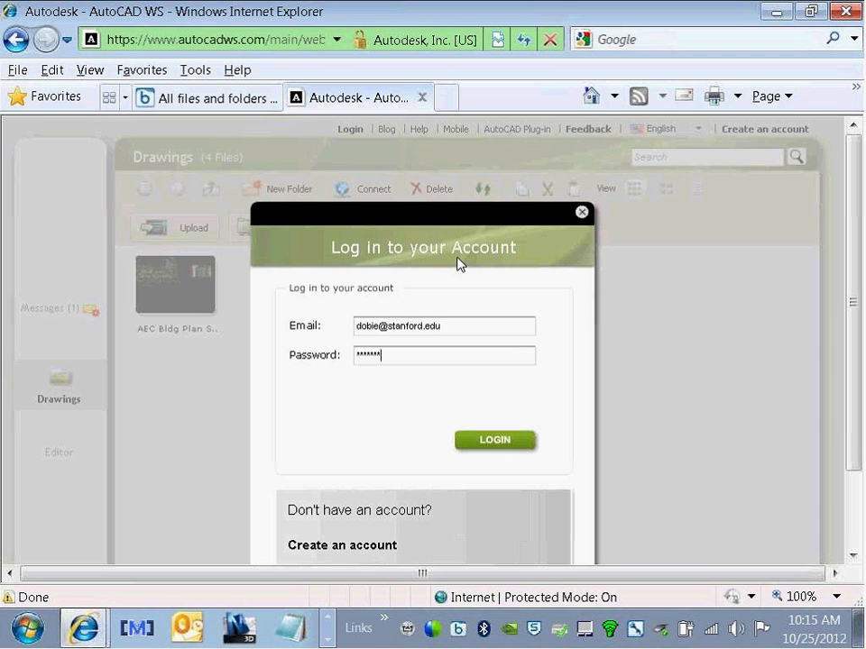
pyautogui.write('**')
pyautogui.press('Return')
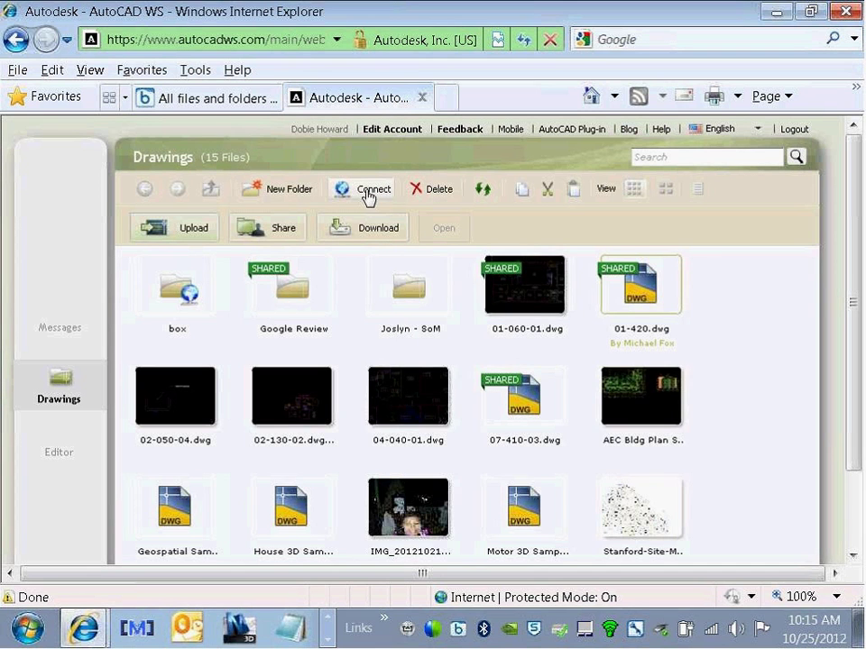
# Step: Delete the box folder from Drawings and confirm the deletion
pyautogui.click(160, 297)
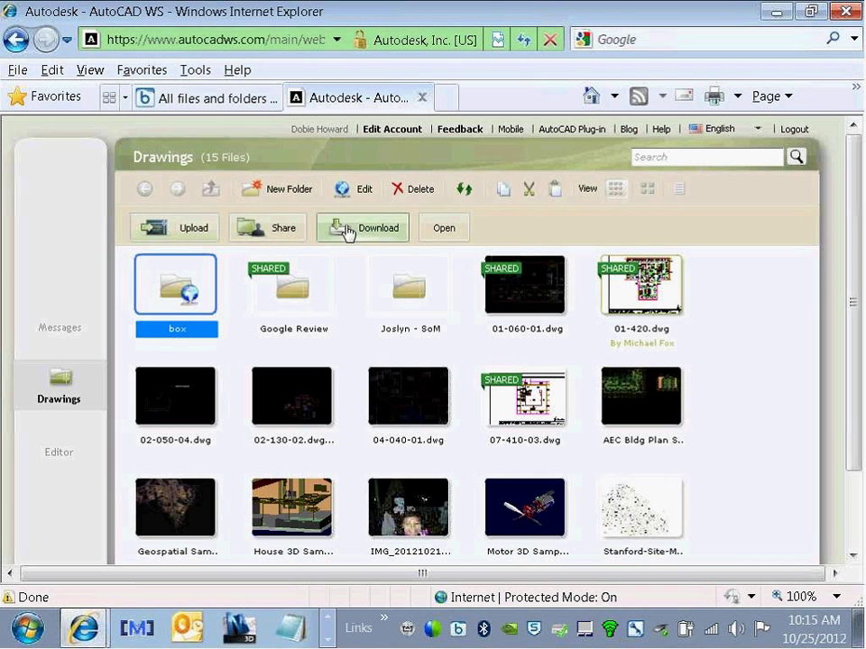
pyautogui.click(414, 191)
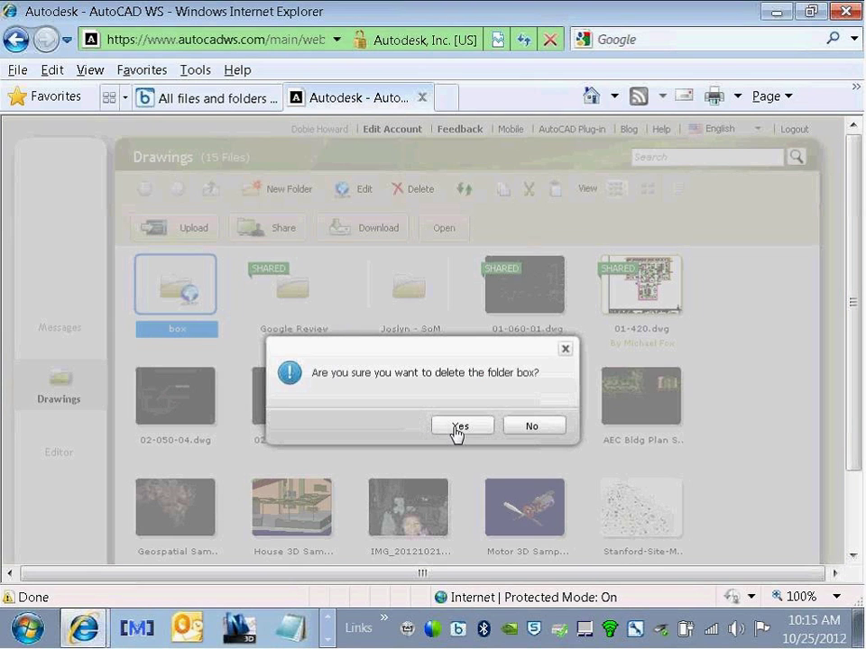
pyautogui.click(458, 425)
pyautogui.click(269, 376)
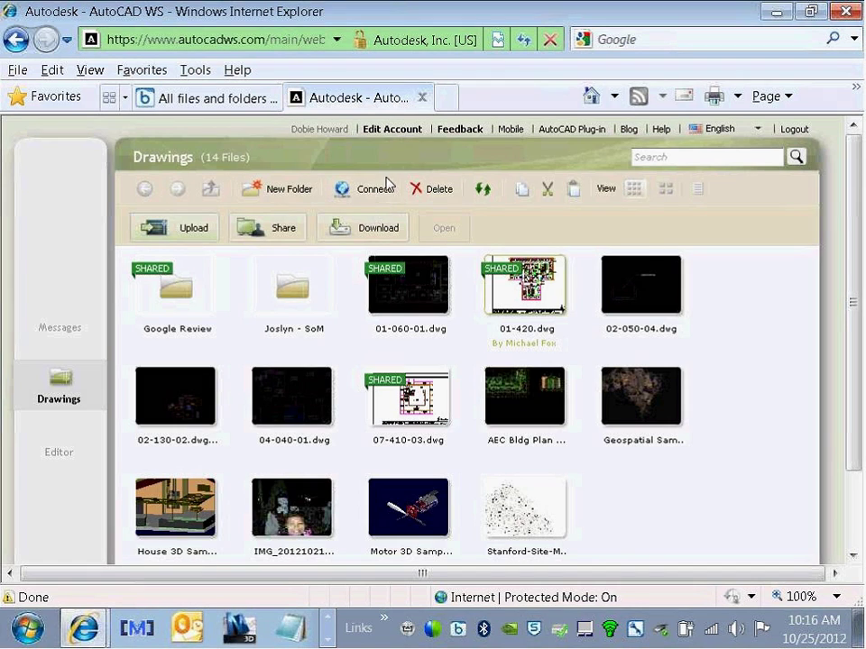
# Step: Start a new storage connection with Box.com as the preset service
pyautogui.click(370, 193)
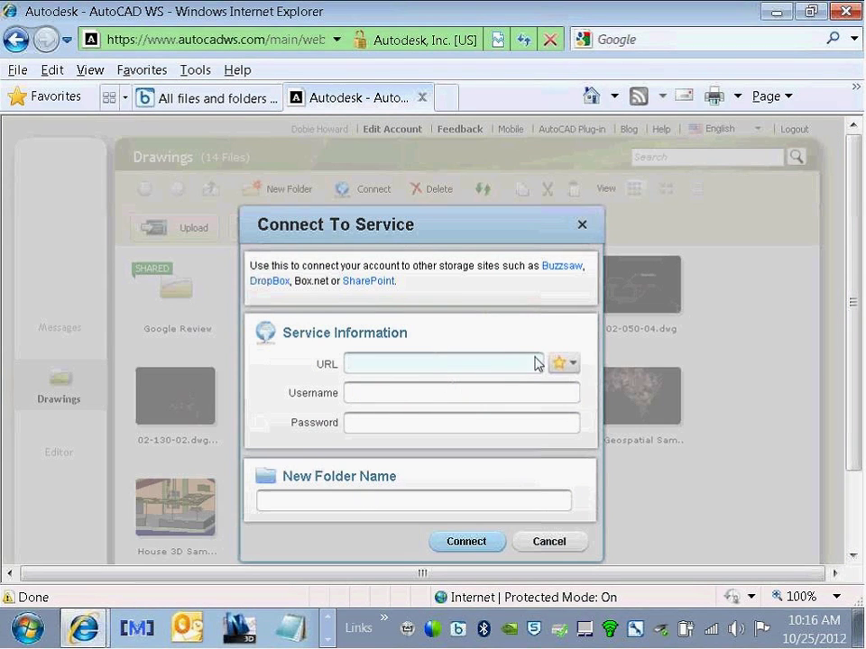
pyautogui.click(568, 365)
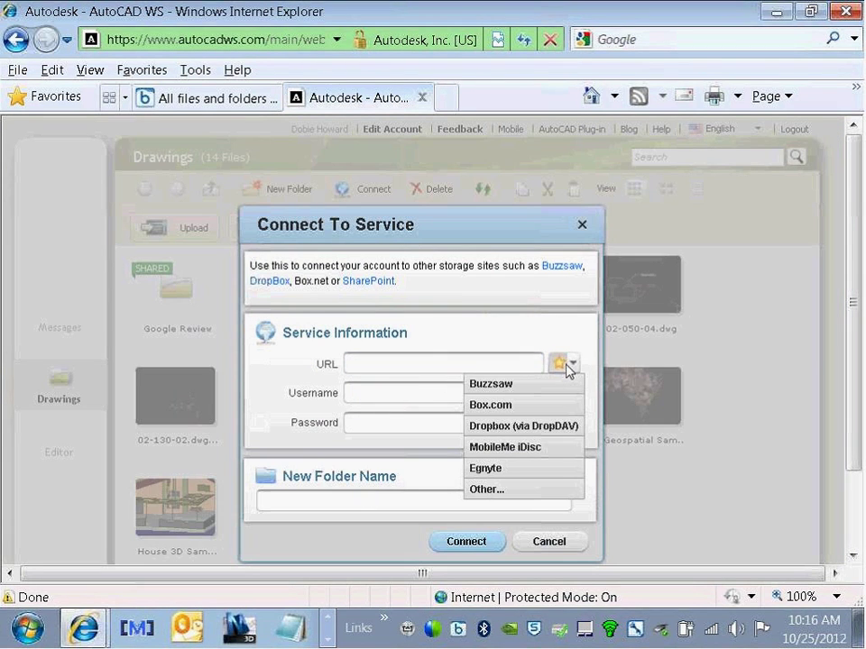
pyautogui.click(493, 407)
# Step: Connect with the Box account username and password, then select the new box folder
pyautogui.click(468, 395)
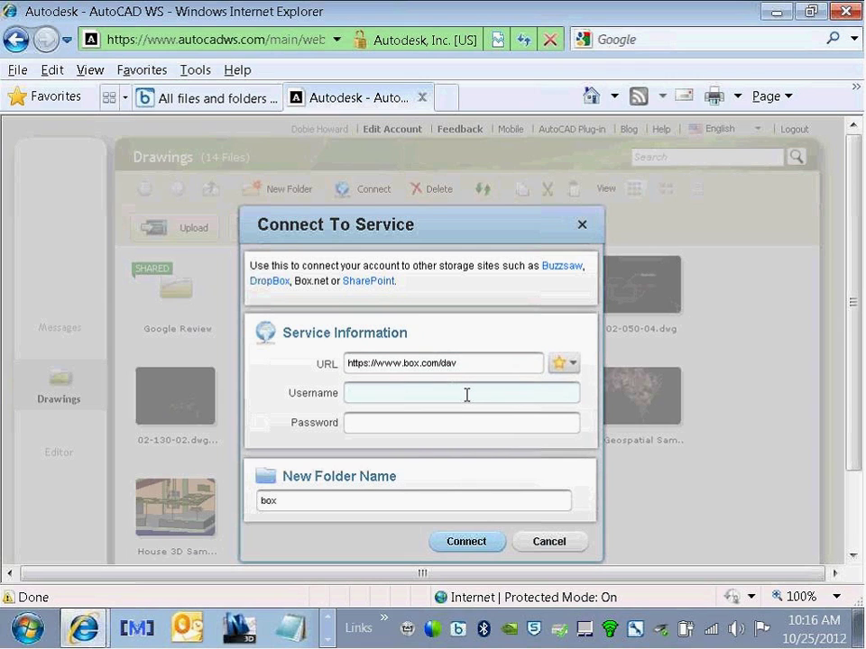
pyautogui.press('Tab')
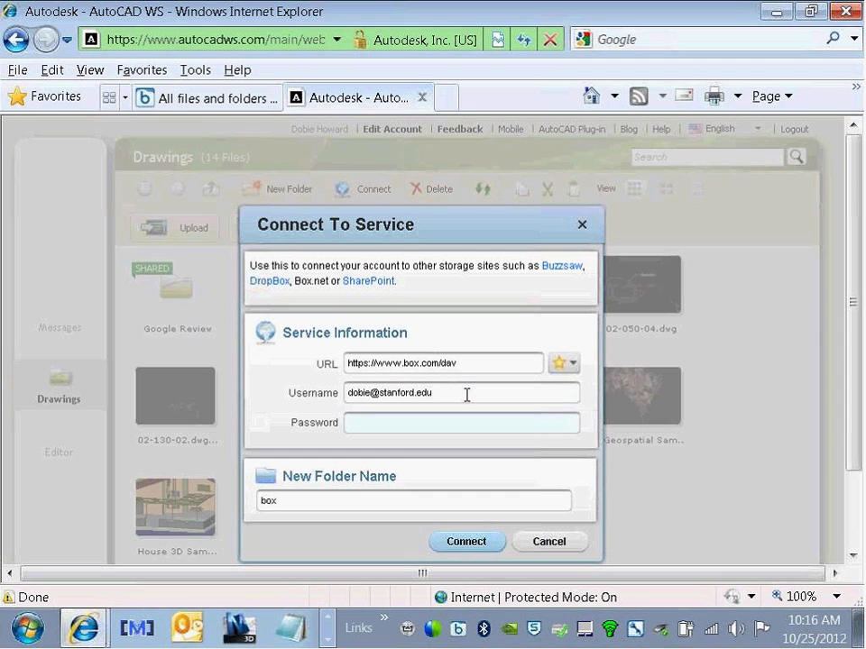
pyautogui.write('*********')
pyautogui.click(458, 541)
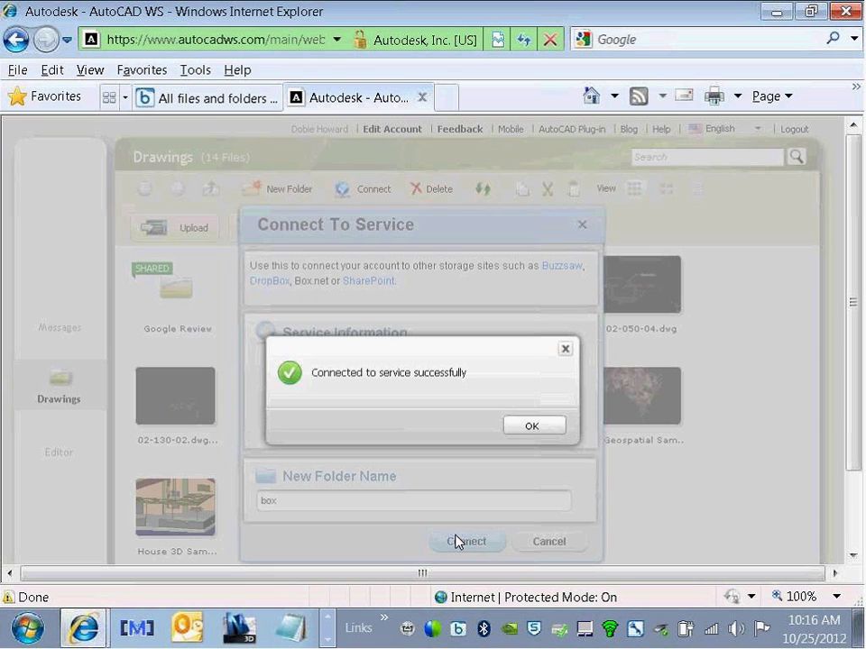
pyautogui.click(523, 427)
pyautogui.click(209, 324)
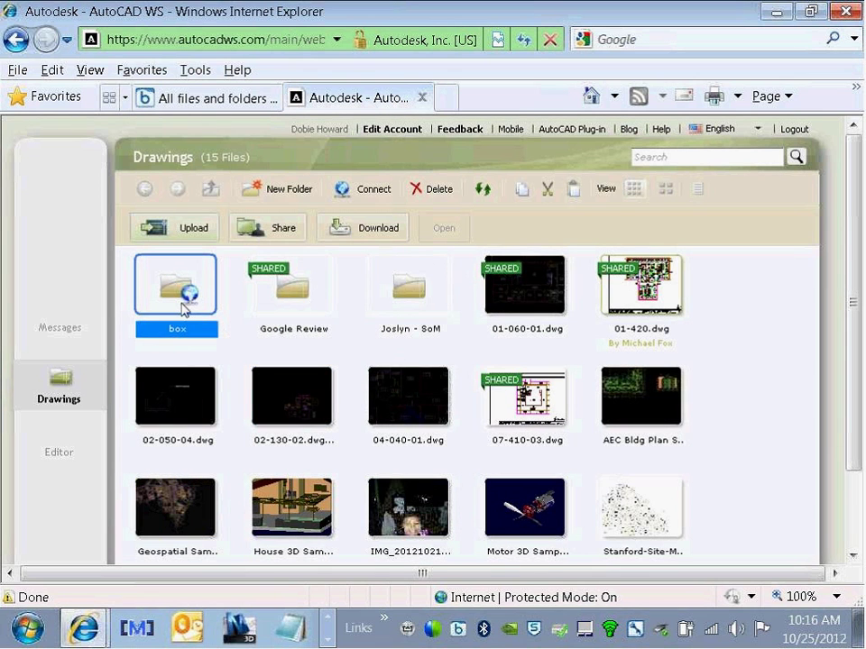
# Step: Open box > Base Map in AutoCAD WS, then switch to the Box website tab
pyautogui.doubleClick(183, 307)
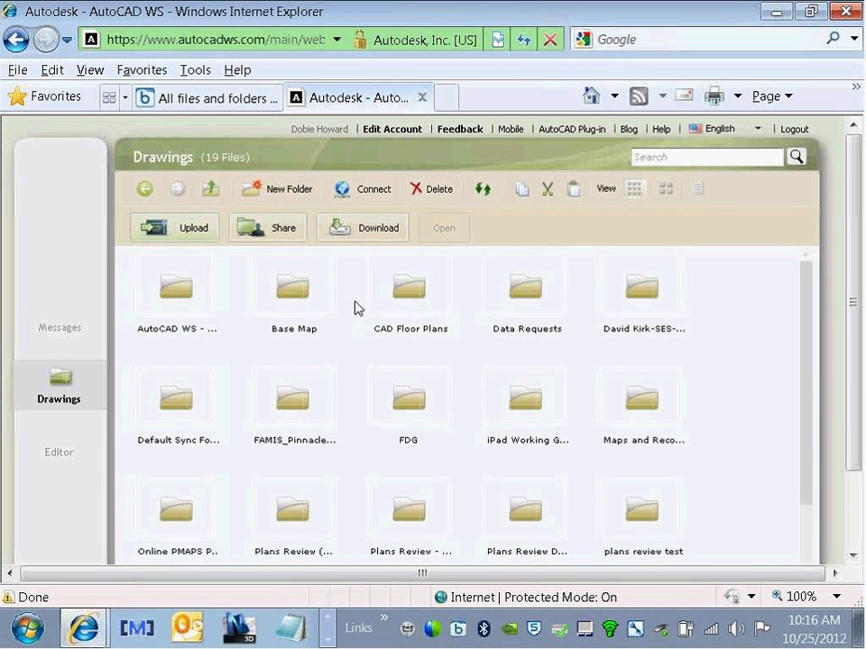
pyautogui.click(300, 297)
pyautogui.doubleClick(300, 301)
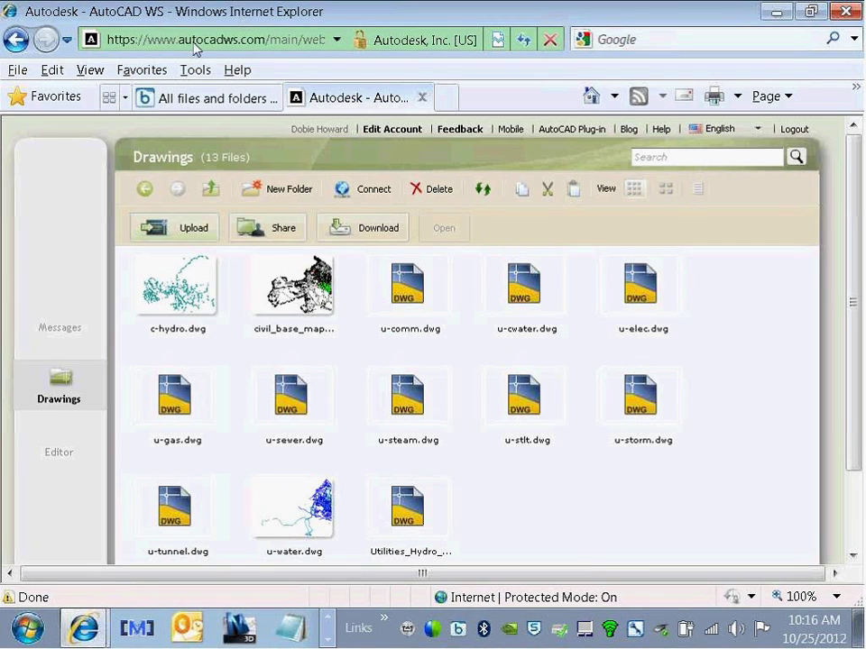
pyautogui.click(199, 98)
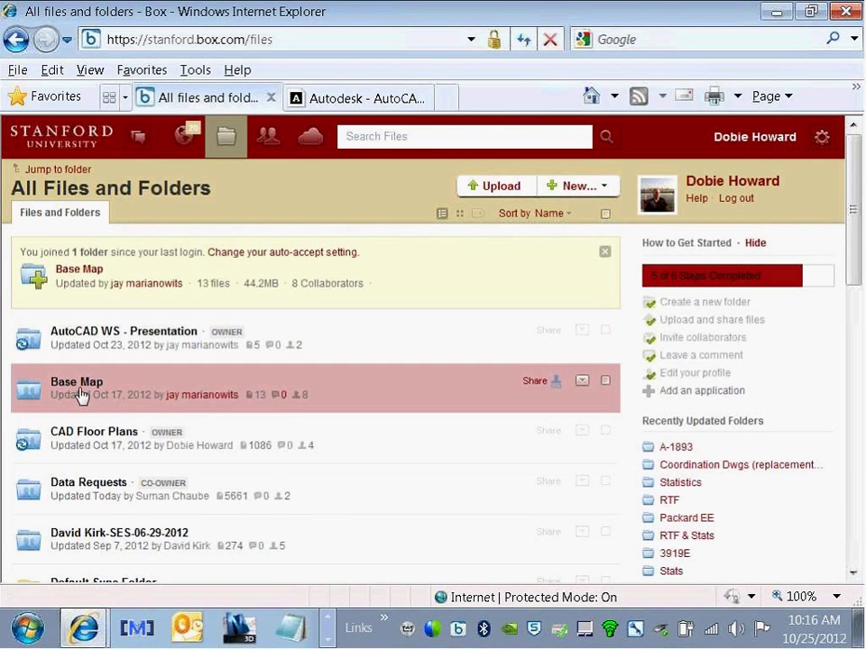
# Step: Open Base Map on the Box website, then go back to the AutoCAD WS tab
pyautogui.click(79, 384)
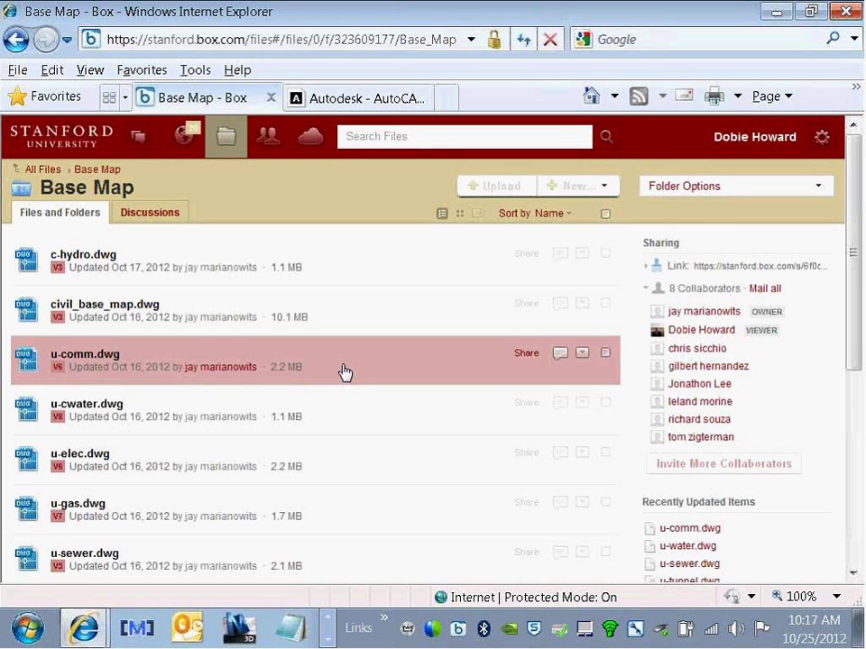
pyautogui.click(359, 99)
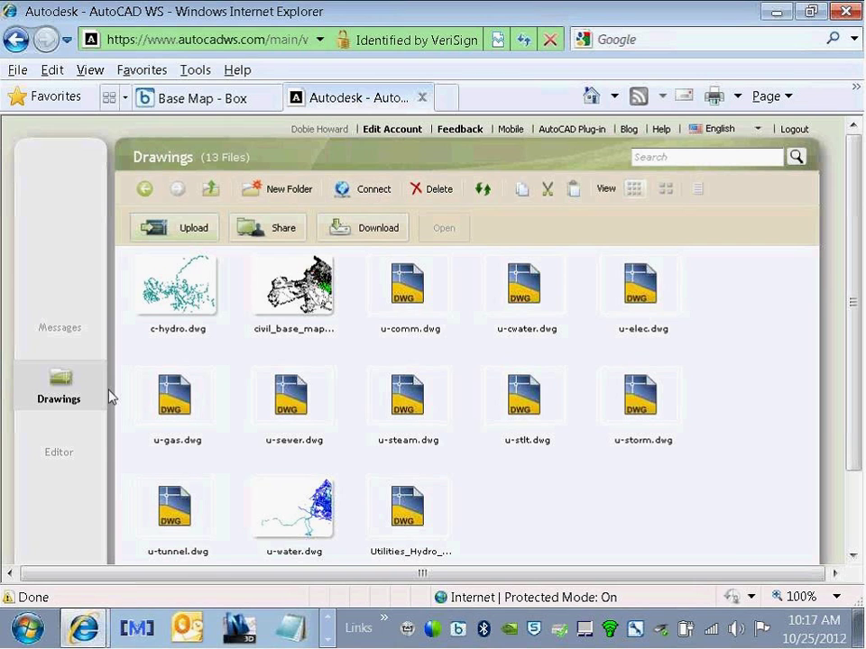
# Step: Show the Messages page with recently updated drawings and the news feed
pyautogui.click(63, 341)
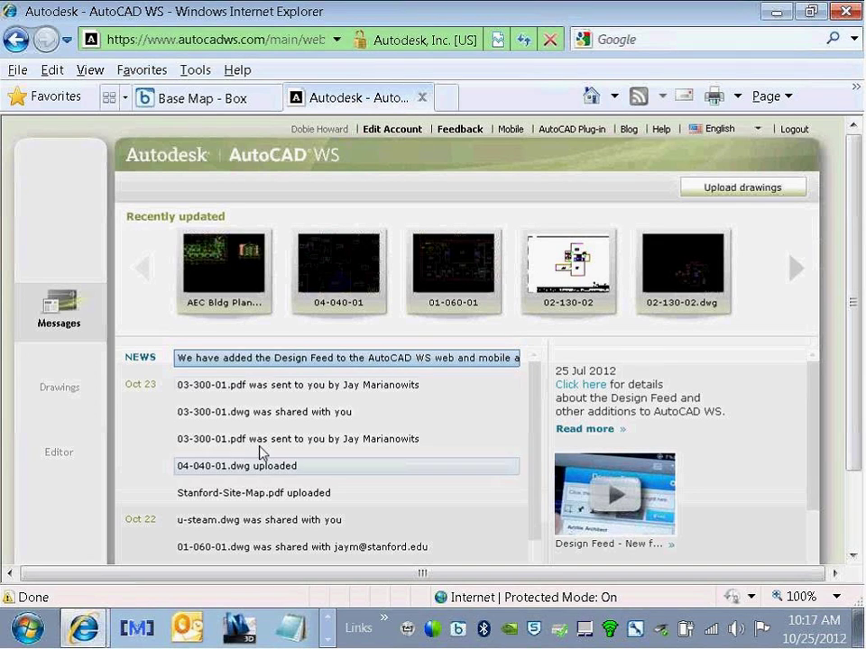
# Step: Show the sender and details of the top Oct 23 news entry about 03-300-01.pdf
pyautogui.click(250, 391)
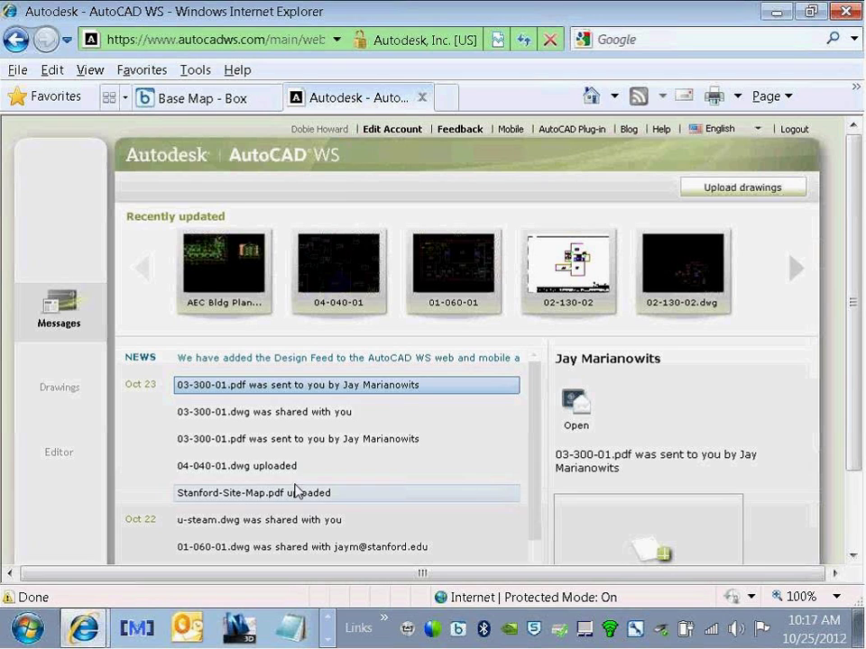
pyautogui.scroll(-5, 264, 490)
pyautogui.scroll(5, 244, 437)
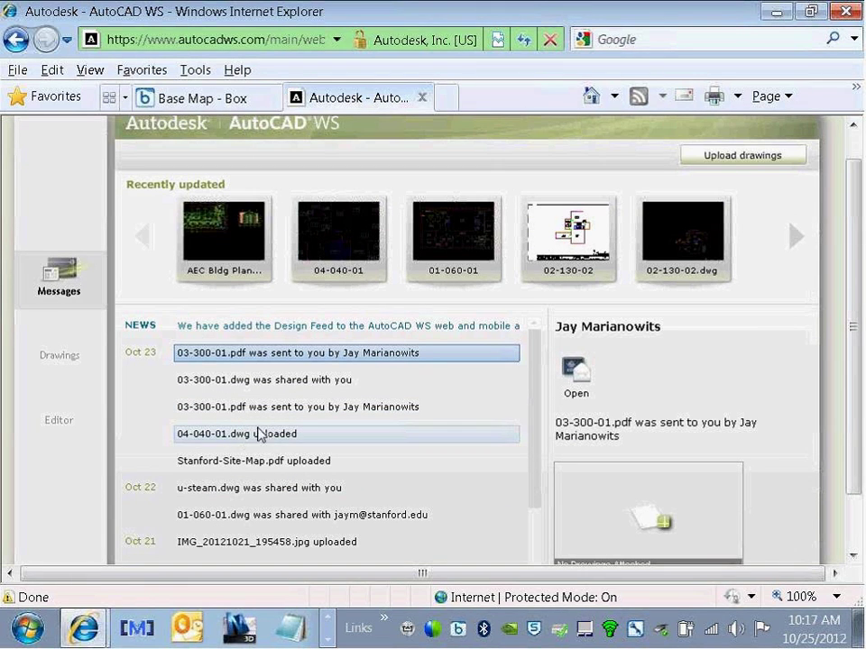
pyautogui.scroll(1, 257, 434)
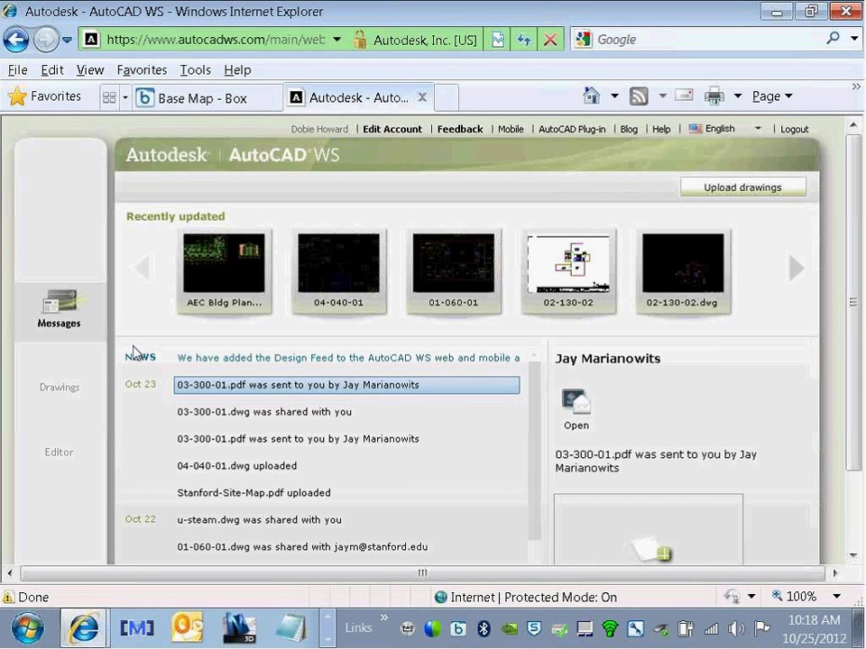
# Step: Return from the Base Map folder through the box folder to the top-level Drawings list
pyautogui.click(58, 394)
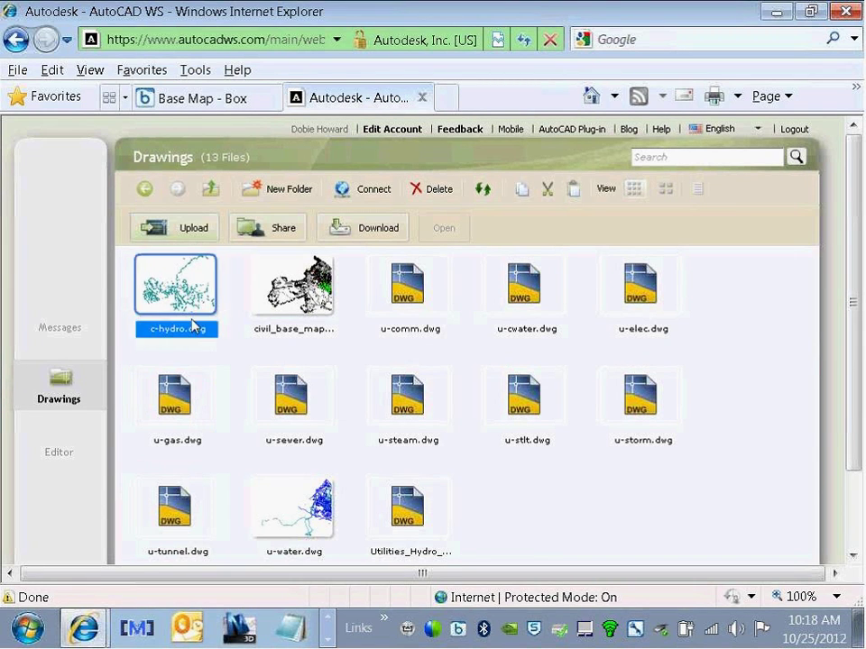
pyautogui.click(210, 189)
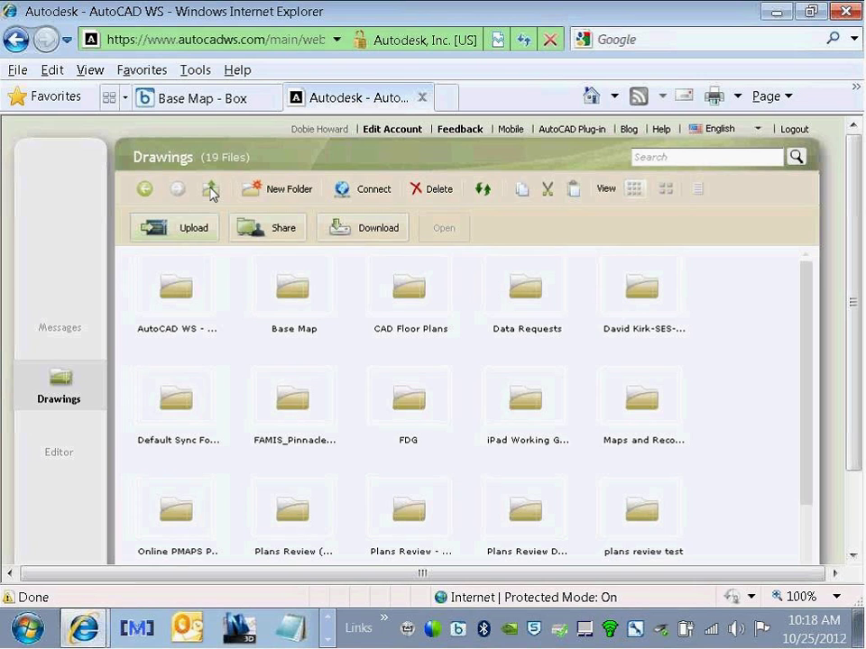
pyautogui.click(211, 190)
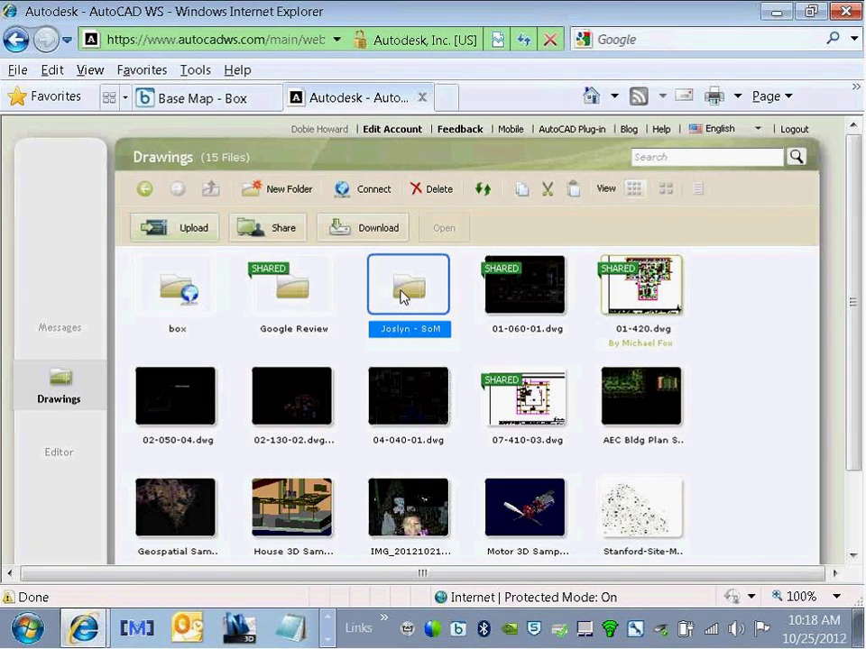
# Step: Select the AEC building plan and several other drawings in the Drawings grid
pyautogui.click(471, 287)
pyautogui.click(604, 388)
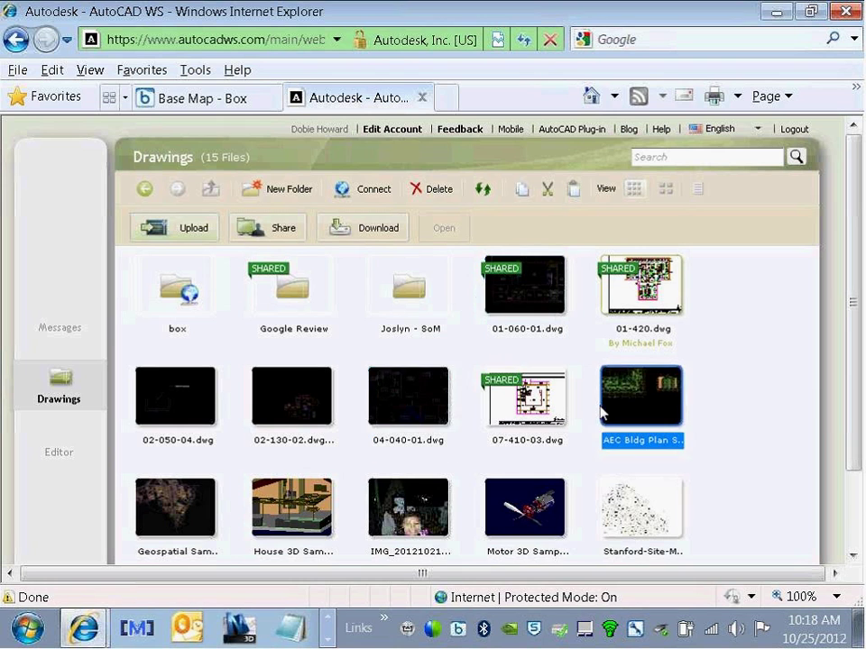
pyautogui.scroll(-1, 600, 410)
pyautogui.click(559, 384)
pyautogui.scroll(1, 532, 361)
pyautogui.click(495, 315)
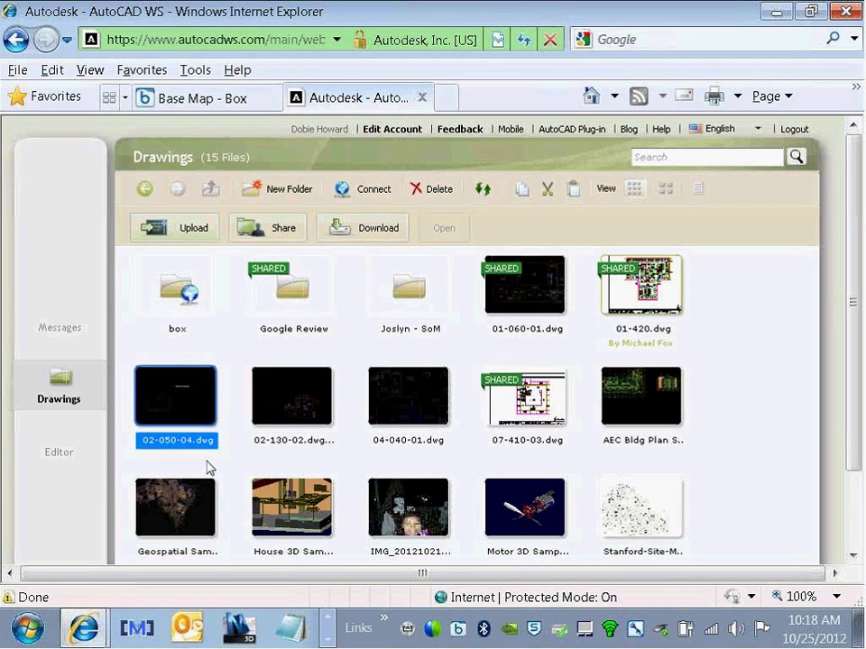
# Step: Open the AEC Bldg Plan drawing in the Editor and scroll down to show the command line
pyautogui.click(52, 460)
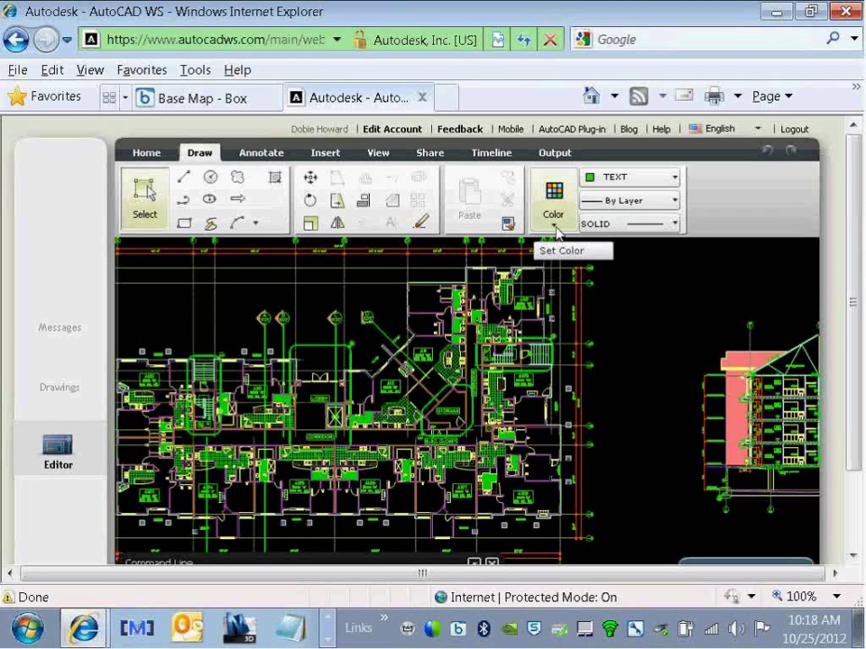
pyautogui.moveTo(855, 293); pyautogui.dragTo(855, 374)
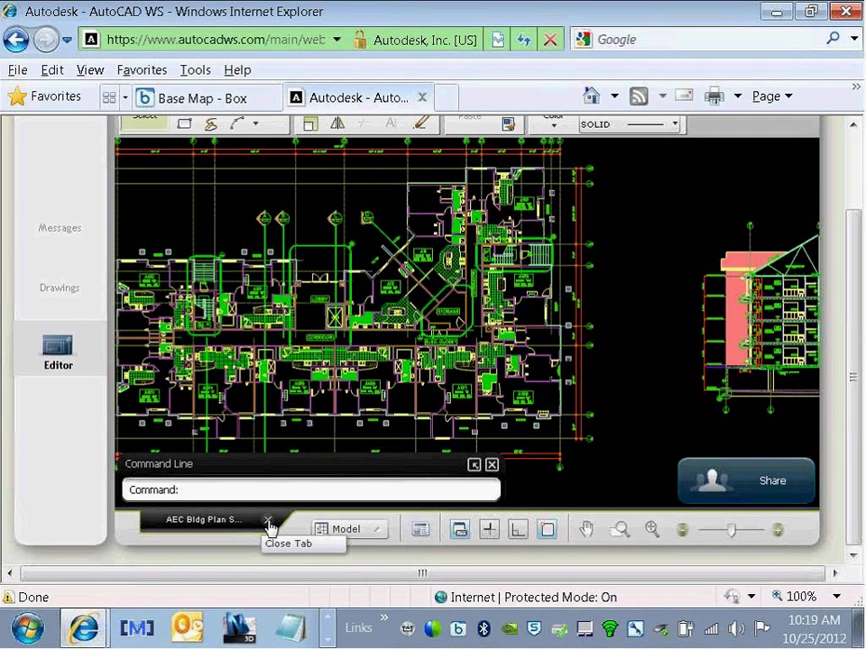
# Step: Close the building plan tab and open 01-060-01.dwg from Drawings in the Editor
pyautogui.click(267, 521)
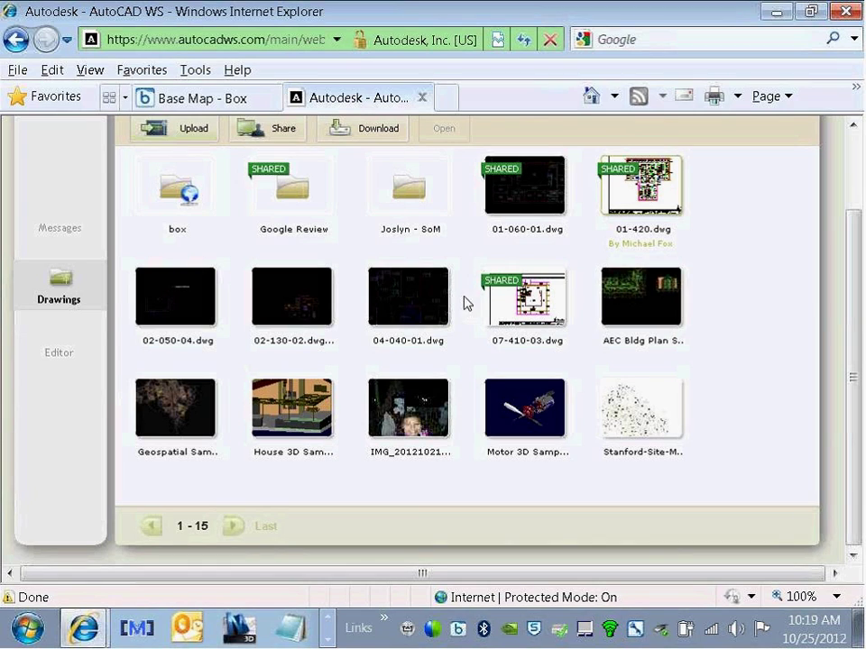
pyautogui.click(503, 192)
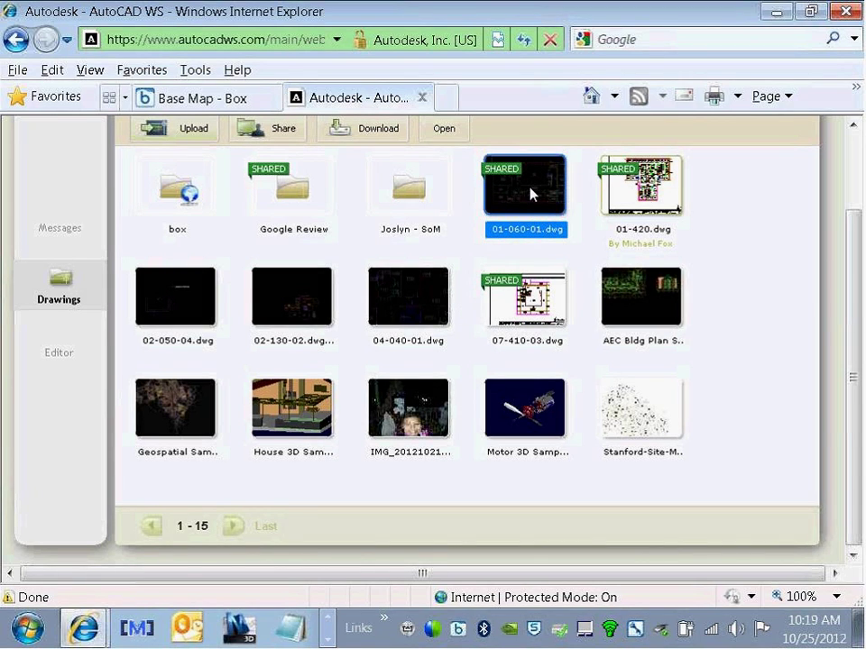
pyautogui.doubleClick(532, 194)
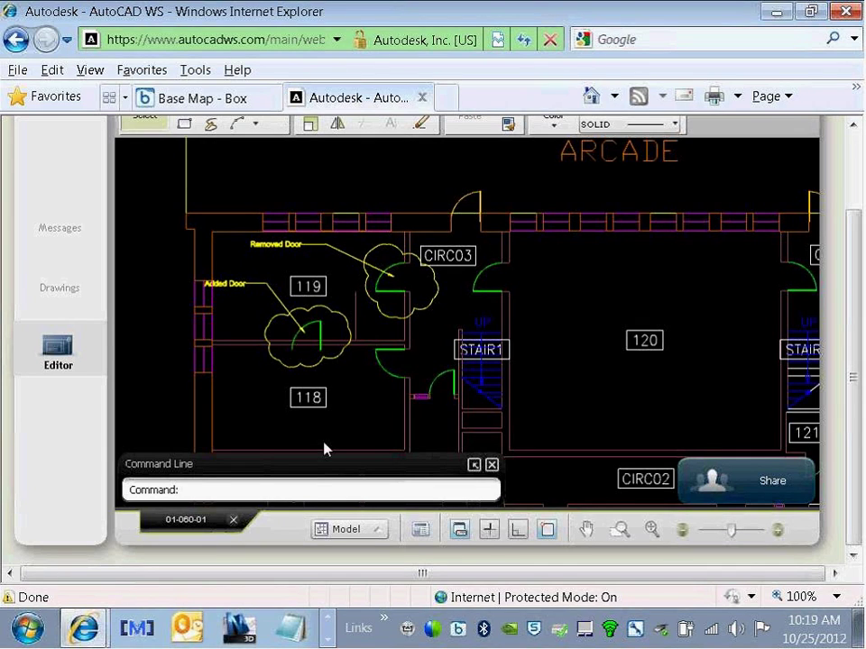
pyautogui.click(293, 489)
pyautogui.write('ZOOM')
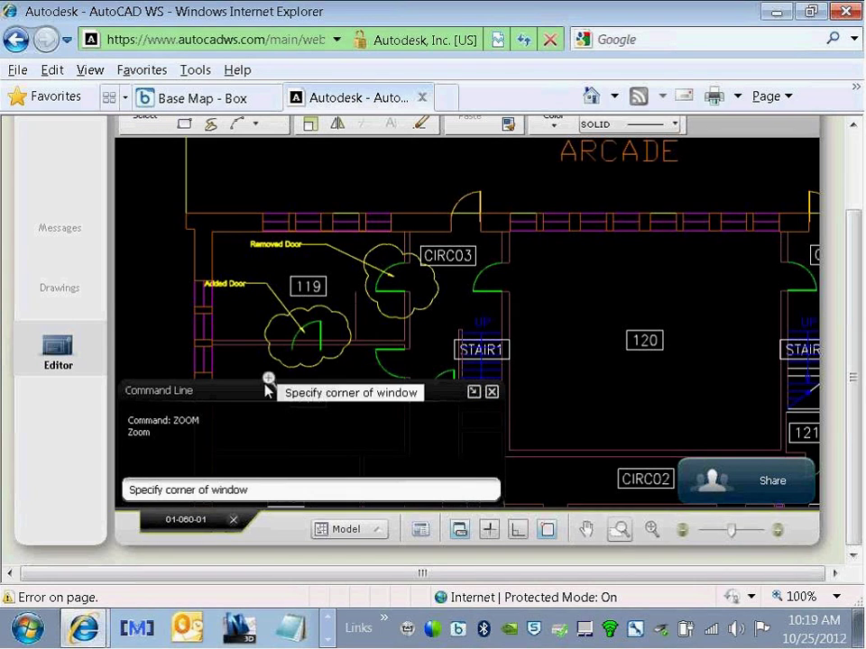
pyautogui.click(181, 188)
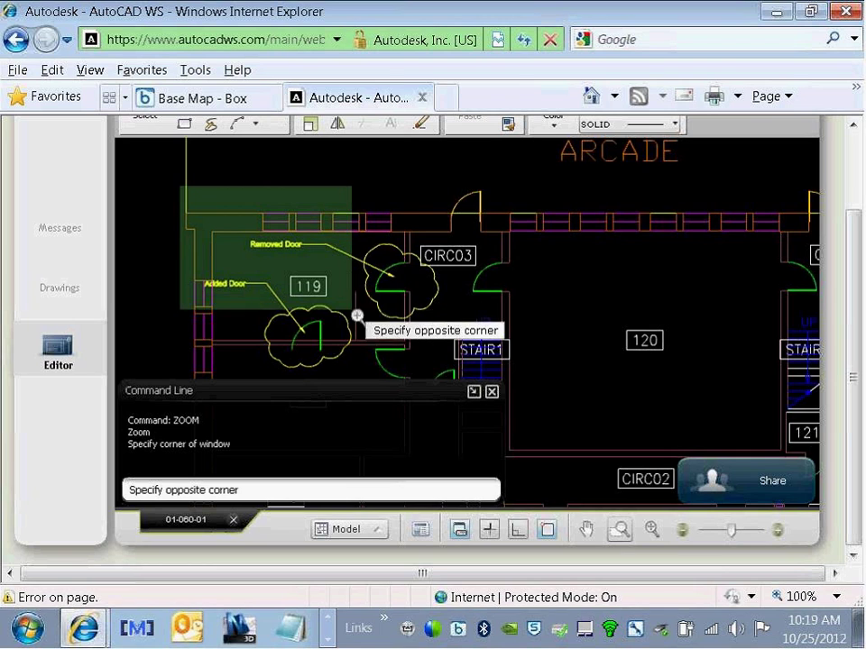
pyautogui.click(427, 328)
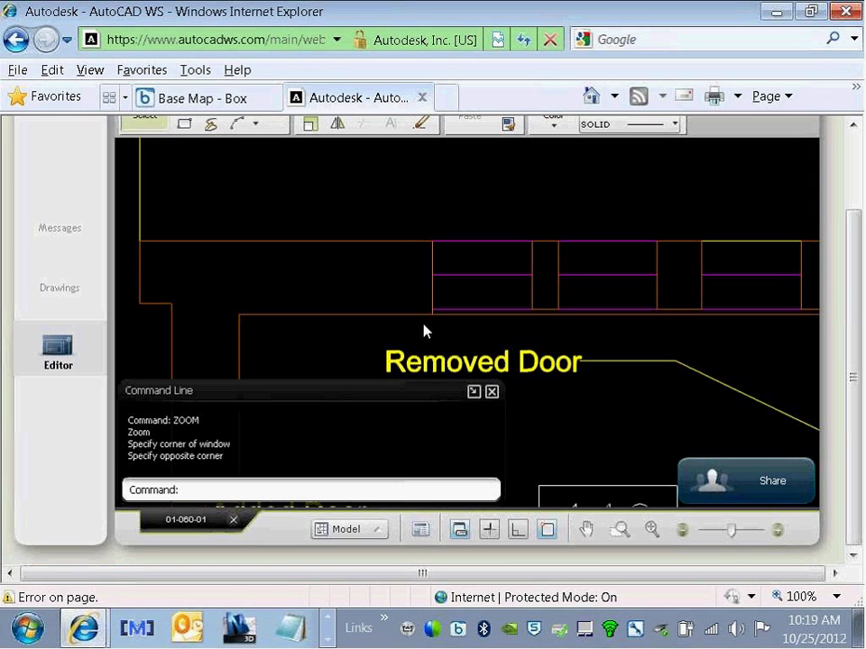
pyautogui.write('L')
pyautogui.press('Return')
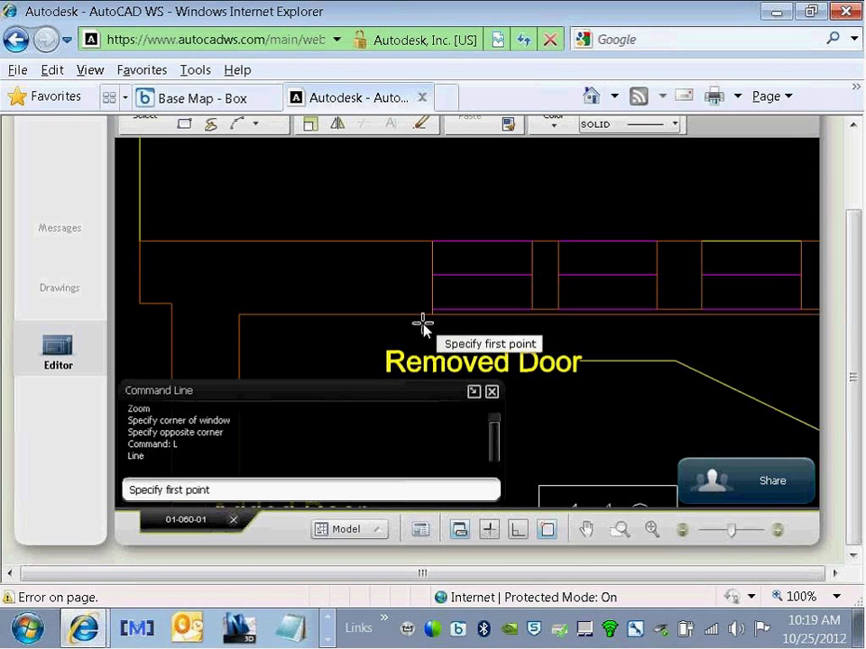
pyautogui.click(279, 177)
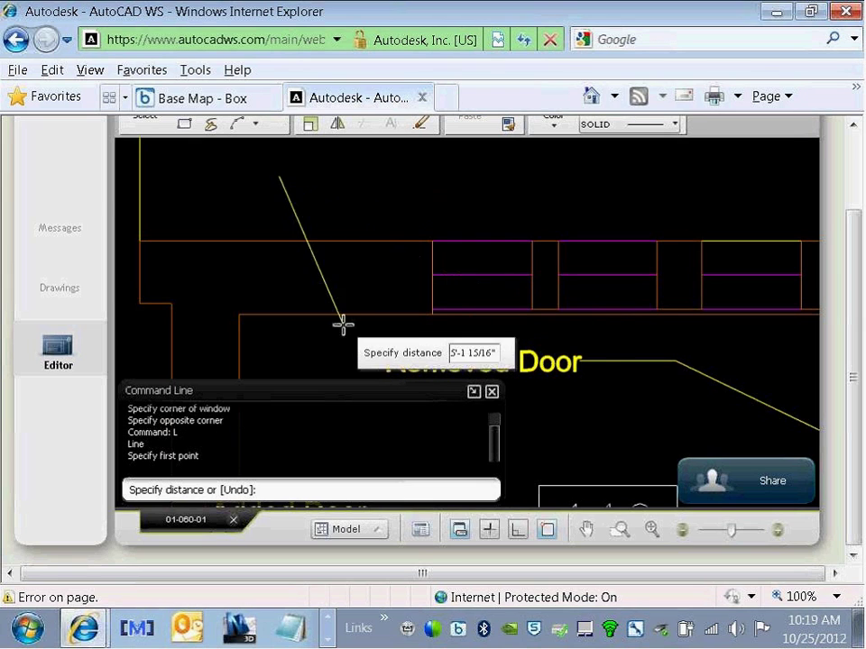
pyautogui.press('Escape')
pyautogui.press('Escape')
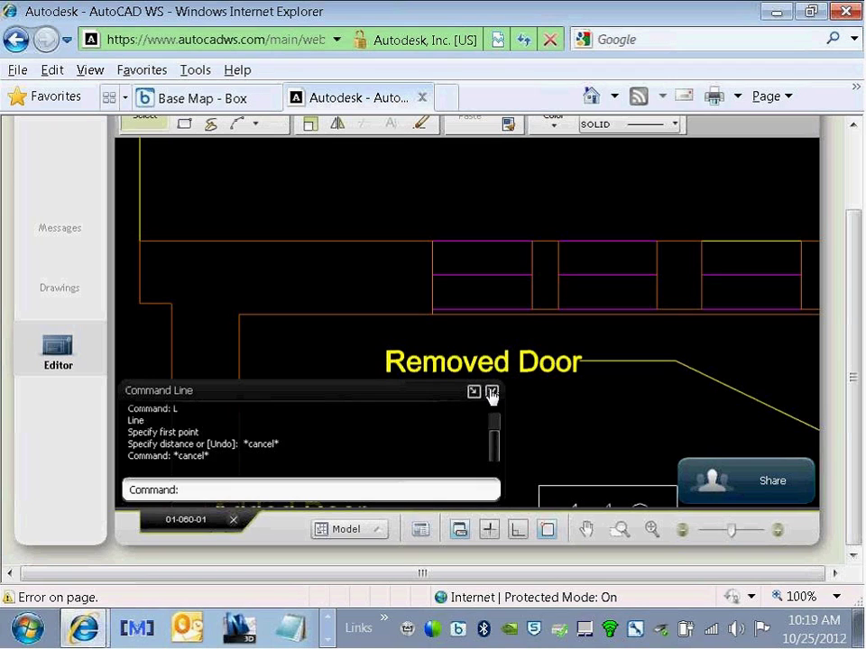
pyautogui.click(491, 391)
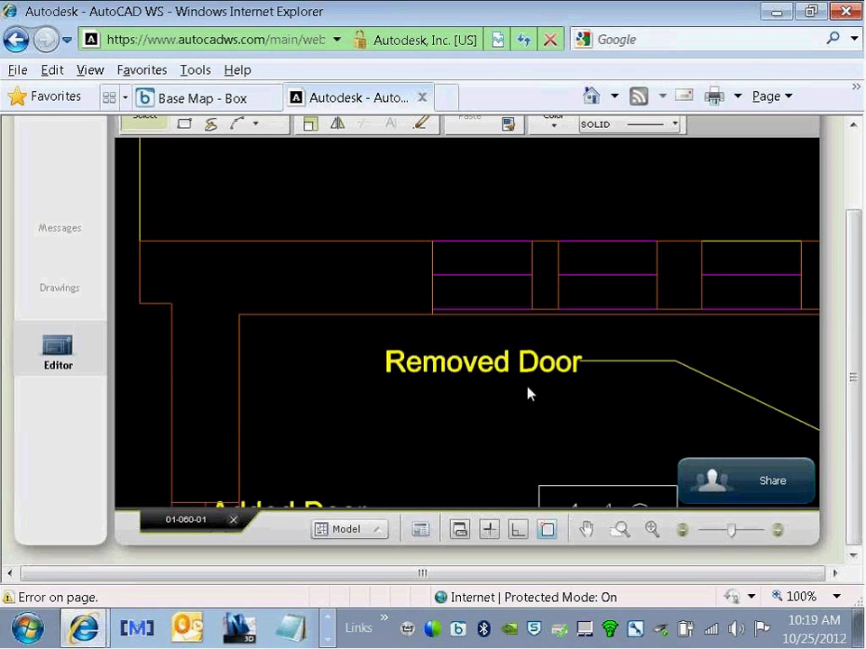
pyautogui.click(459, 530)
pyautogui.click(459, 530)
# Step: Switch the layout dropdown from Model to the BASE sheet layout
pyautogui.click(378, 536)
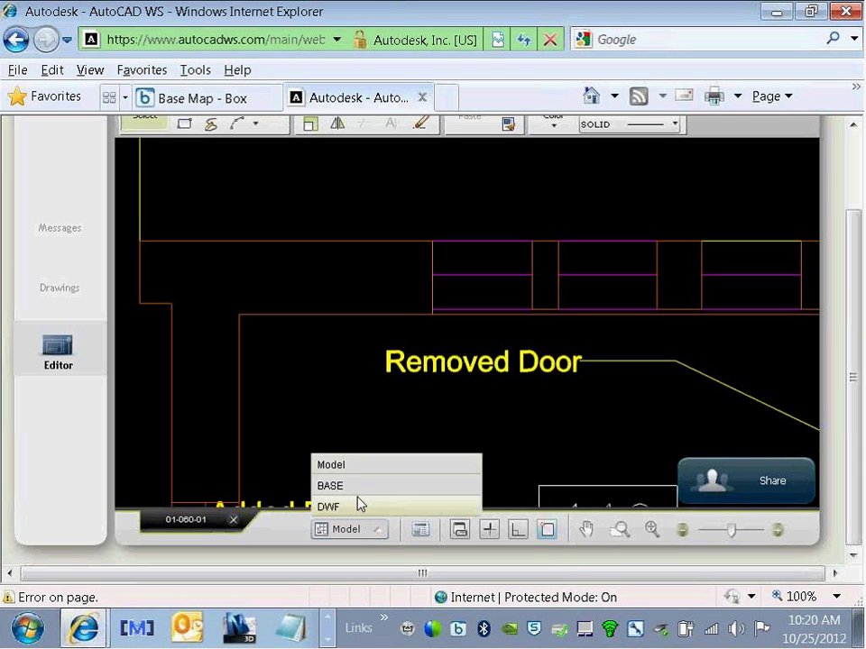
pyautogui.click(330, 487)
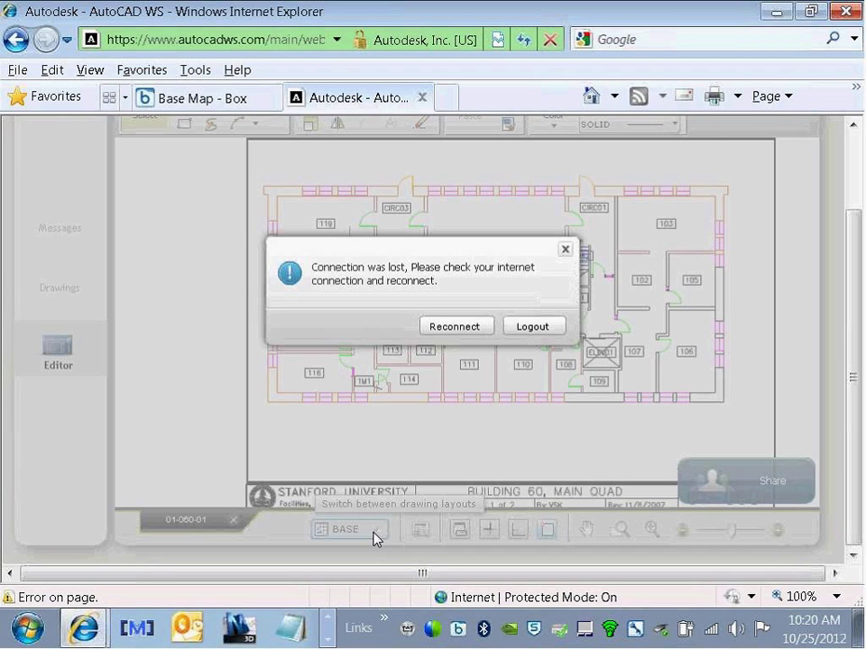
# Step: Reconnect, dismiss the file-deleted notice, and return to the Model layout zoomed out
pyautogui.click(455, 326)
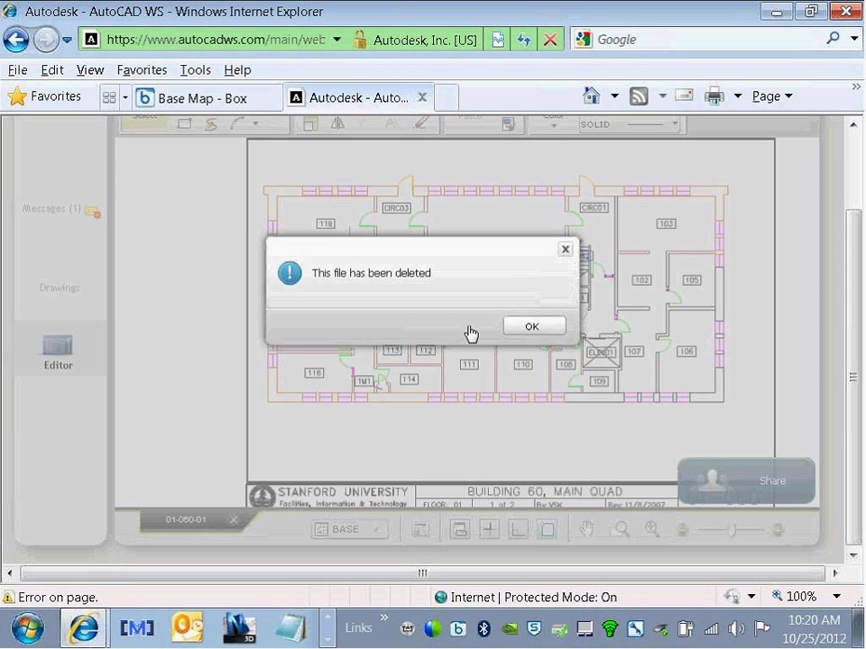
pyautogui.click(534, 328)
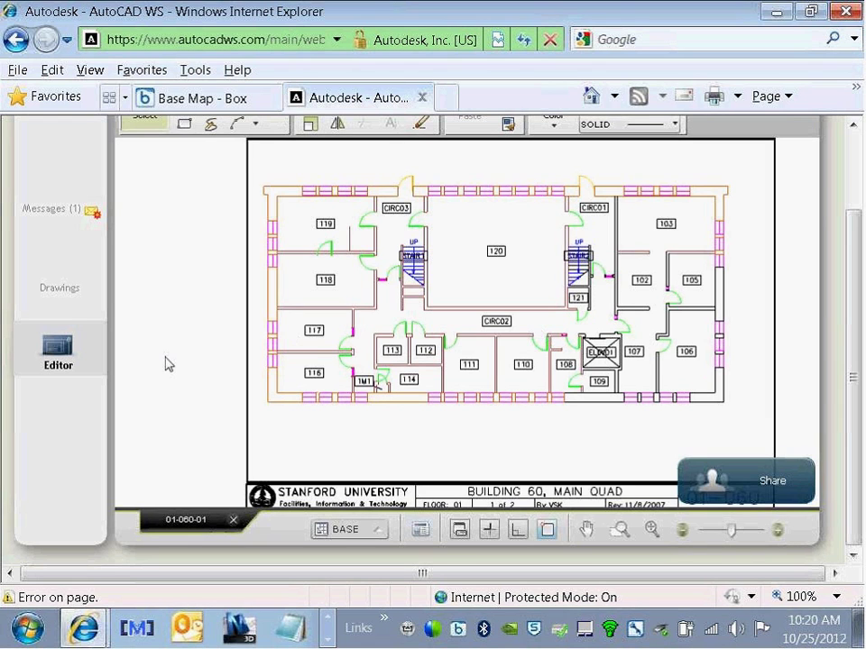
pyautogui.click(336, 530)
pyautogui.click(335, 466)
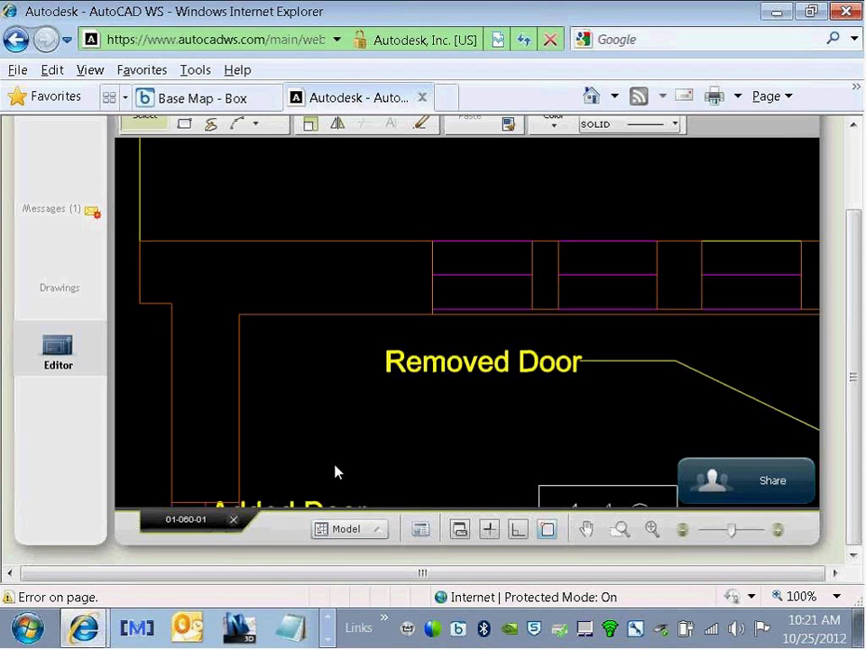
pyautogui.scroll(-3, 350, 422)
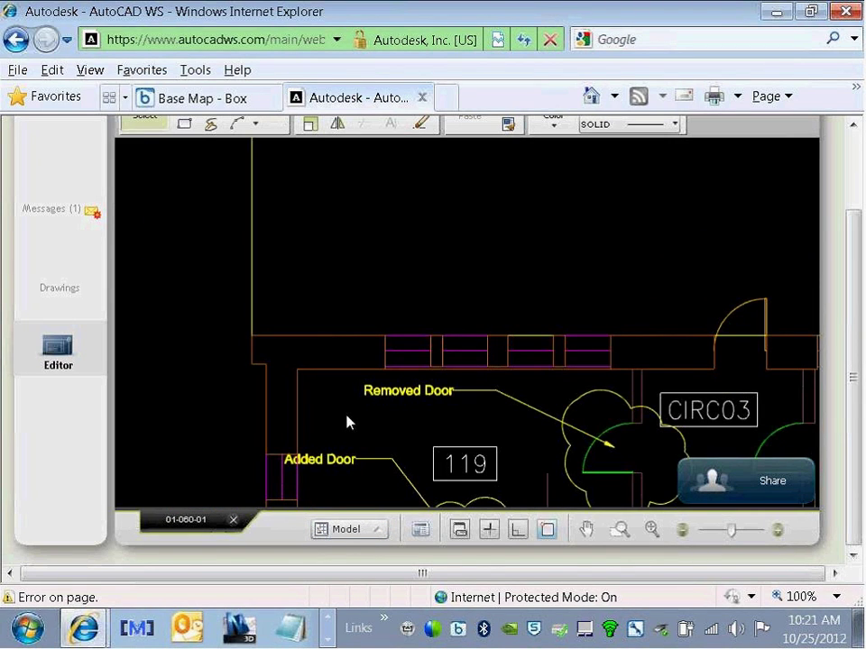
pyautogui.scroll(-1, 349, 423)
pyautogui.scroll(-3, 349, 423)
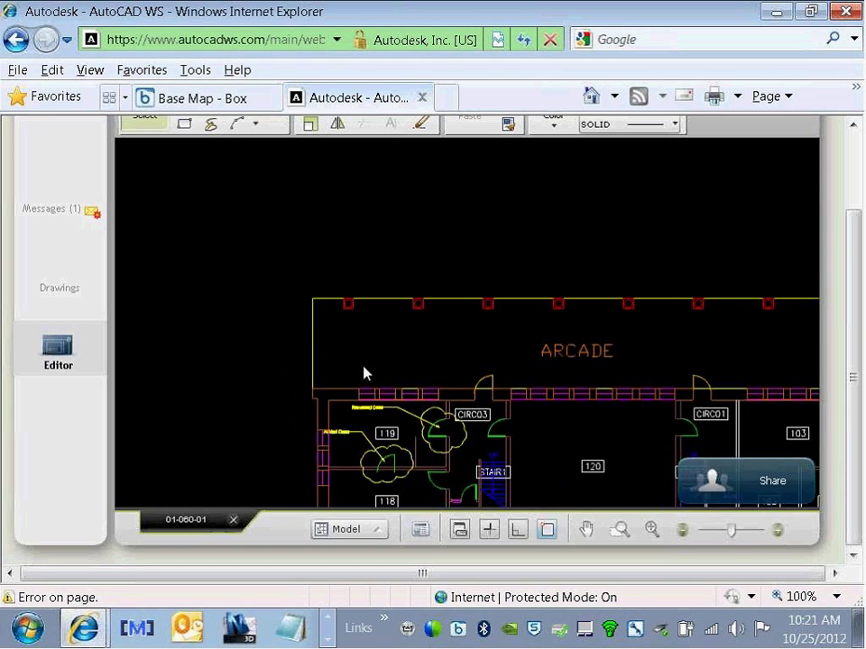
# Step: Pan the floor plan up and left, then reconnect and reload the drawing
pyautogui.rightClick(366, 373)
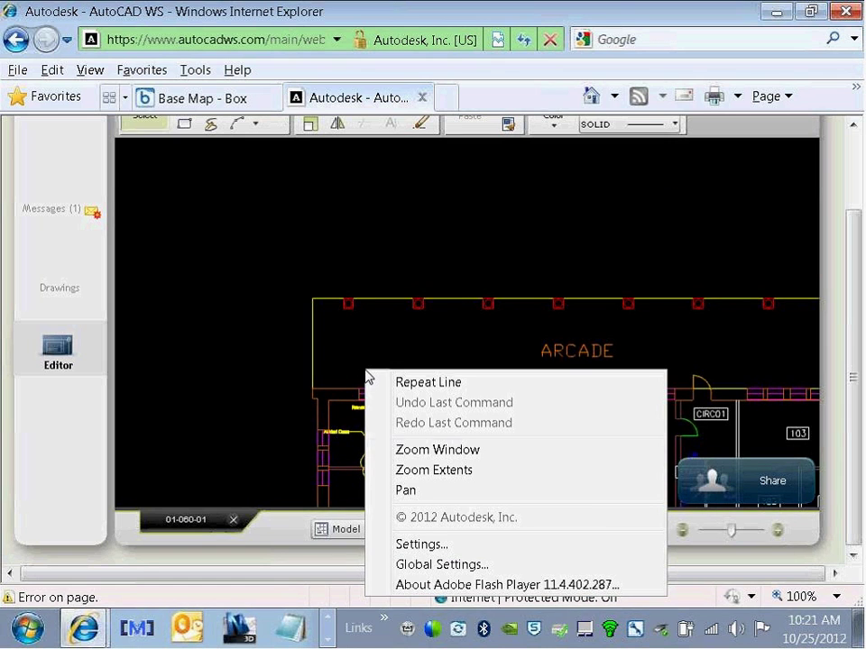
pyautogui.click(407, 491)
pyautogui.moveTo(585, 482)
pyautogui.mouseDown()
pyautogui.moveTo(503, 380)
pyautogui.moveTo(394, 329)
pyautogui.mouseUp()
pyautogui.moveTo(532, 383); pyautogui.dragTo(544, 312)
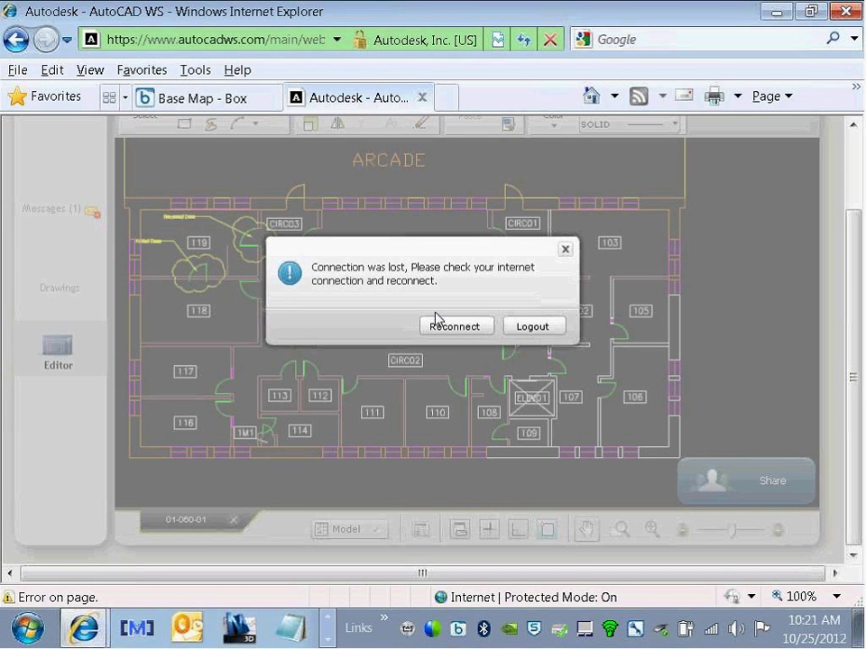
pyautogui.click(452, 330)
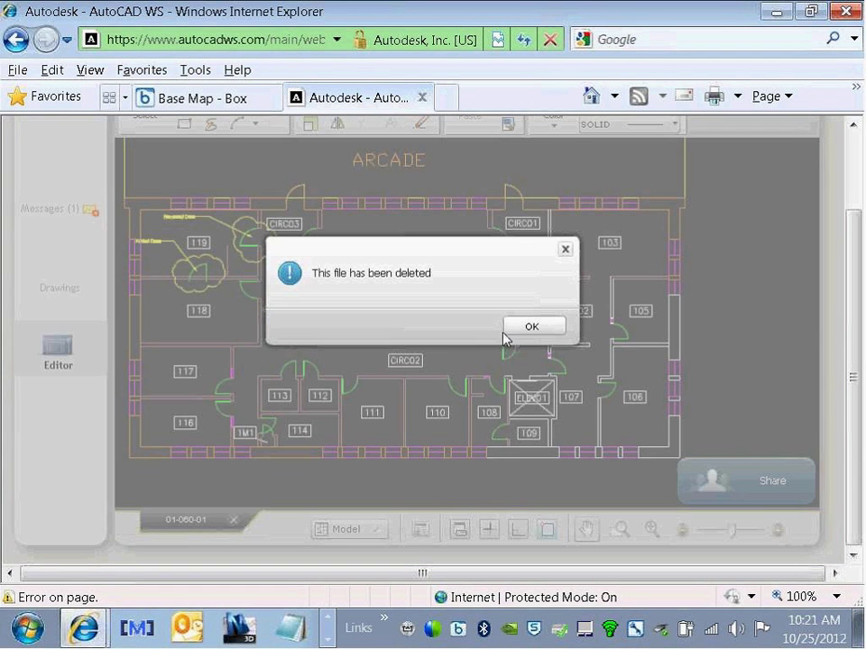
pyautogui.click(531, 326)
pyautogui.scroll(3, 522, 357)
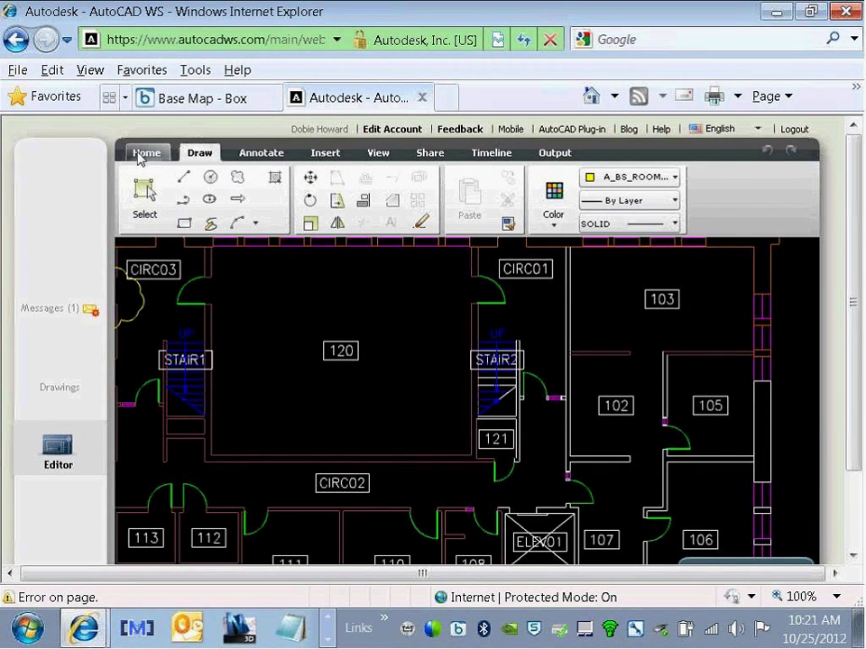
# Step: List the Home tab's DWG, DXF and PDF download formats after reconnecting, then minimize the browser
pyautogui.click(146, 152)
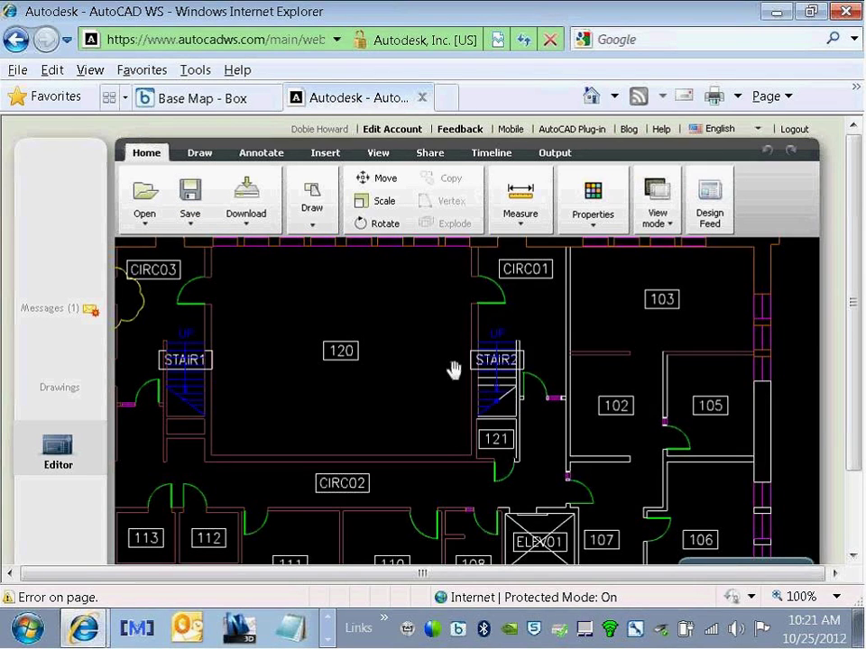
pyautogui.click(249, 225)
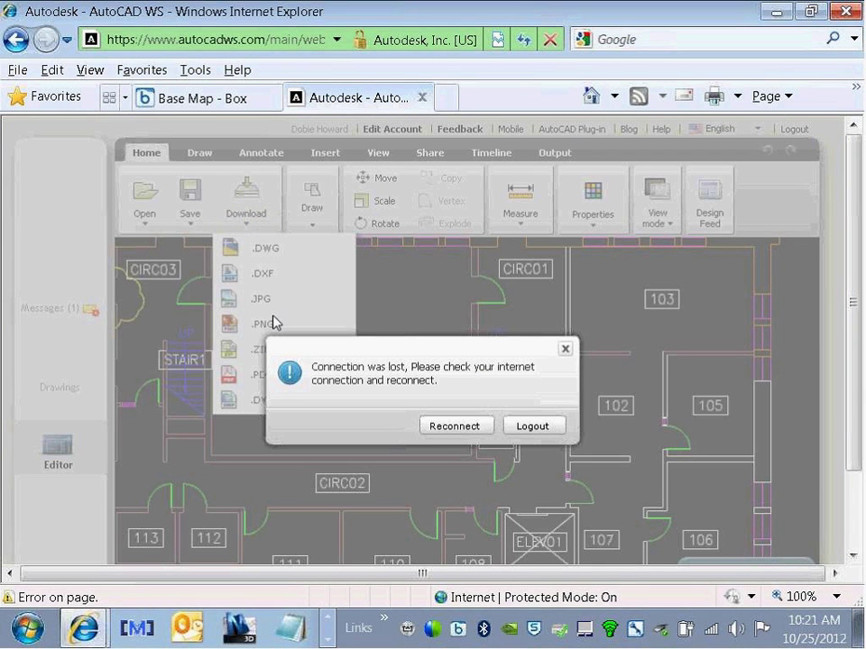
pyautogui.click(460, 431)
pyautogui.click(460, 432)
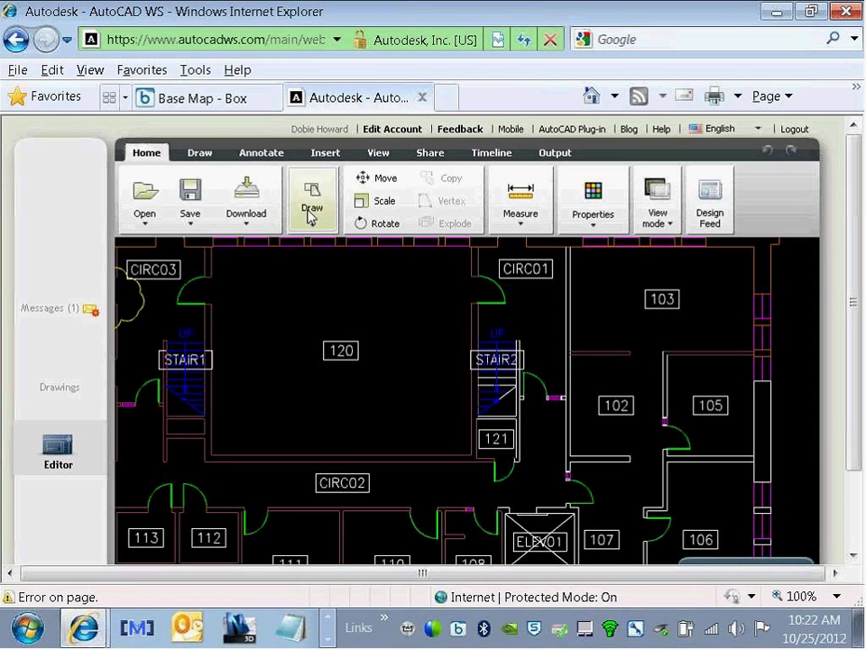
pyautogui.click(259, 216)
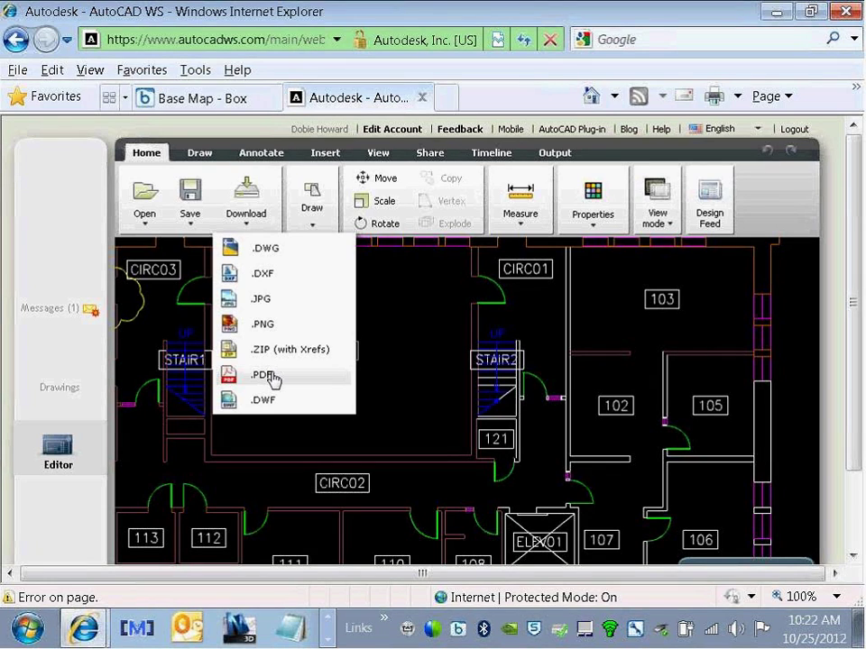
pyautogui.click(773, 14)
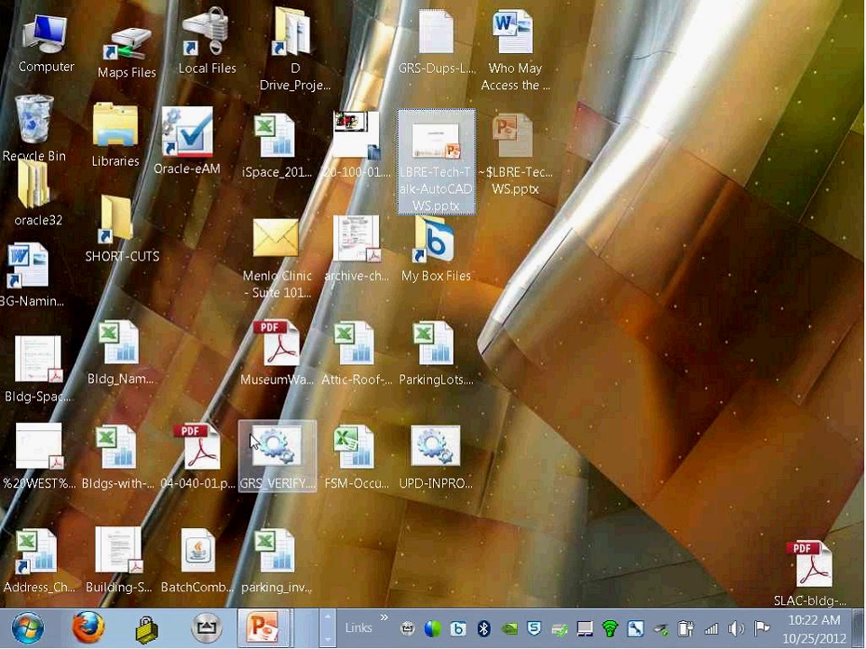
# Step: Open 04-040-01.pdf from the desktop in Adobe Acrobat
pyautogui.doubleClick(193, 453)
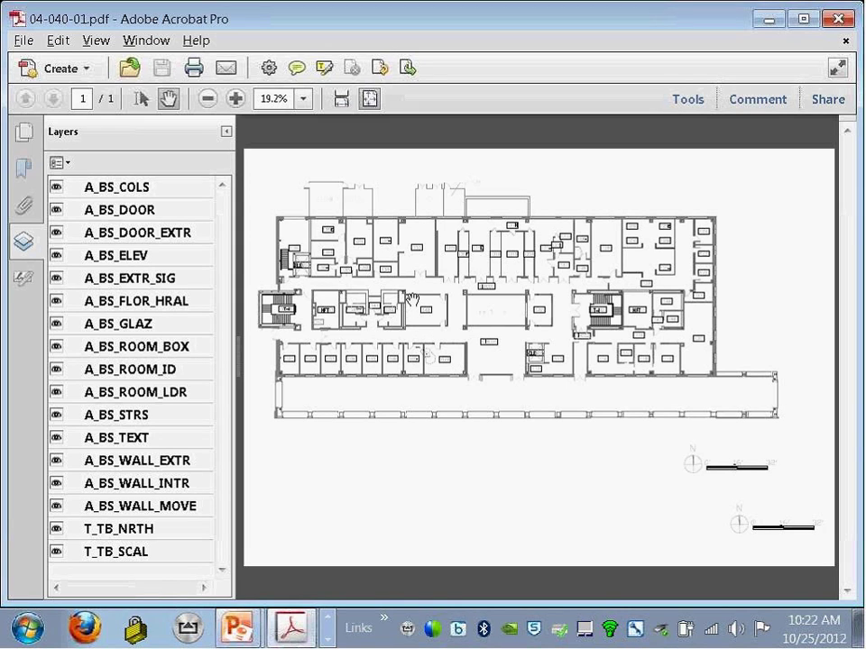
# Step: Marquee-zoom into rooms 133 and 134 of the floor plan
pyautogui.rightClick(412, 304)
pyautogui.click(448, 394)
pyautogui.moveTo(377, 235); pyautogui.dragTo(460, 309)
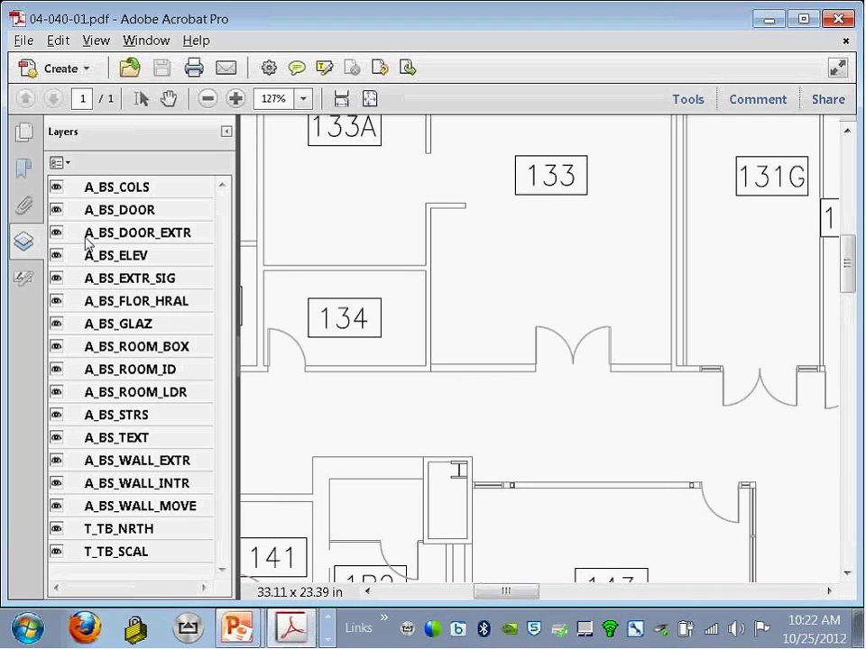
# Step: Hide the A_BS_EXTR_SIG, A_BS_ELEV and A_BS_DOOR_EXTR layers
pyautogui.click(56, 277)
pyautogui.click(56, 255)
pyautogui.click(56, 233)
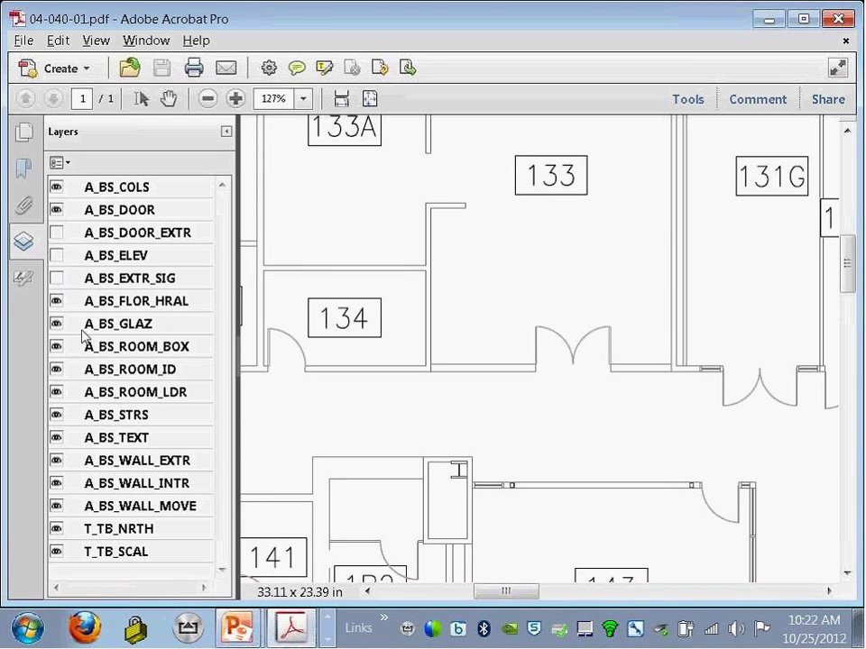
# Step: Toggle the A_BS_DOOR layer off and back on, then return to the AutoCAD WS browser window
pyautogui.click(56, 211)
pyautogui.click(56, 211)
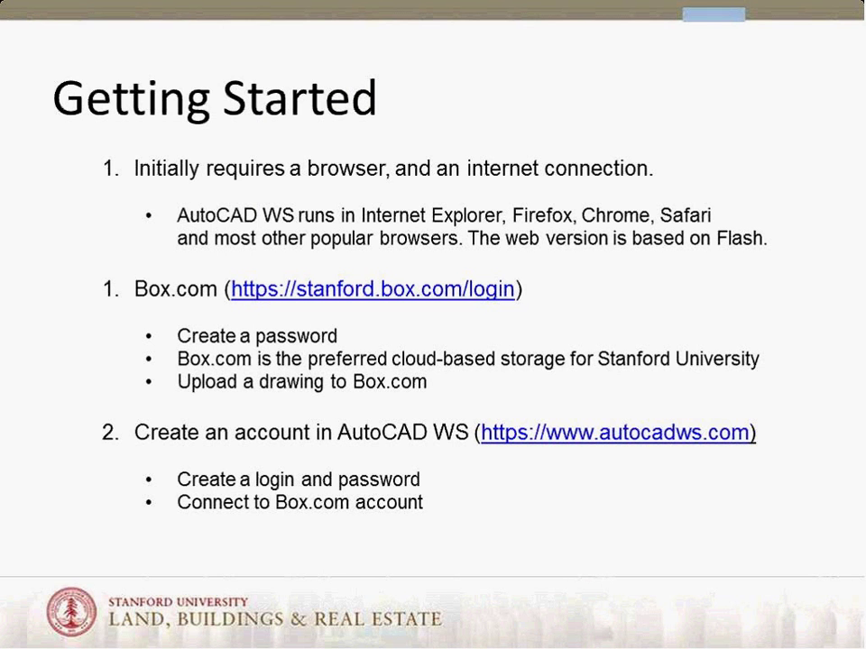
pyautogui.hotkey('alt', 'Tab')
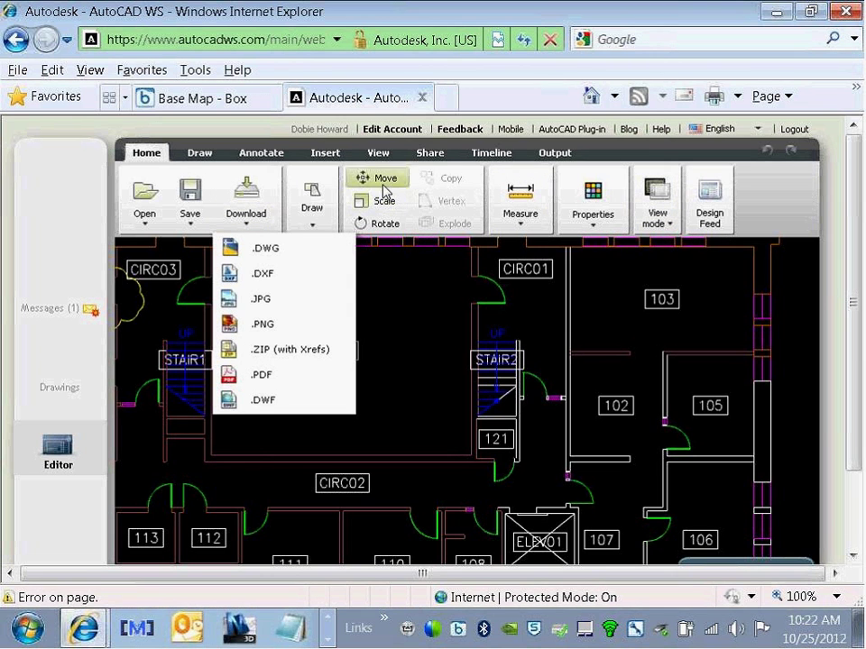
# Step: Draw a revision cloud from above room 120 around the CIRC01 door
pyautogui.click(593, 219)
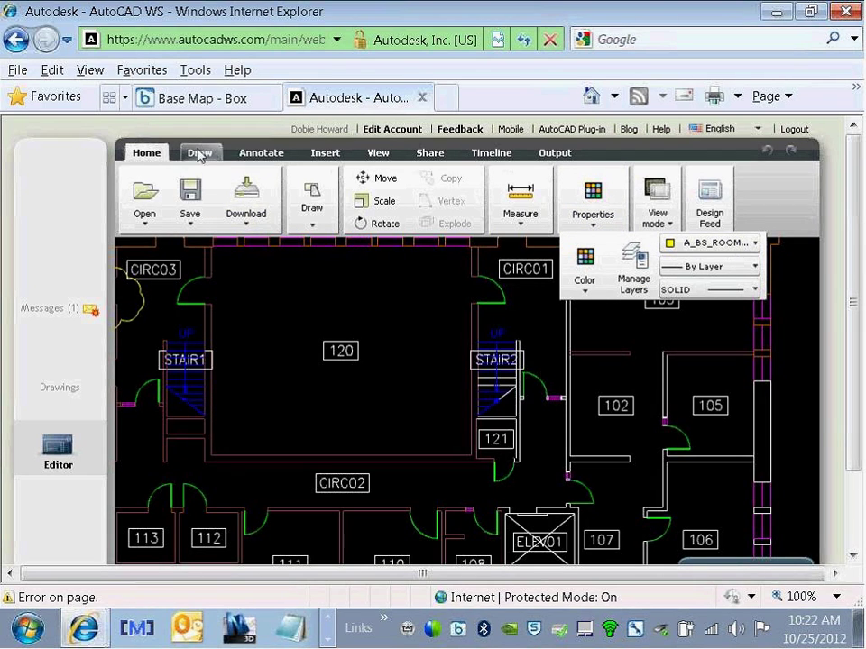
pyautogui.click(199, 153)
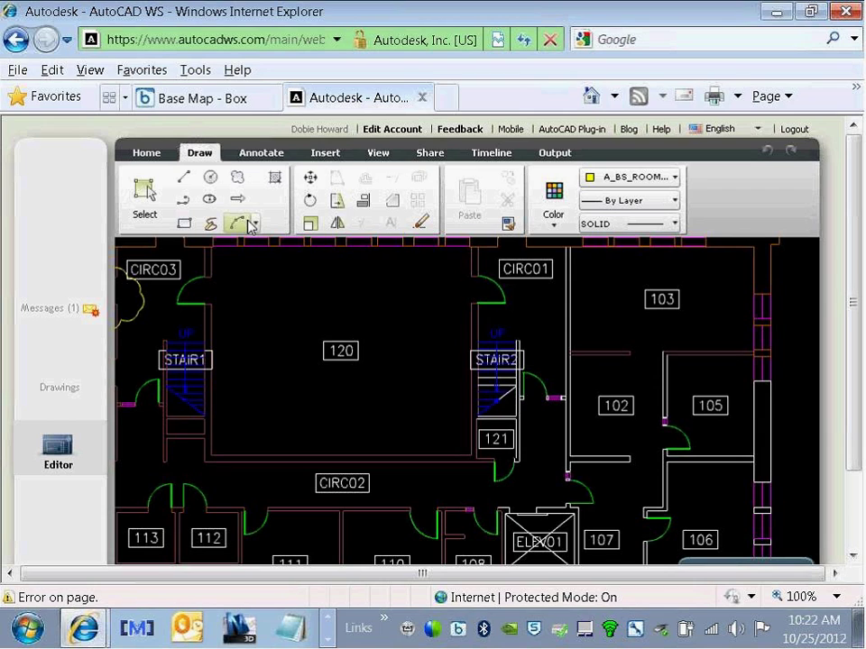
pyautogui.click(235, 177)
pyautogui.click(411, 275)
pyautogui.moveTo(450, 336); pyautogui.dragTo(409, 288)
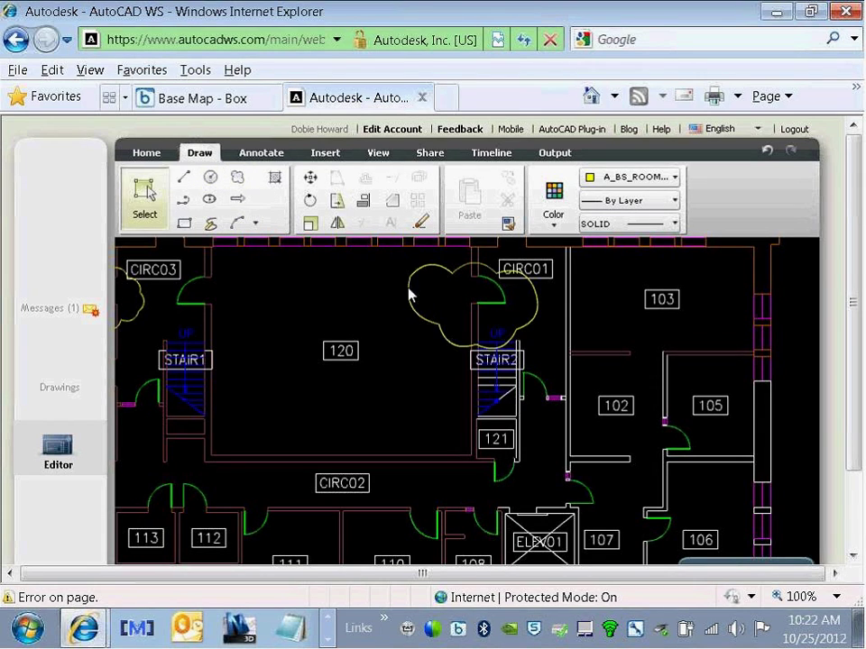
# Step: Add a leader from the cloud toward STAIR1 labelled 'Door Removed'
pyautogui.click(263, 155)
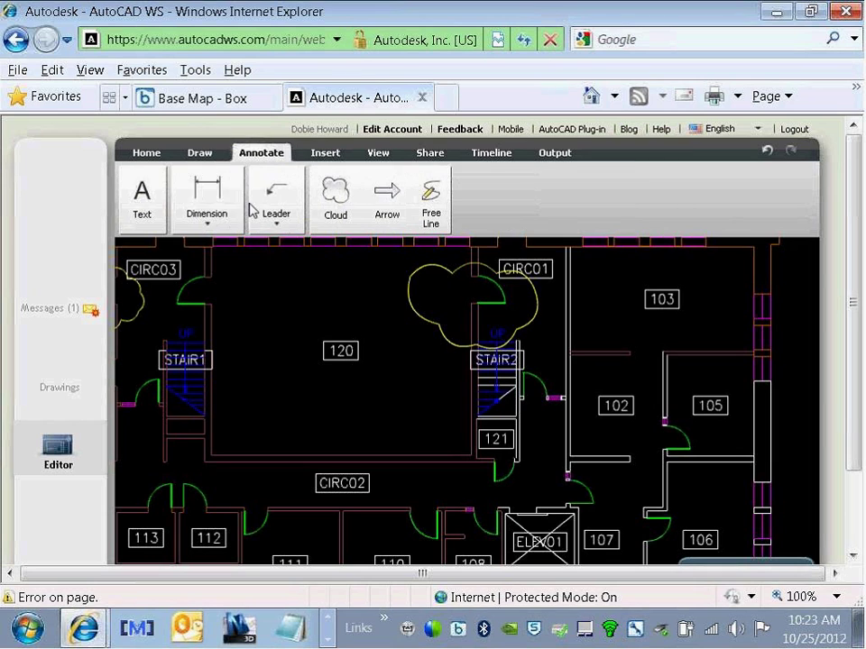
pyautogui.click(275, 190)
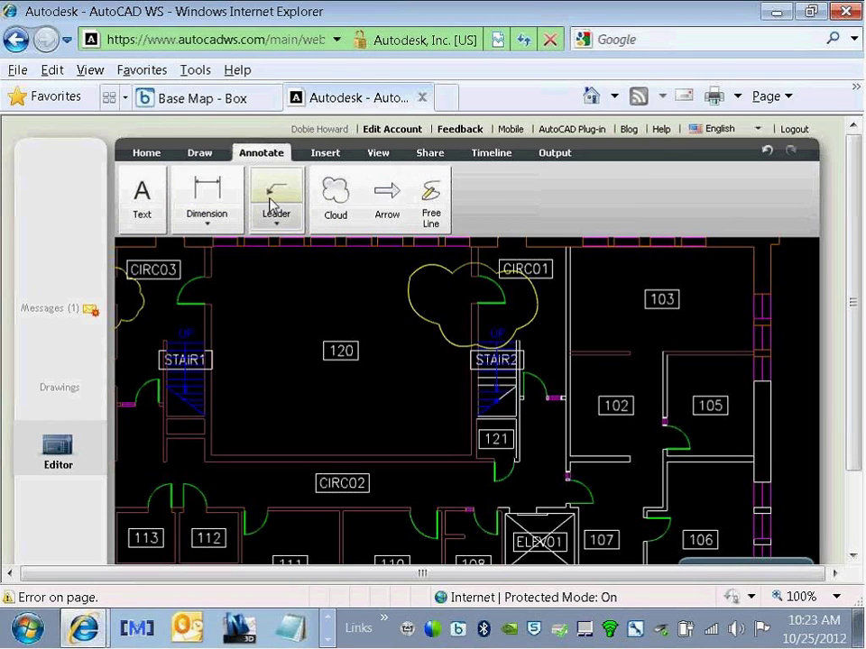
pyautogui.click(413, 306)
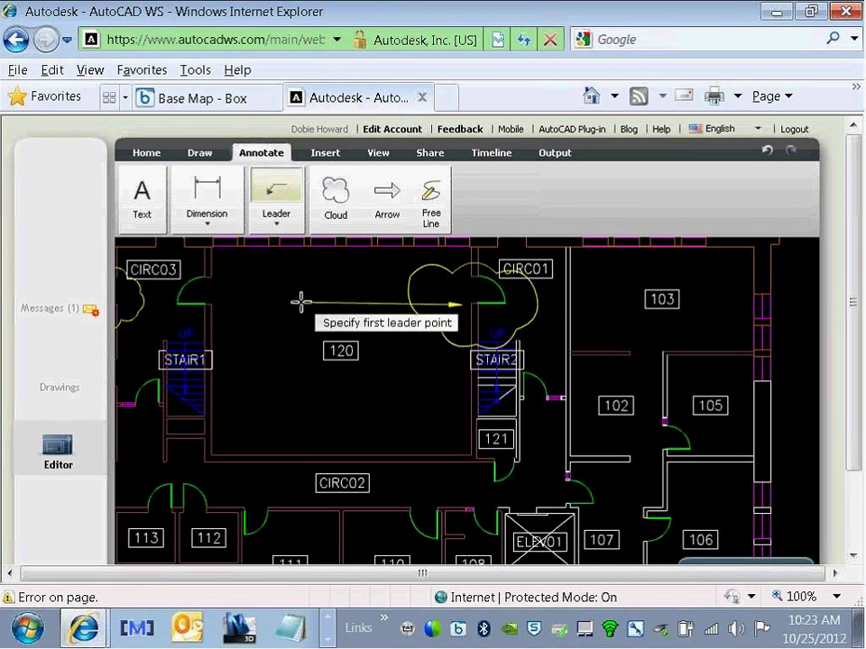
pyautogui.click(294, 344)
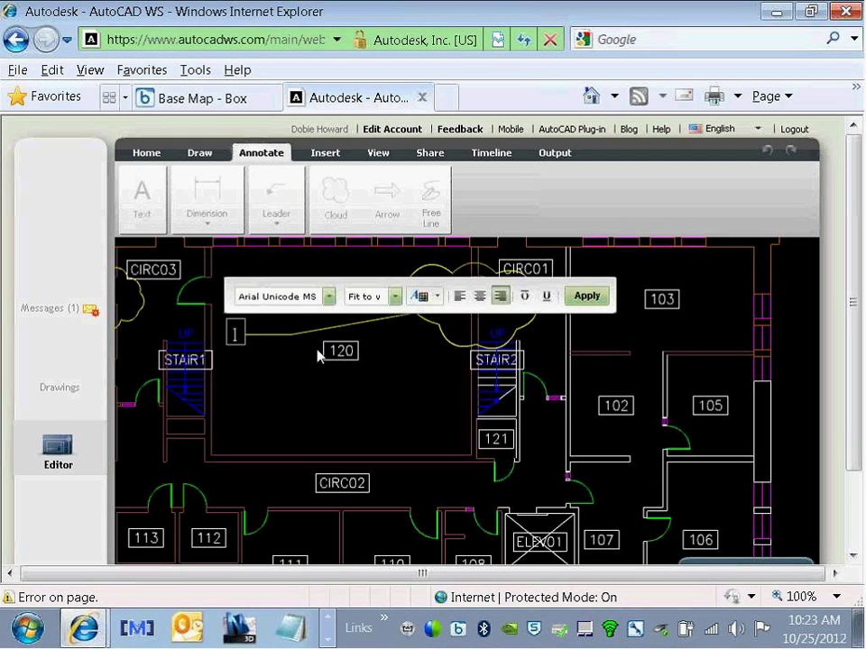
pyautogui.write('Door R')
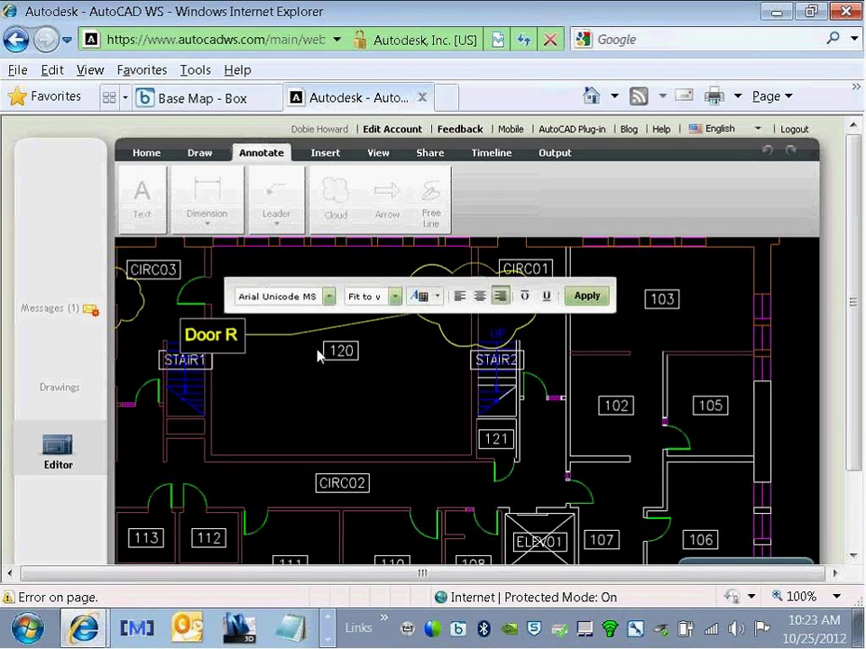
pyautogui.write('emoved')
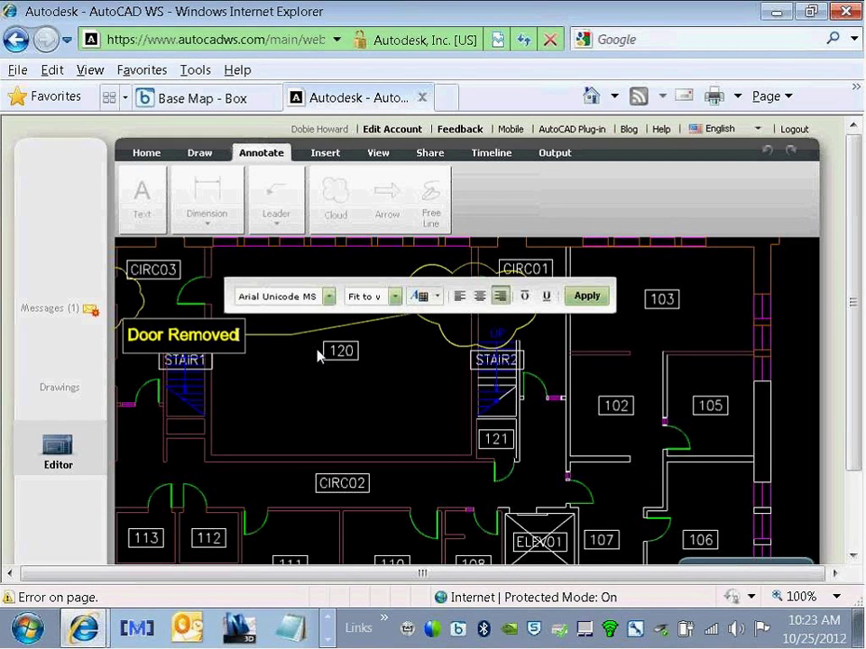
pyautogui.click(585, 297)
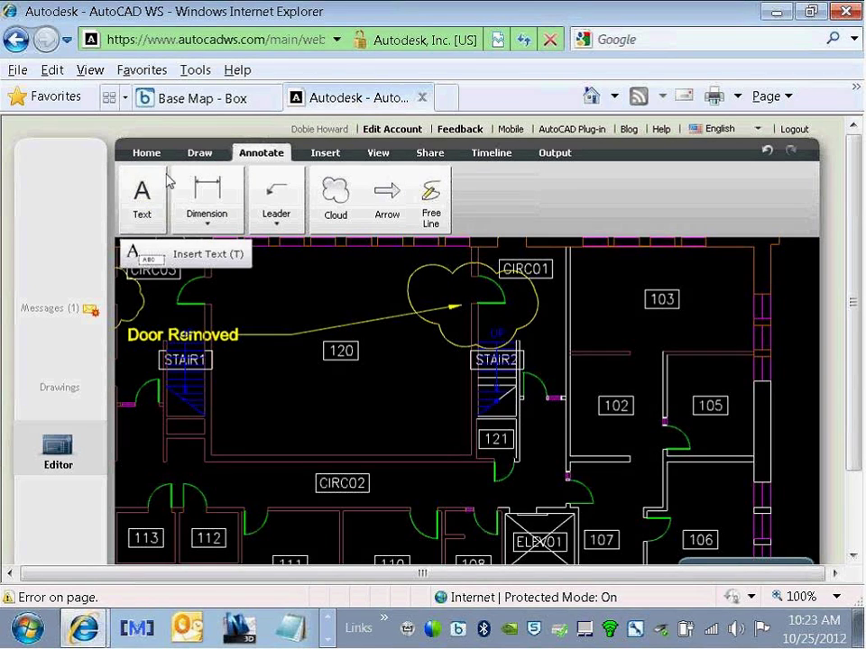
# Step: Zoom window and pan in on the STAIR2 and room 121 area
pyautogui.click(199, 154)
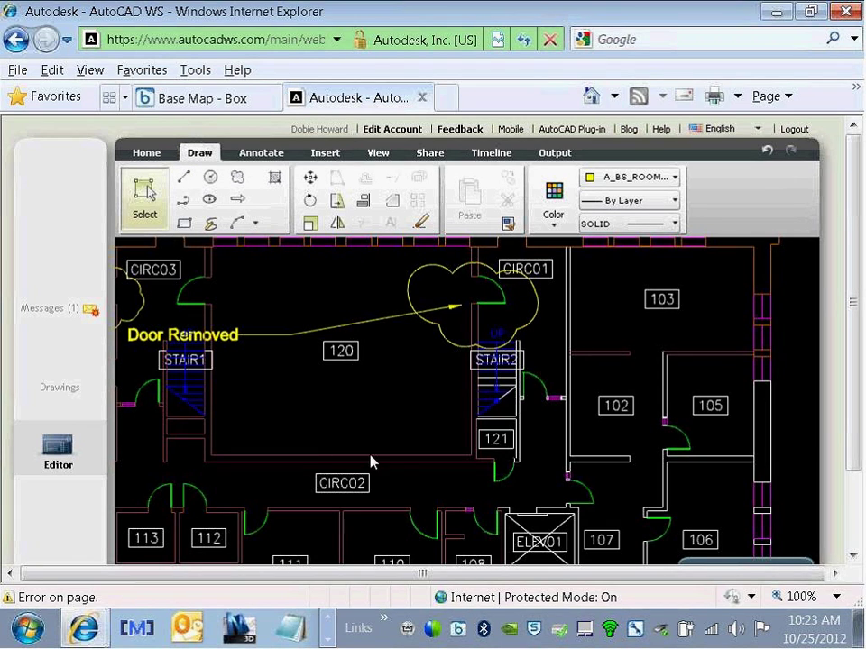
pyautogui.click(342, 483)
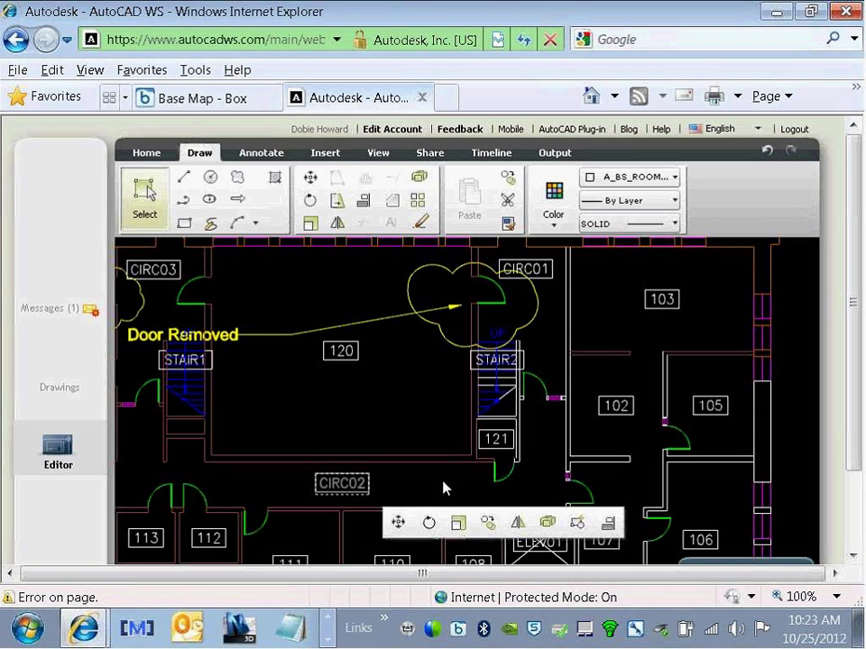
pyautogui.click(413, 485)
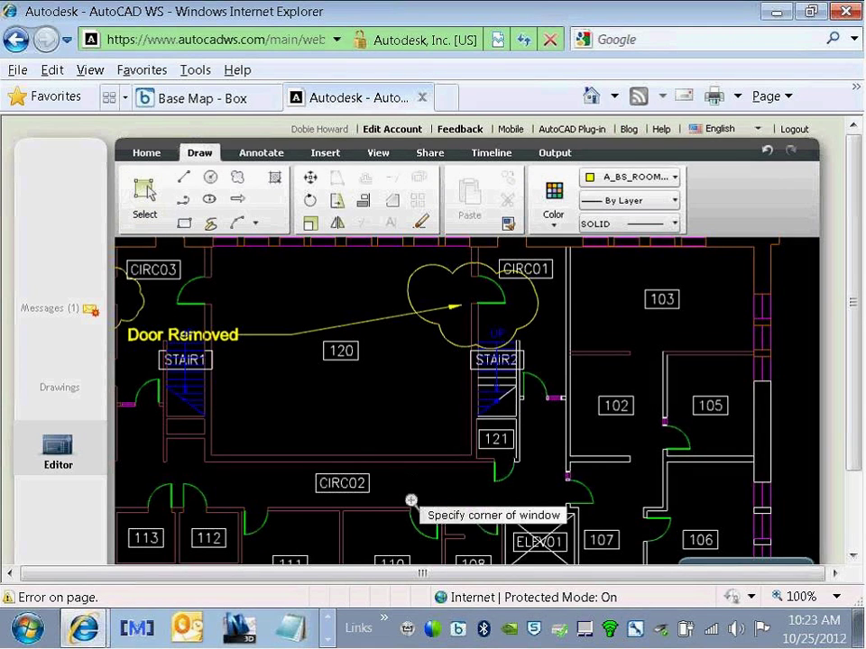
pyautogui.click(401, 482)
pyautogui.click(542, 387)
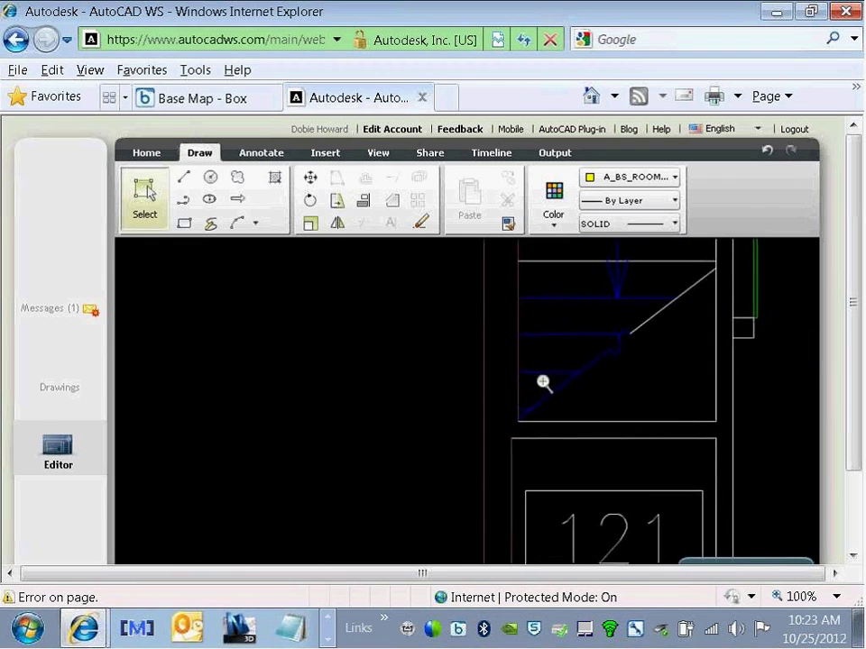
pyautogui.scroll(-1, 499, 369)
pyautogui.rightClick(457, 386)
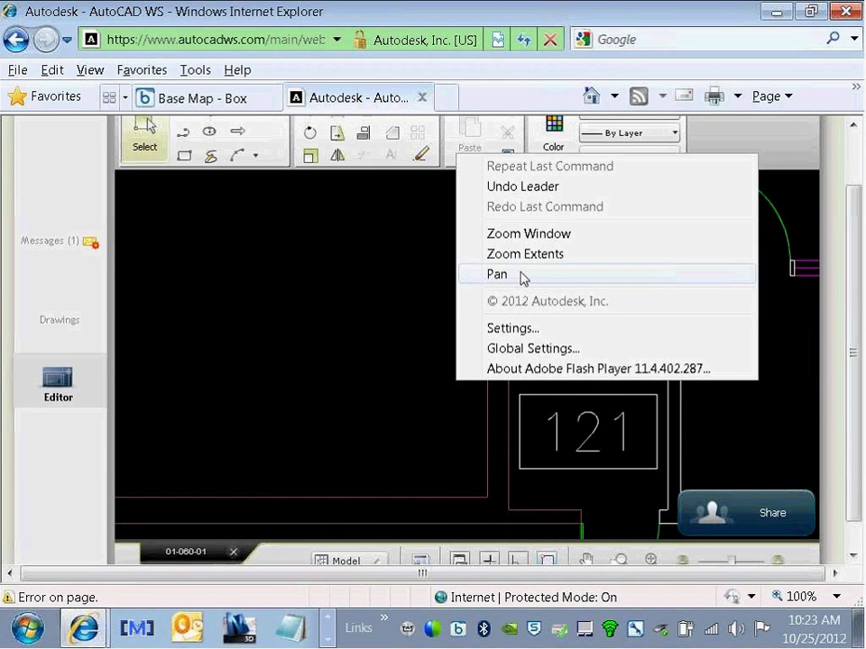
pyautogui.click(521, 276)
pyautogui.moveTo(382, 395); pyautogui.dragTo(411, 313)
pyautogui.rightClick(410, 310)
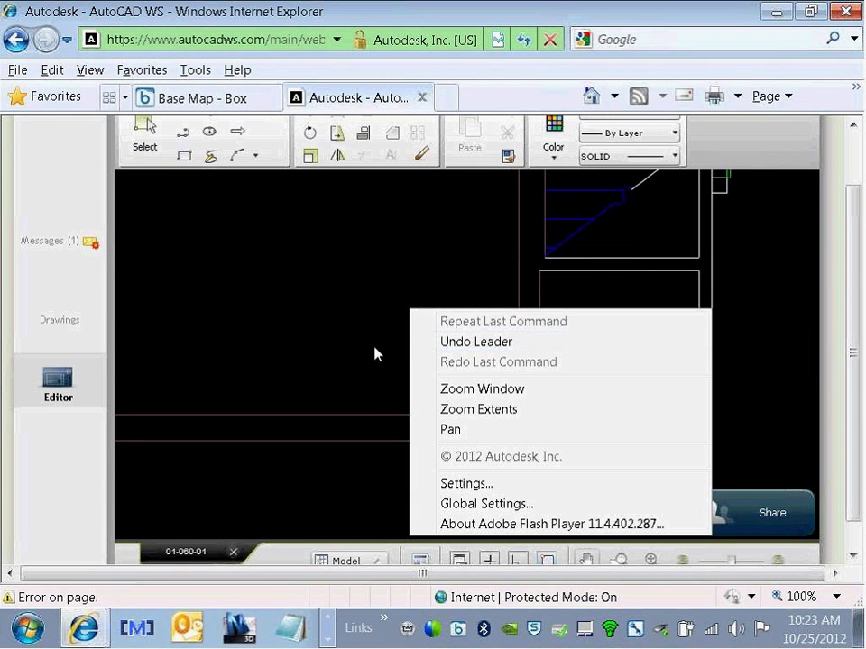
pyautogui.click(379, 354)
# Step: Offset the vertical wall line 5' to the left
pyautogui.click(519, 368)
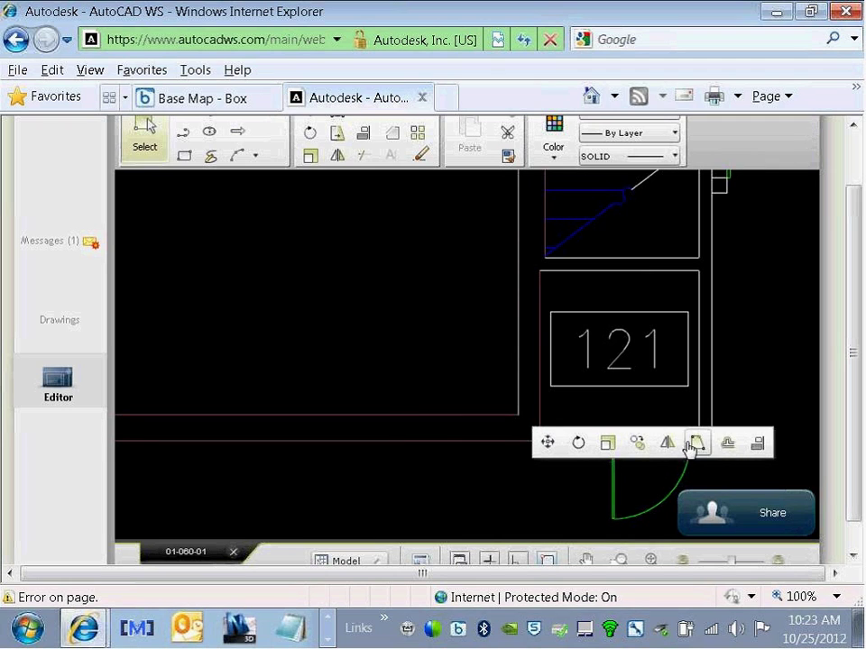
pyautogui.click(727, 447)
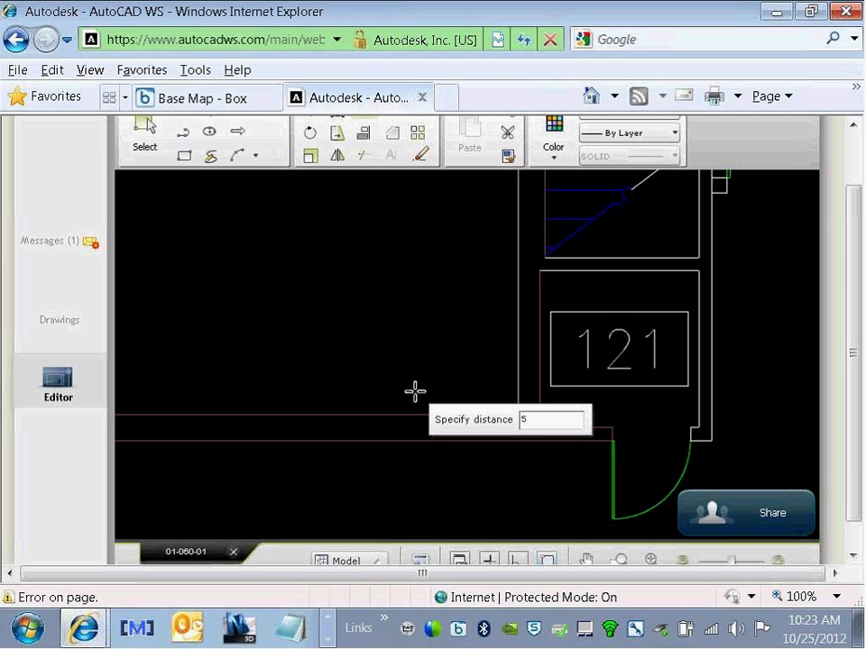
pyautogui.write("5'")
pyautogui.press('Return')
pyautogui.click(429, 386)
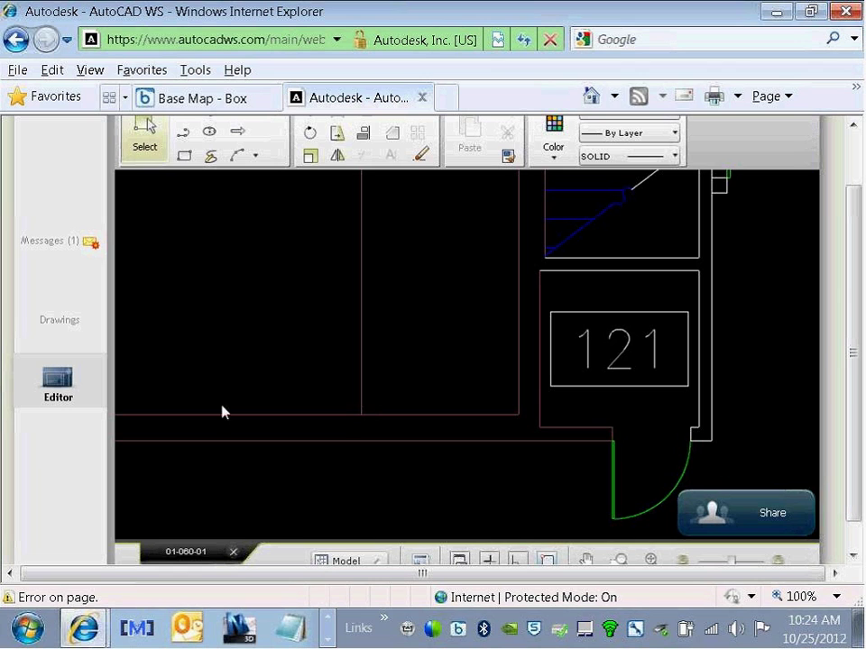
# Step: Turn Ortho on and draw a short vertical line from the new line down to the lower wall
pyautogui.press('l')
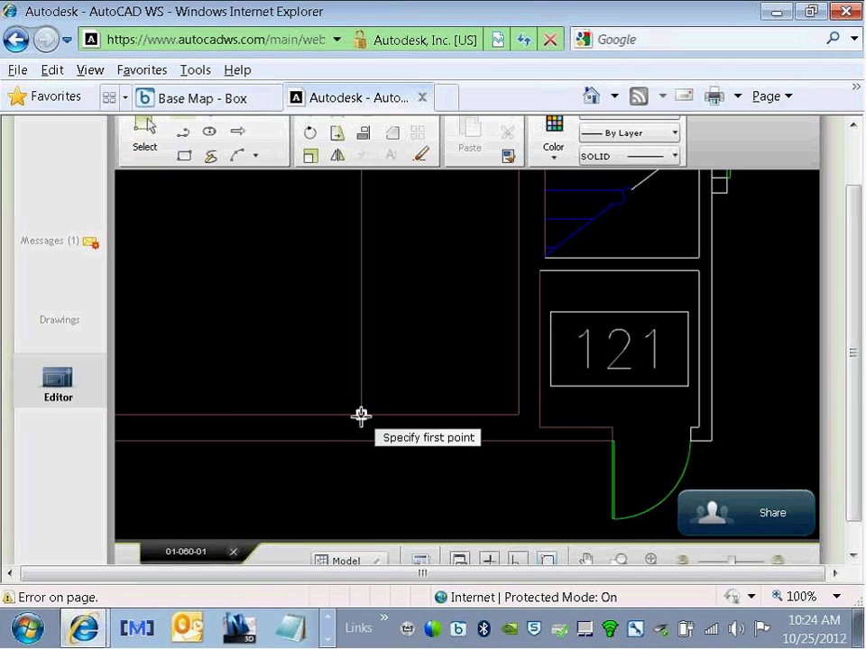
pyautogui.click(361, 415)
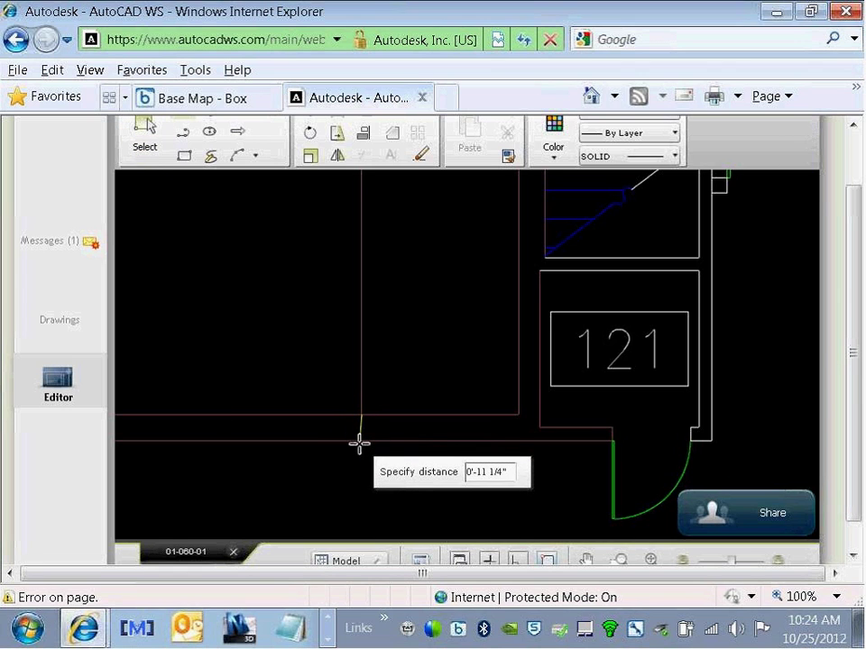
pyautogui.hotkey('ctrl', 'f')
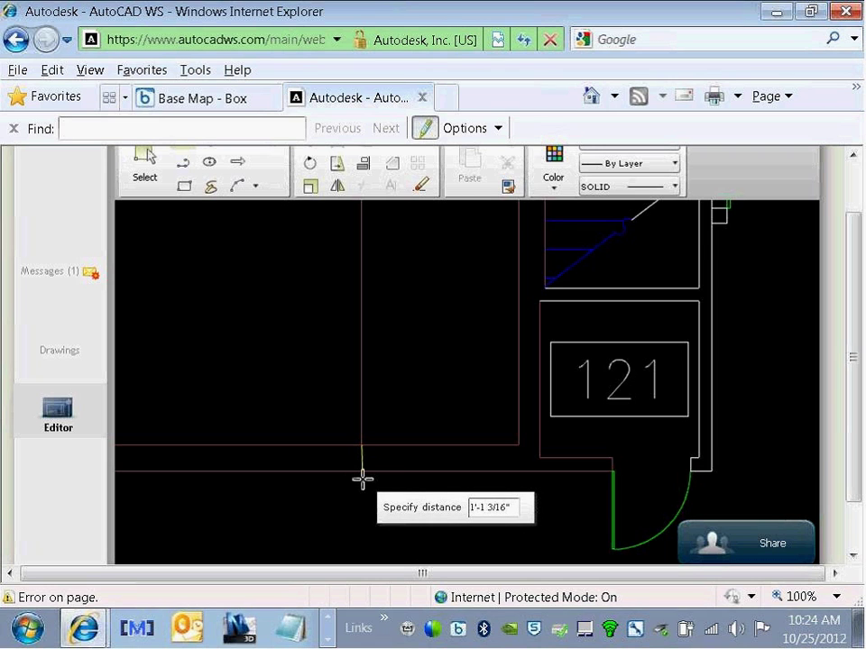
pyautogui.press('Escape')
pyautogui.press('Escape')
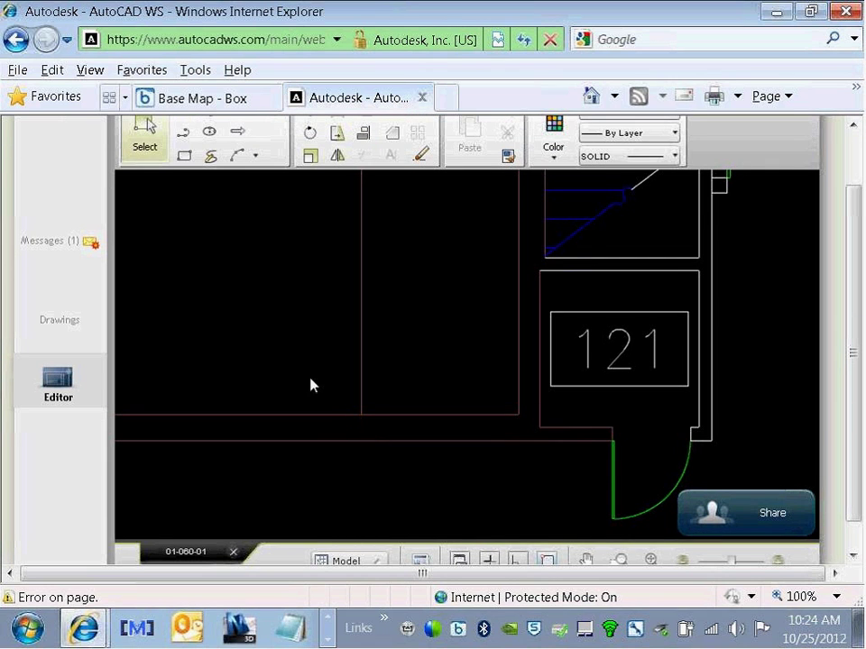
pyautogui.click(517, 559)
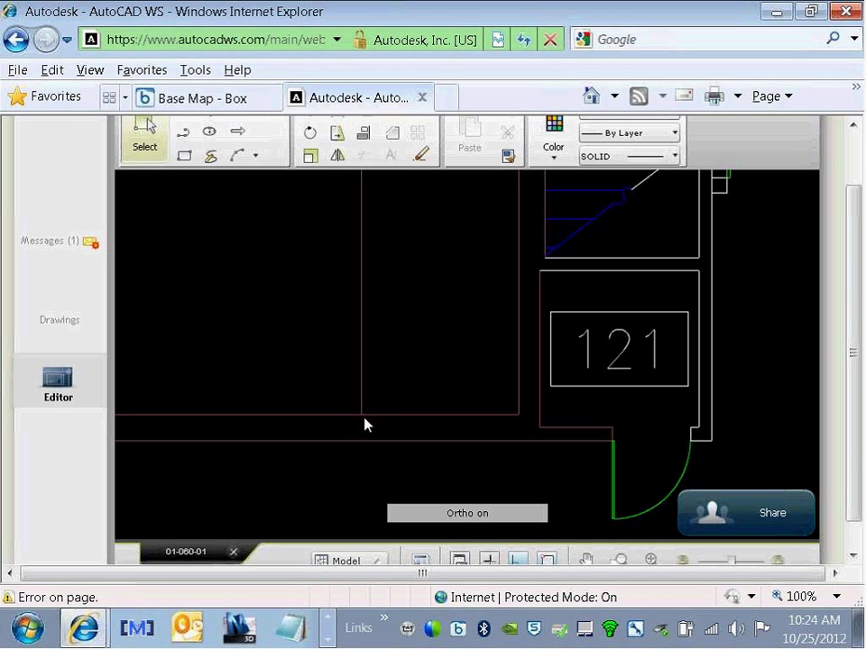
pyautogui.press('Return')
pyautogui.click(361, 416)
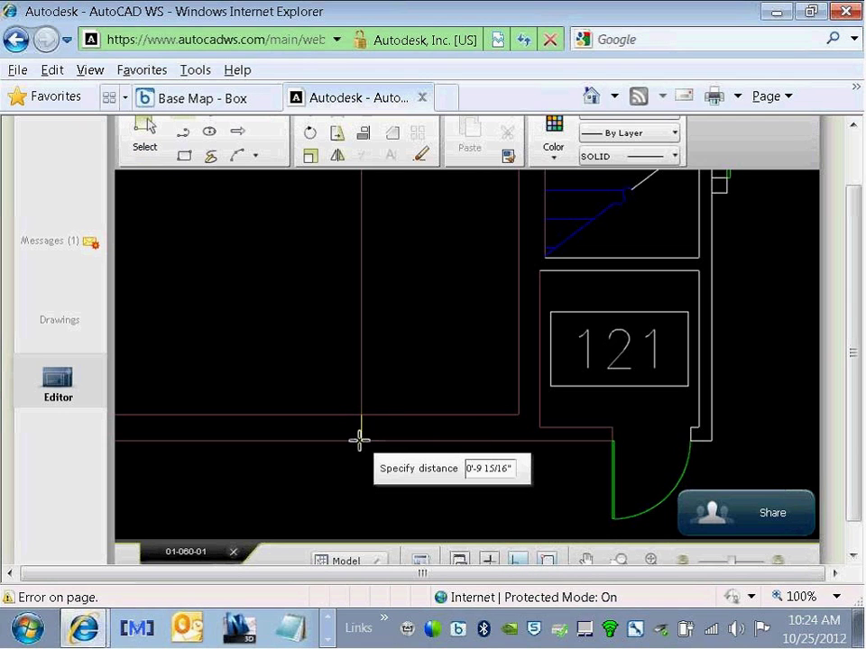
pyautogui.click(359, 443)
pyautogui.press('Escape')
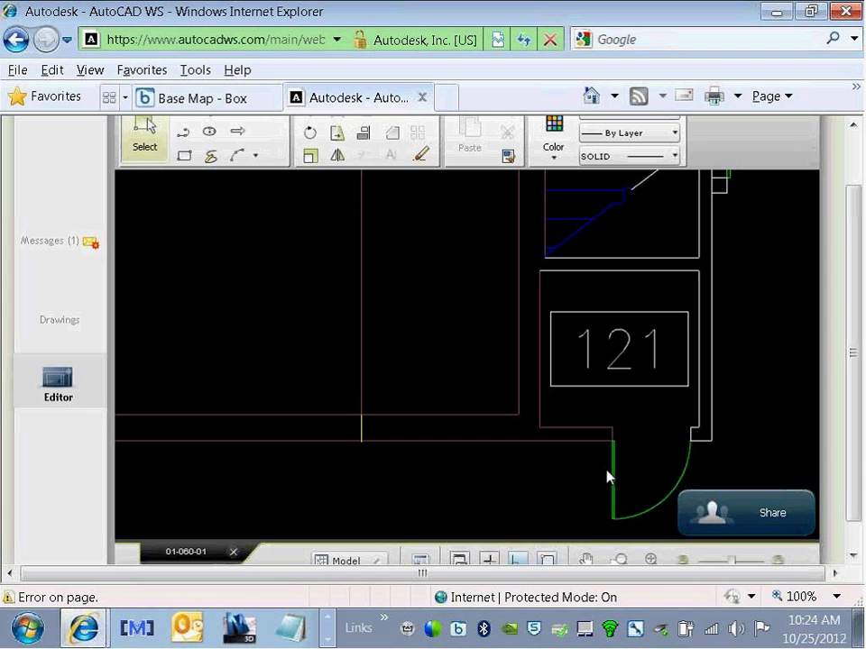
# Step: Zoom out and recolour the CIRC01 revision cloud, first green, then light pink
pyautogui.scroll(-3, 537, 366)
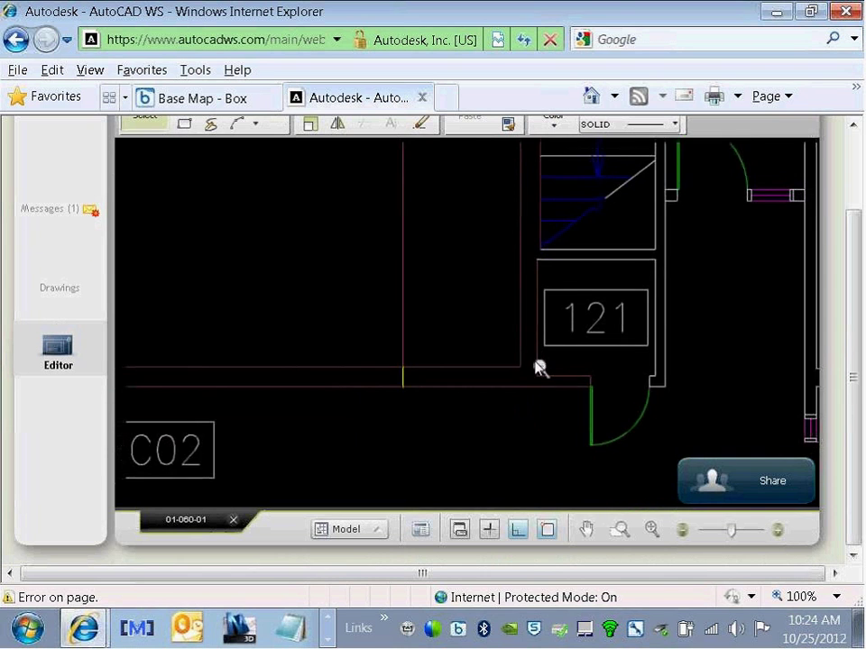
pyautogui.scroll(-2, 536, 366)
pyautogui.scroll(-2, 536, 359)
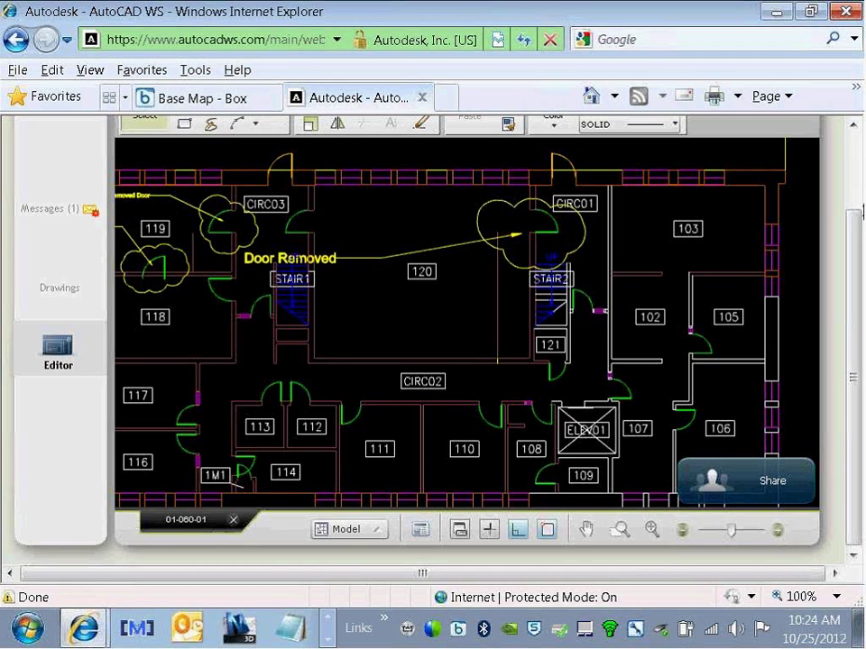
pyautogui.click(860, 159)
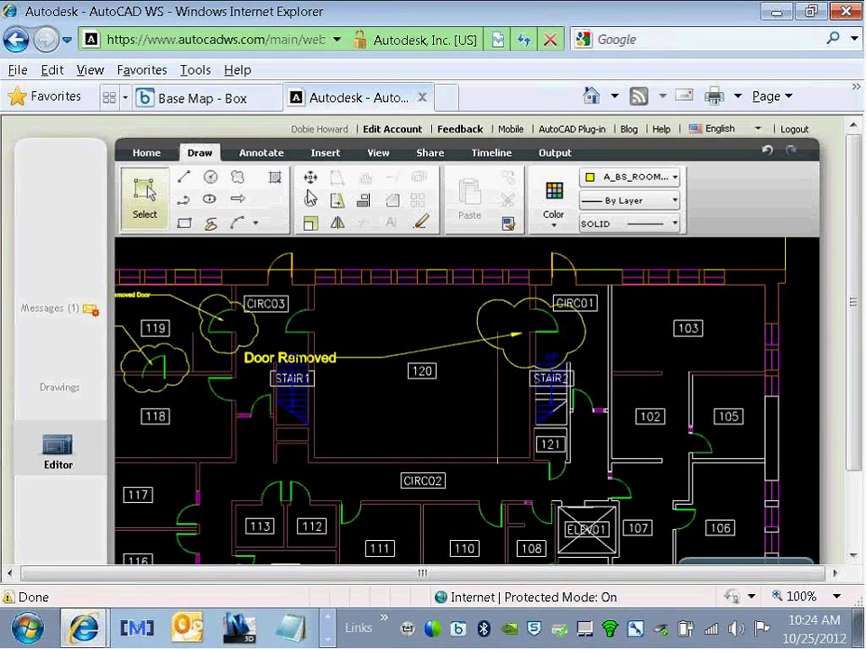
pyautogui.click(509, 303)
pyautogui.click(557, 228)
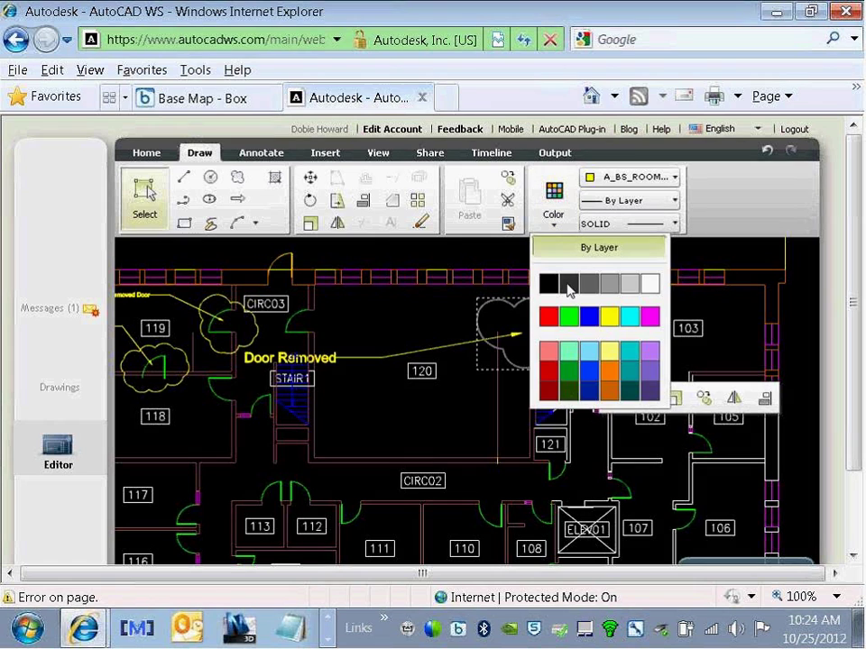
pyautogui.click(578, 311)
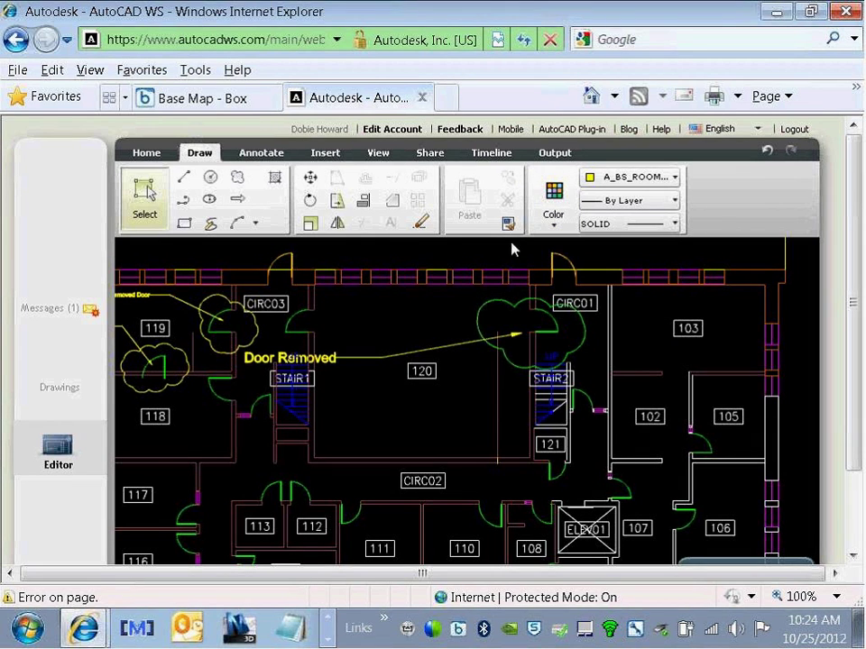
pyautogui.click(508, 304)
pyautogui.click(553, 221)
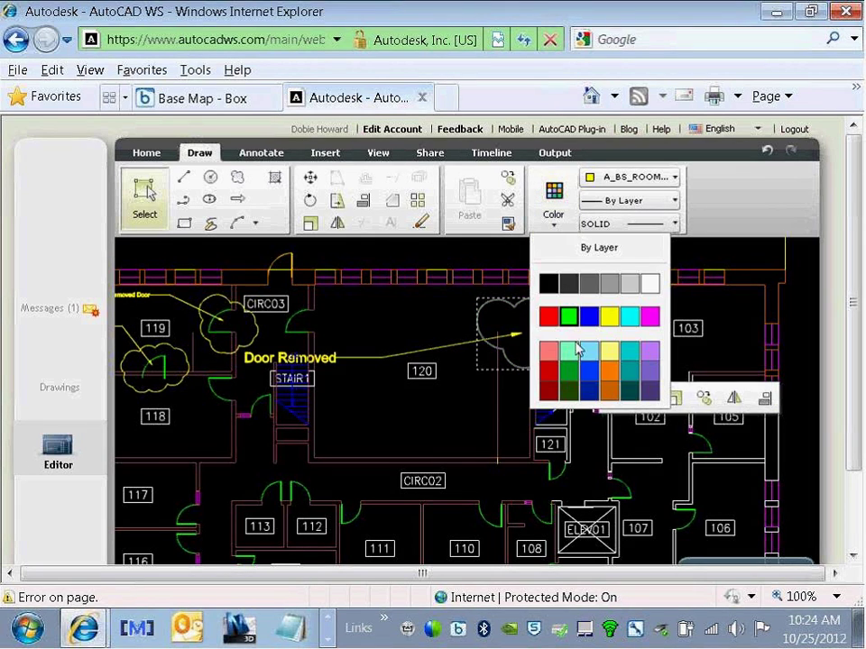
pyautogui.click(547, 351)
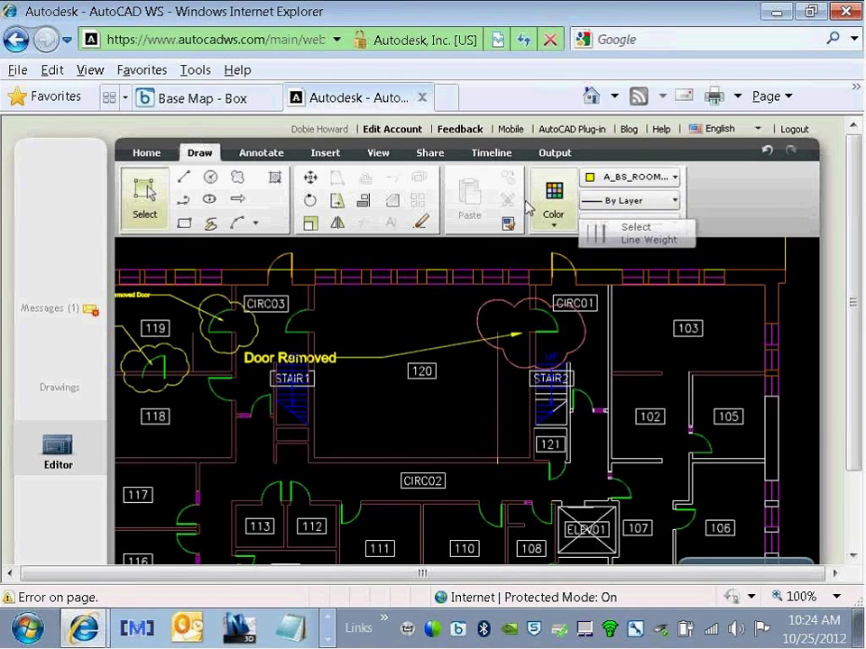
pyautogui.click(260, 155)
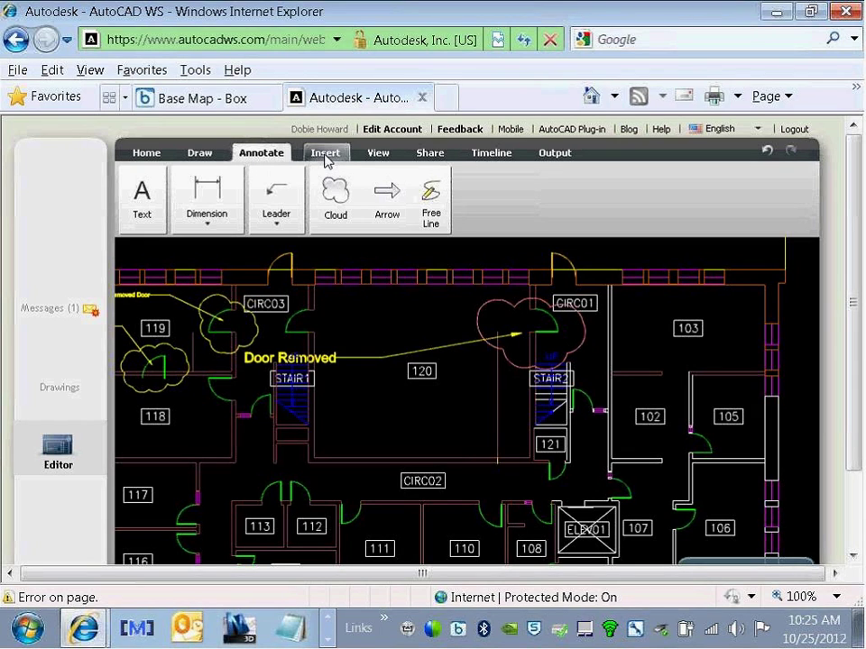
# Step: Insert the DOOR block at scale 1, rotation 0, placing it inside room 120
pyautogui.click(325, 153)
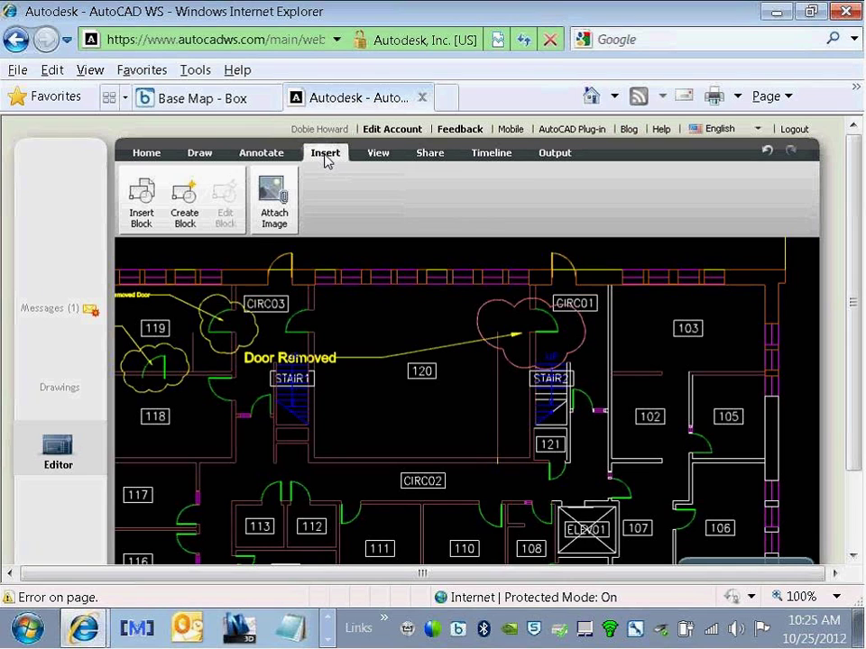
pyautogui.click(145, 207)
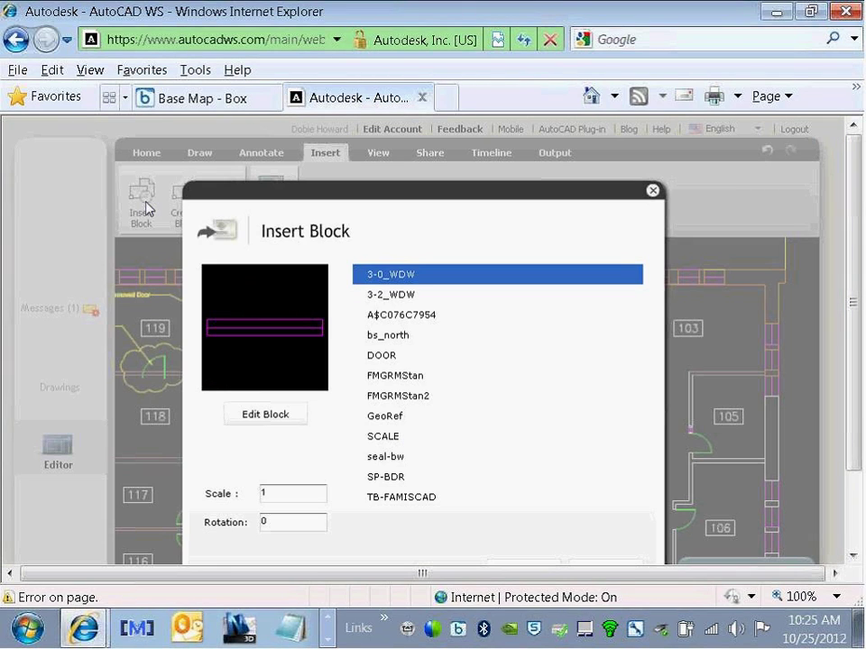
pyautogui.click(388, 356)
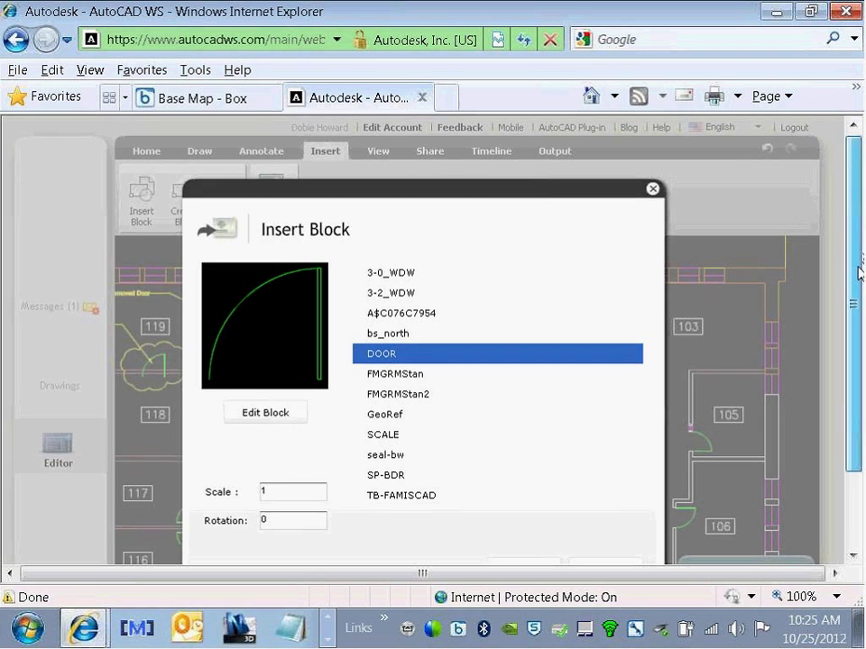
pyautogui.scroll(-2, 860, 272)
pyautogui.click(535, 489)
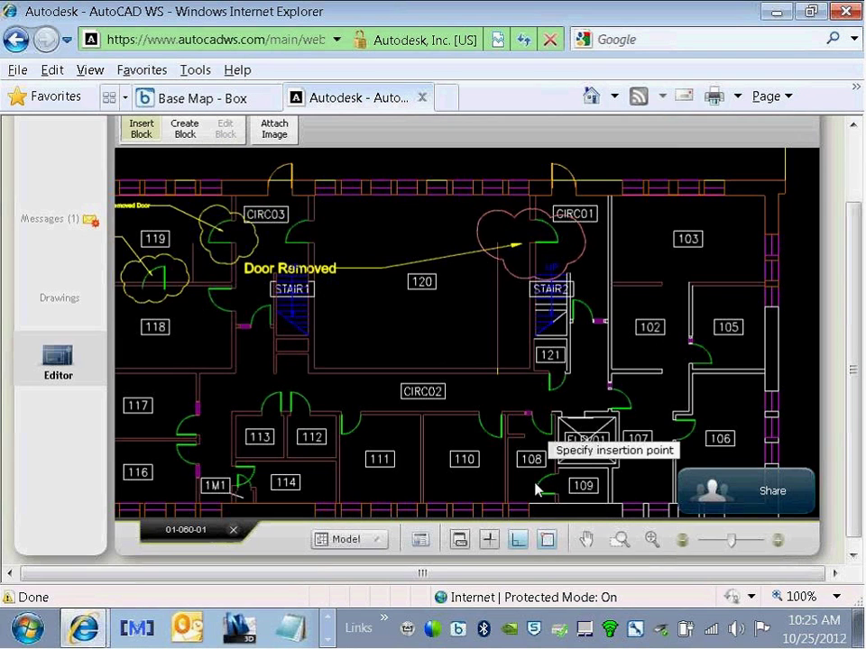
pyautogui.click(427, 336)
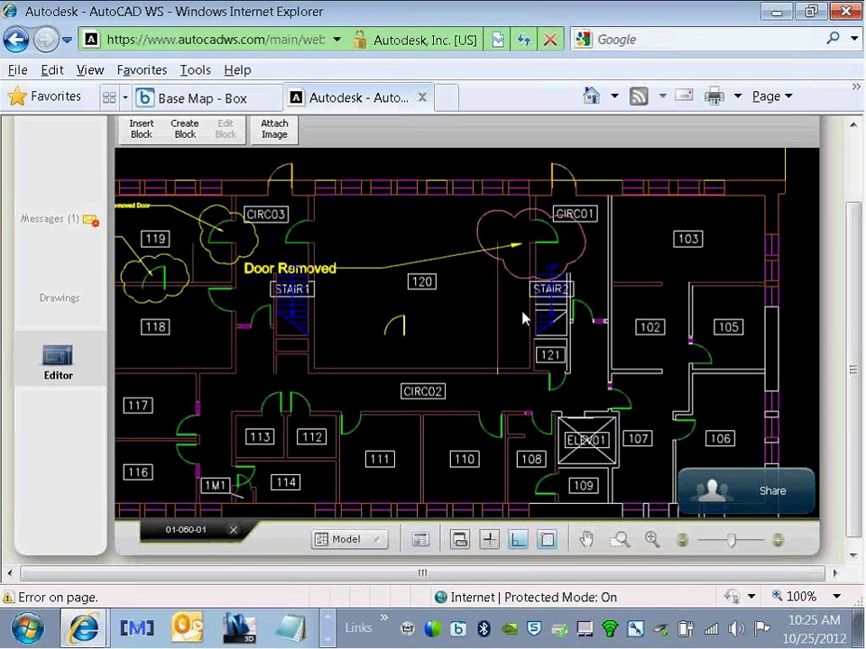
# Step: Select the house 3D sample in the Drawings list, then go back to the floor plan in the Editor
pyautogui.scroll(2, 859, 149)
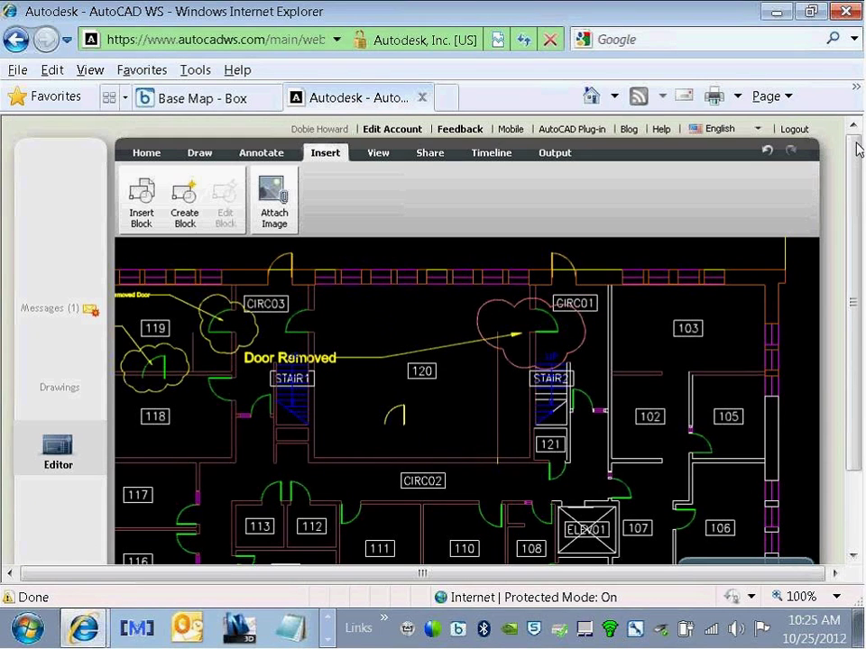
pyautogui.click(48, 394)
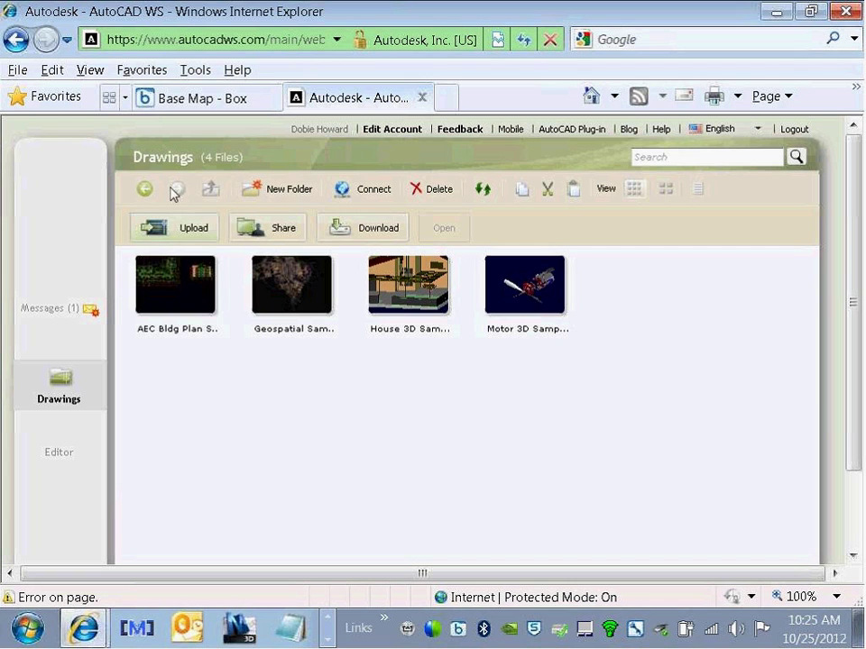
pyautogui.click(392, 313)
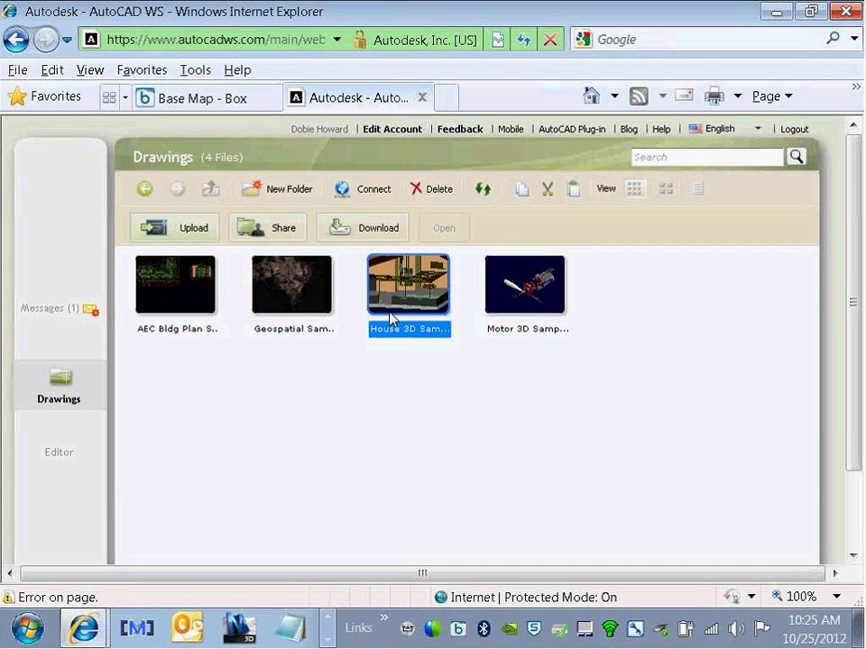
pyautogui.click(59, 453)
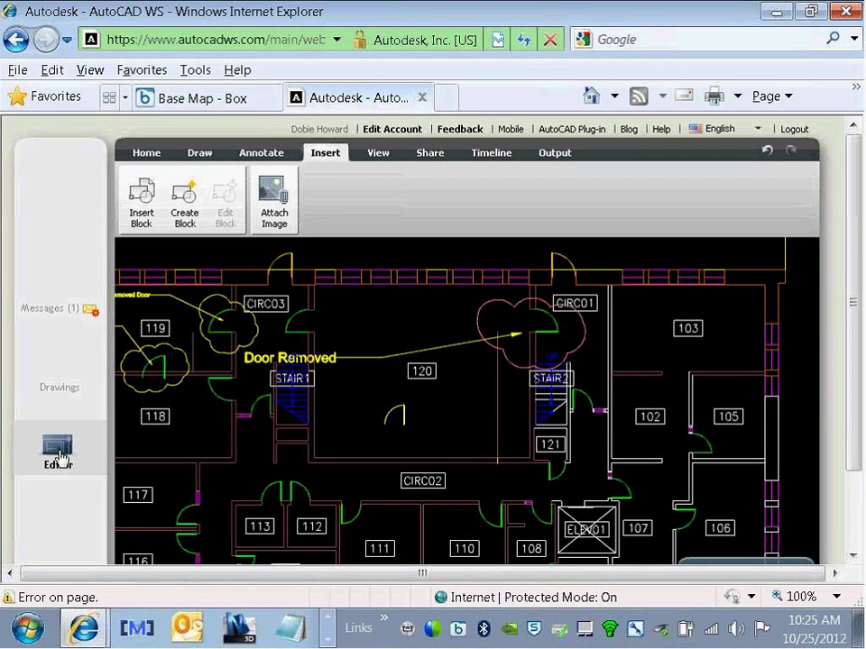
# Step: Review the drawing's available layouts from the View tab
pyautogui.click(378, 153)
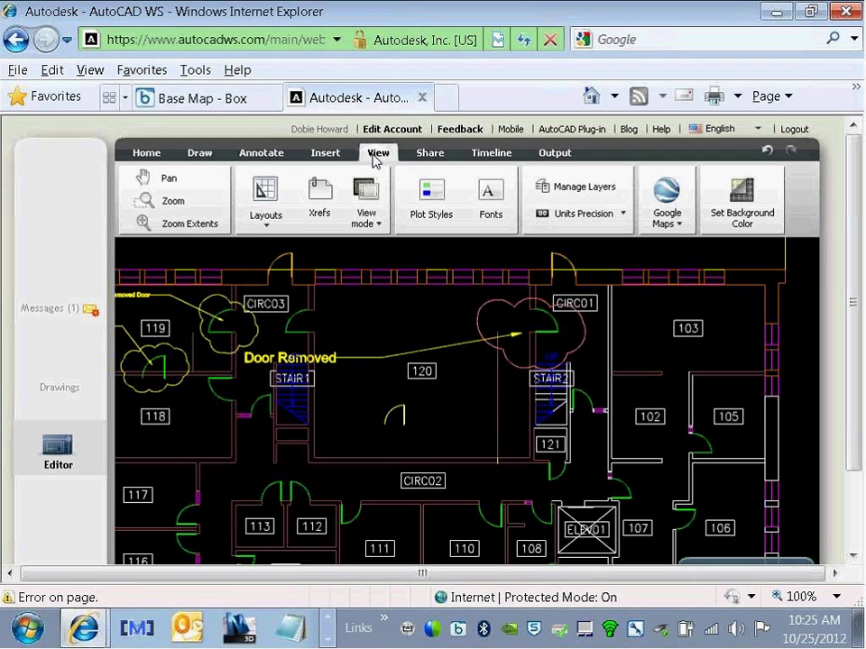
pyautogui.click(271, 223)
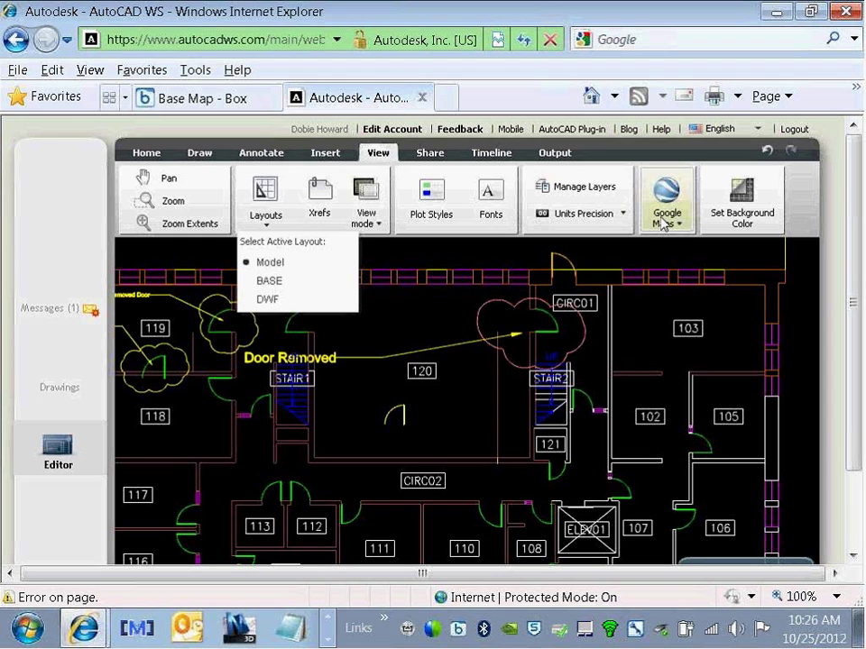
pyautogui.click(667, 223)
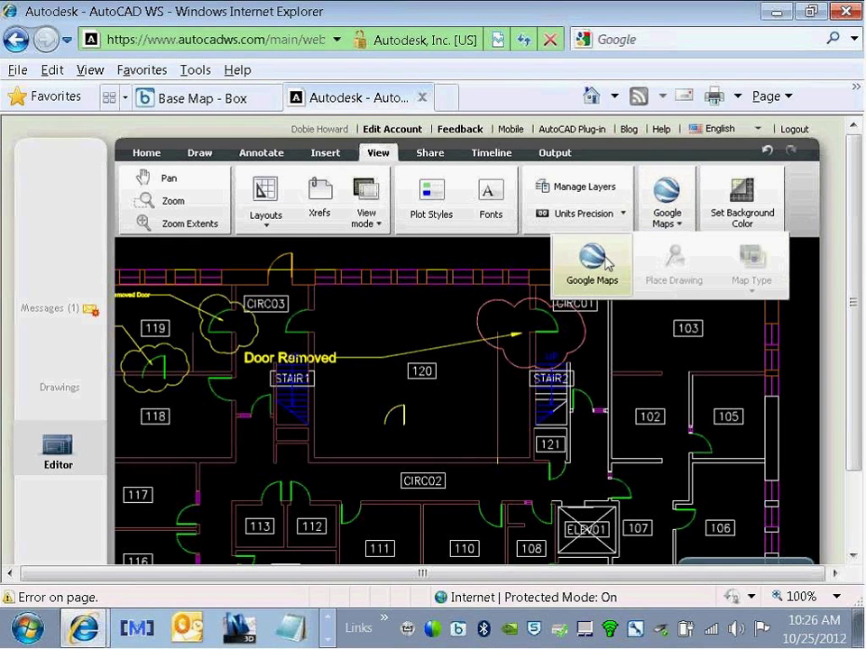
# Step: Turn on the Google Maps satellite underlay, zoom out to preview, then turn it off
pyautogui.click(573, 273)
pyautogui.scroll(-3, 494, 344)
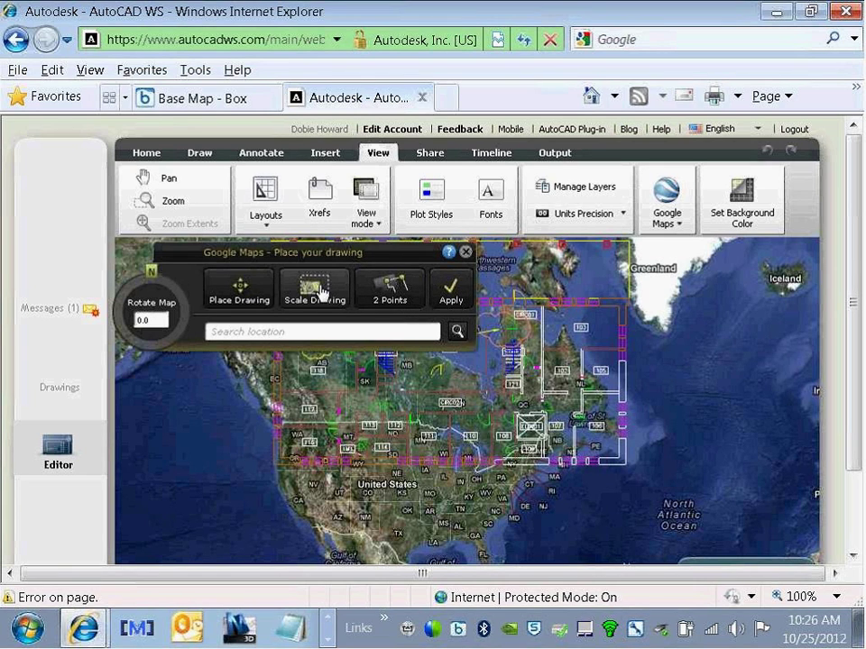
pyautogui.click(465, 254)
pyautogui.click(667, 208)
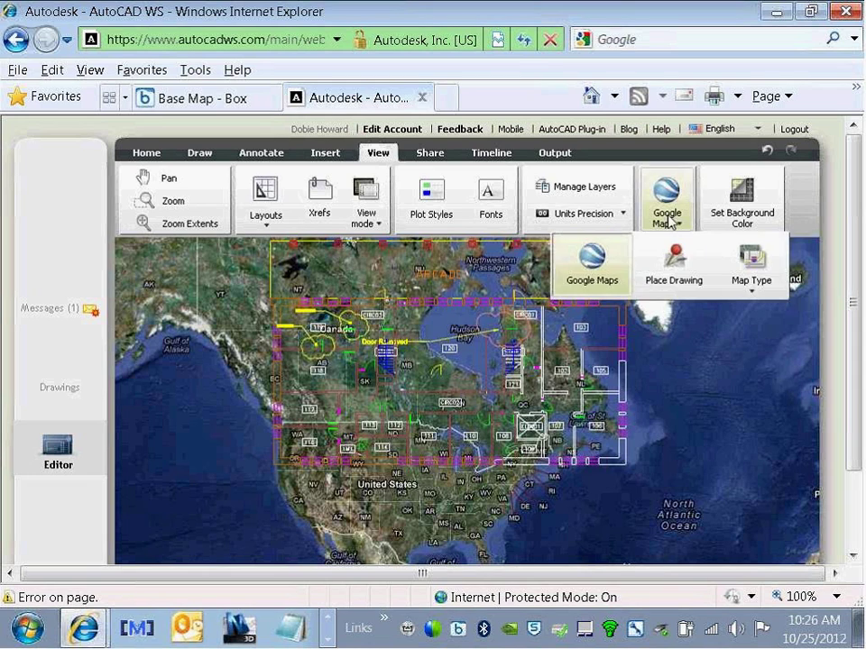
pyautogui.click(592, 273)
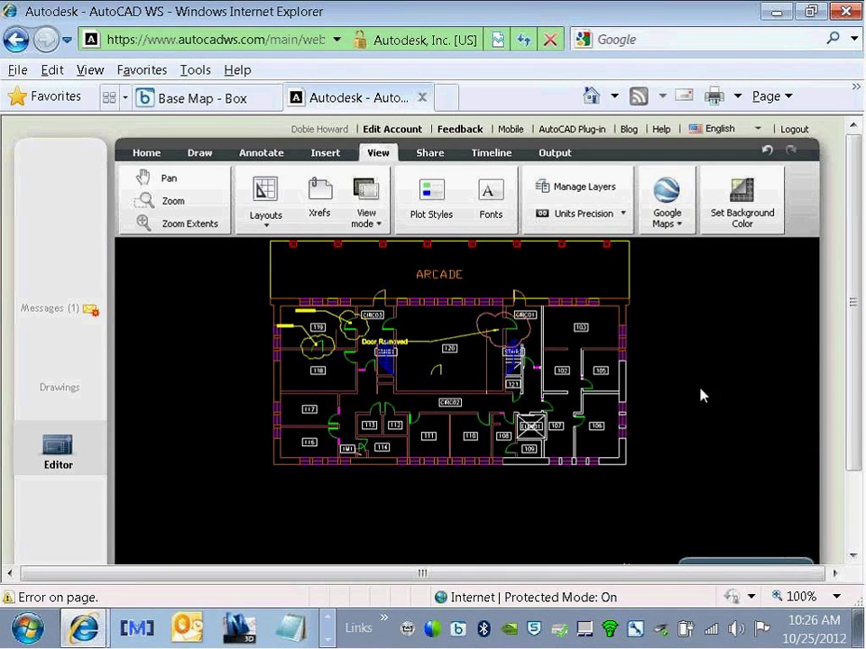
# Step: Set the model space background colour to white (RGB 255, 255, 255)
pyautogui.click(736, 213)
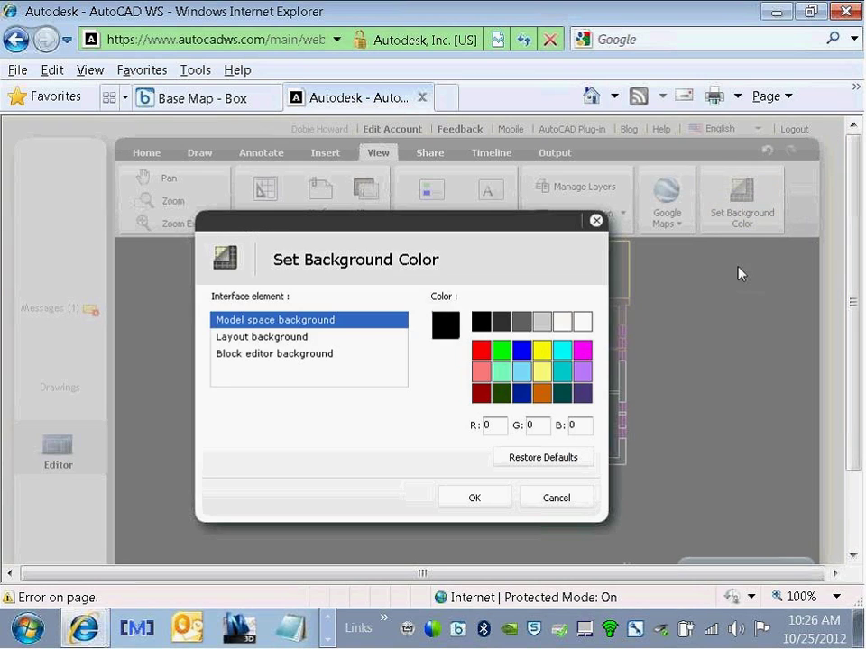
pyautogui.click(582, 322)
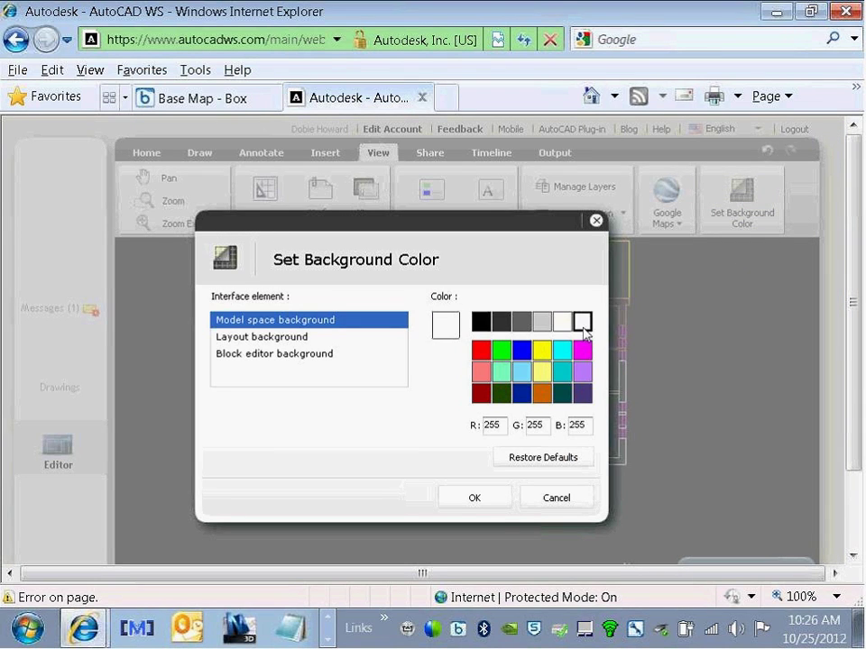
pyautogui.click(485, 503)
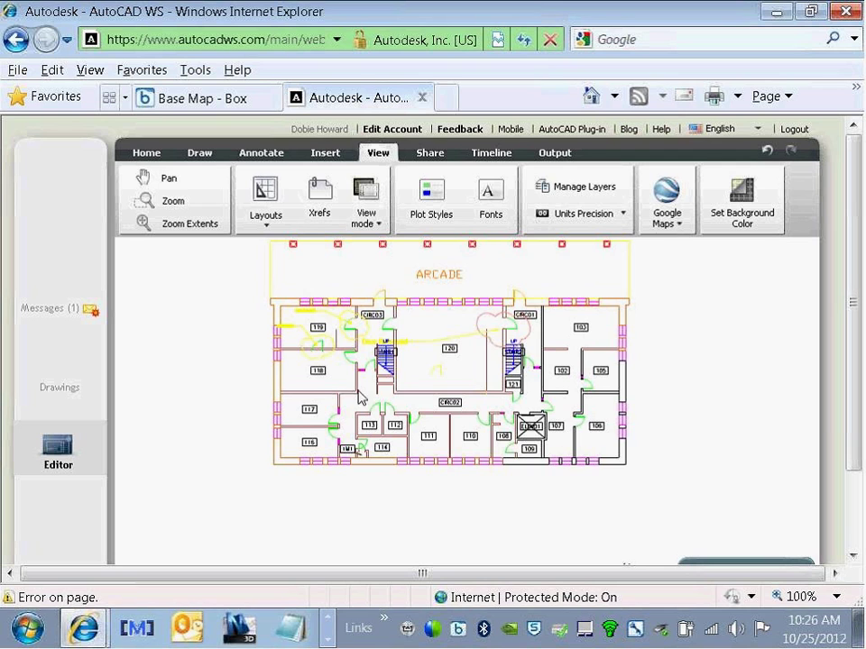
pyautogui.click(578, 187)
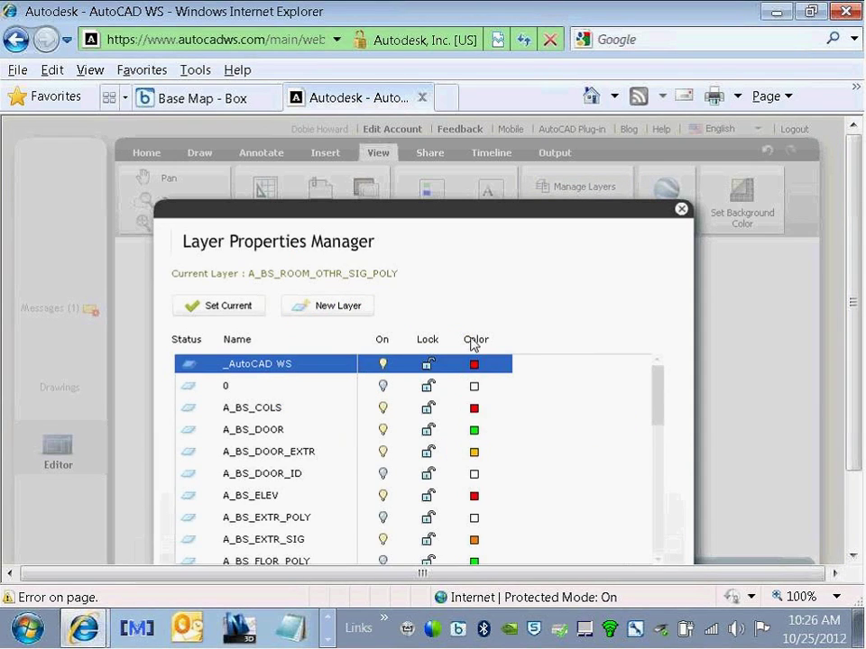
pyautogui.scroll(-1, 355, 260)
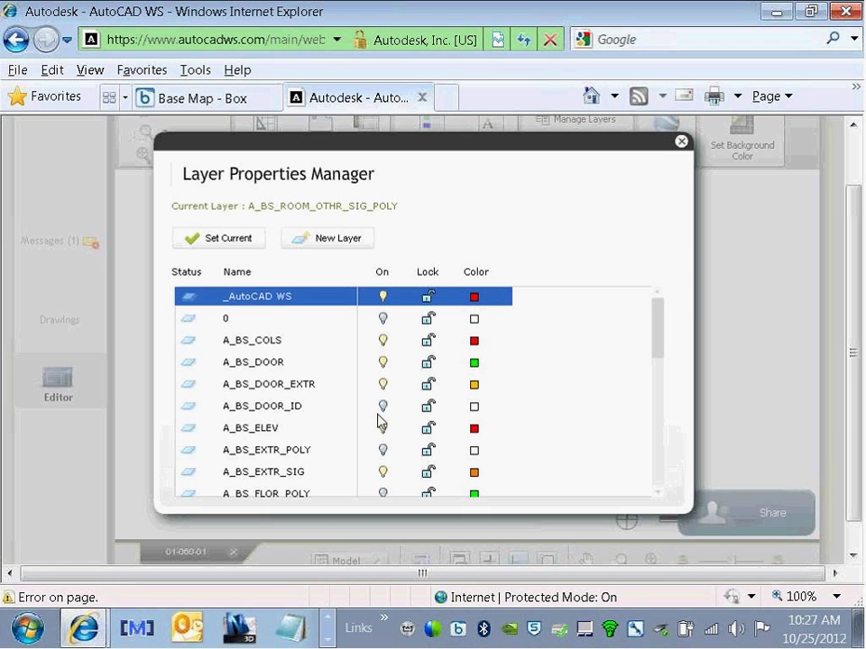
pyautogui.click(382, 364)
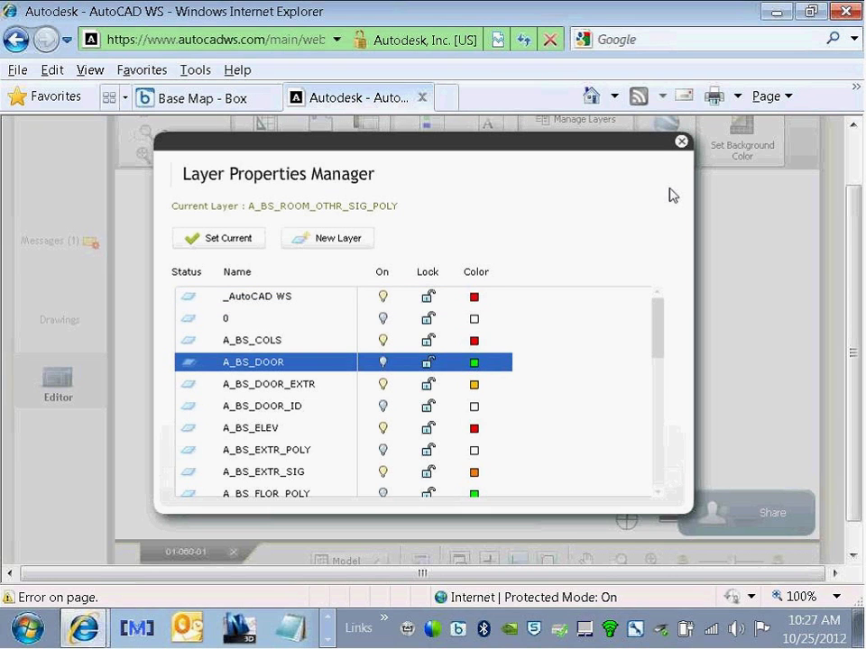
pyautogui.click(681, 142)
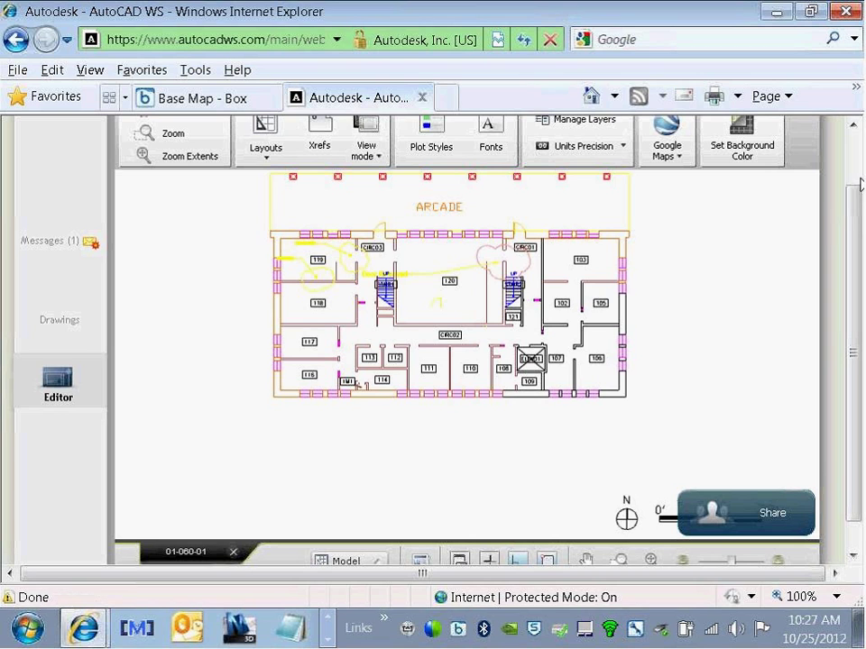
pyautogui.moveTo(852, 194); pyautogui.dragTo(861, 154)
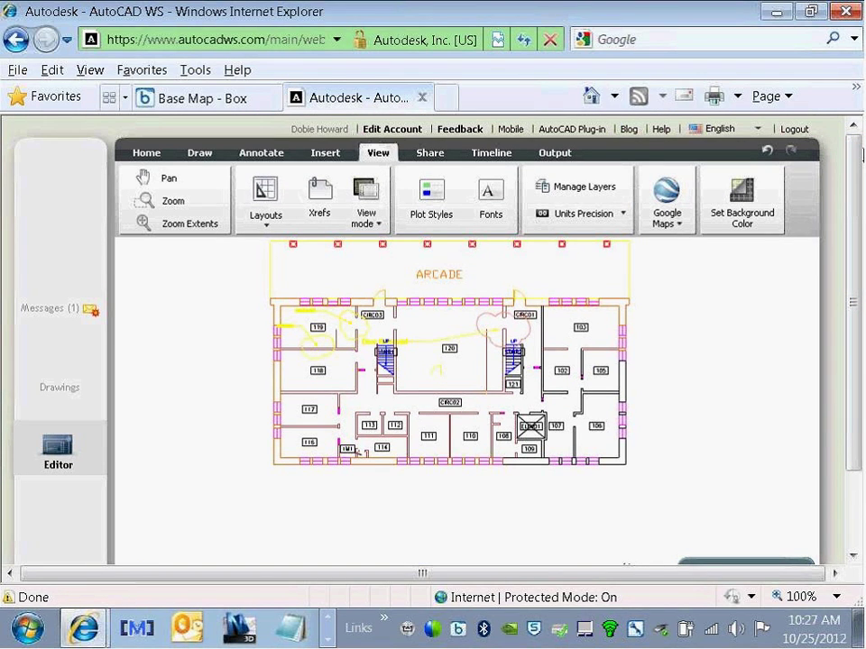
# Step: Switch to the later Jul 30 version on the Timeline, inspect the other versions, then return to Drawings
pyautogui.click(488, 158)
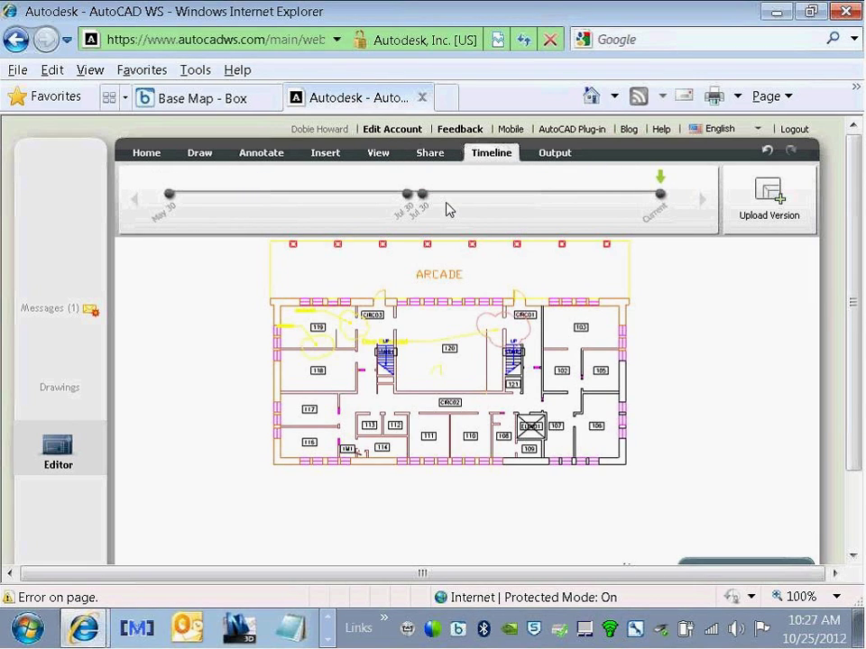
pyautogui.moveTo(425, 202)
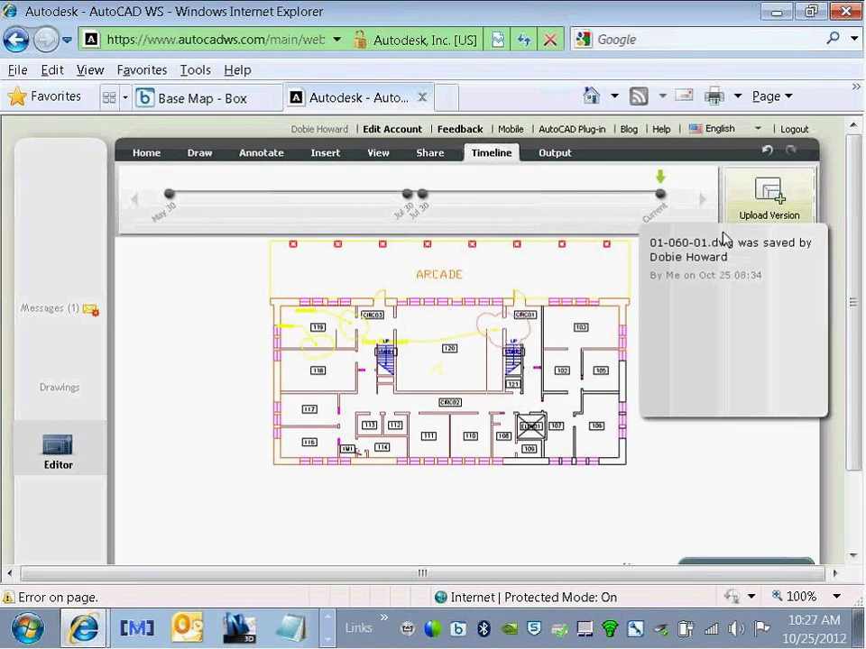
pyautogui.click(422, 194)
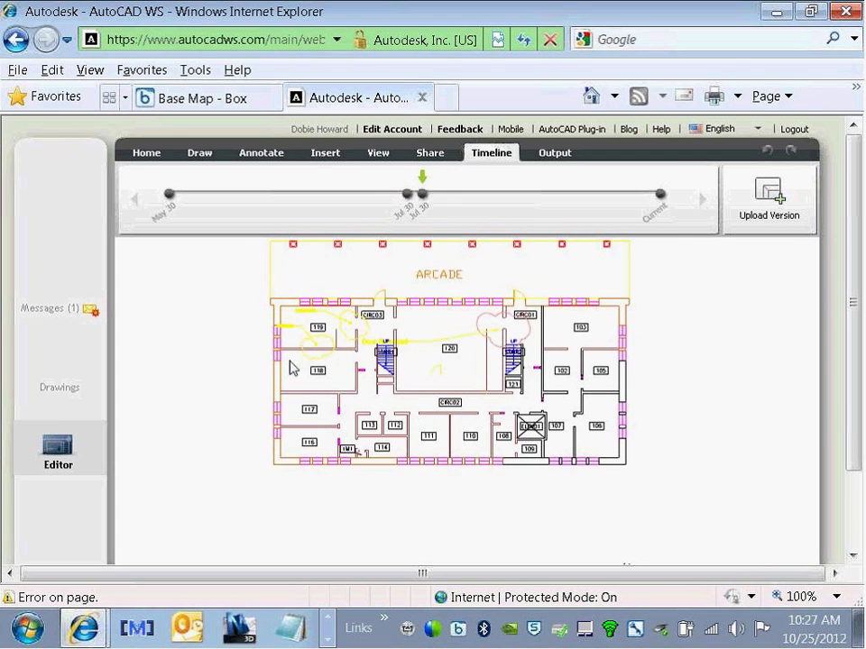
pyautogui.moveTo(406, 197)
pyautogui.moveTo(661, 196)
pyautogui.scroll(-2, 823, 289)
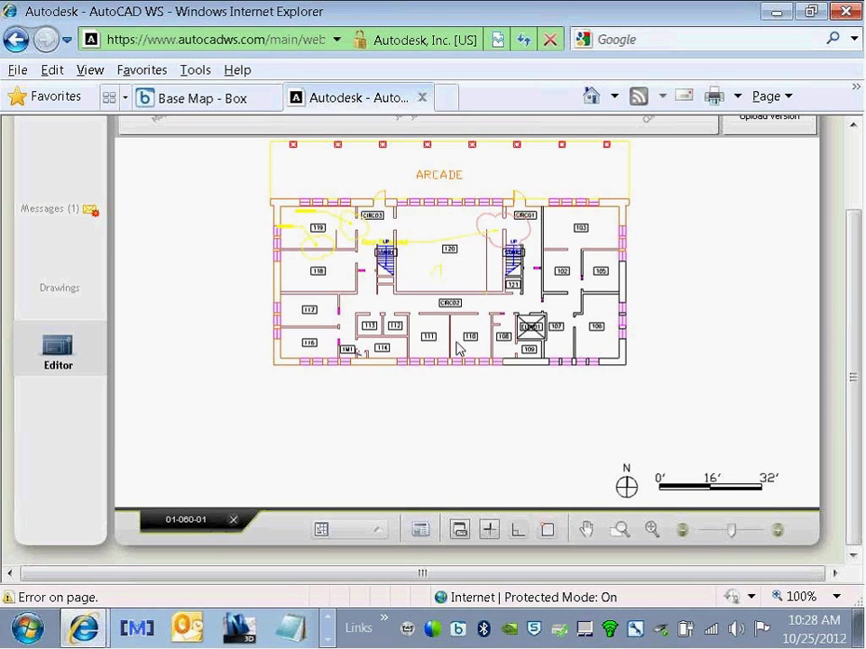
pyautogui.scroll(2, 345, 262)
pyautogui.click(59, 394)
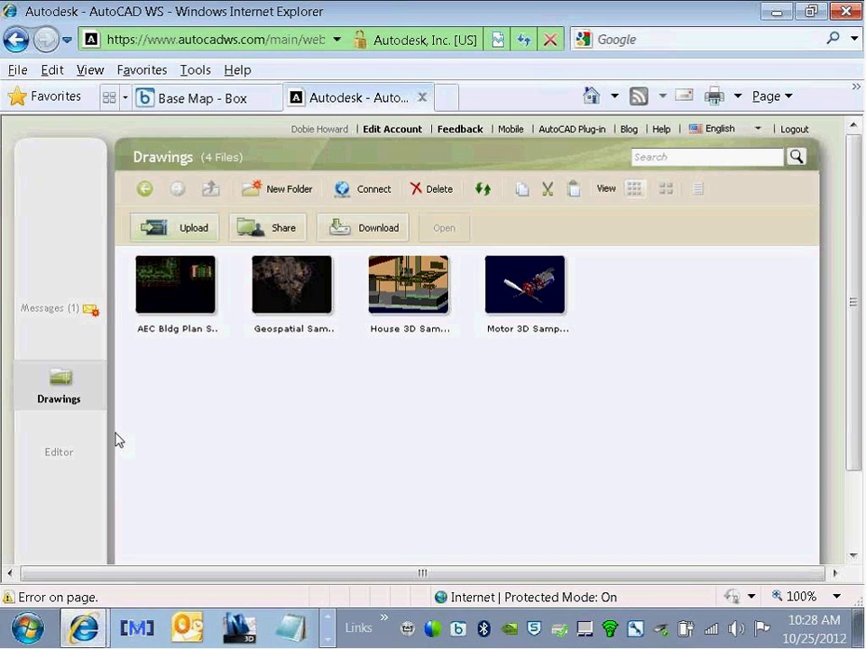
# Step: Minimize the browser, review AirServer's General settings from the tray icon, then close the settings window
pyautogui.click(773, 13)
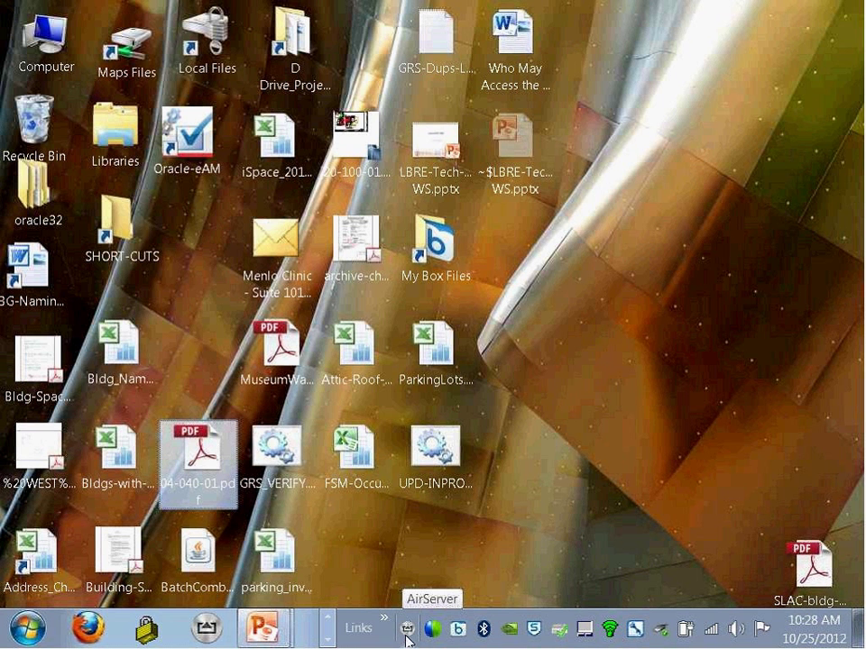
pyautogui.rightClick(408, 631)
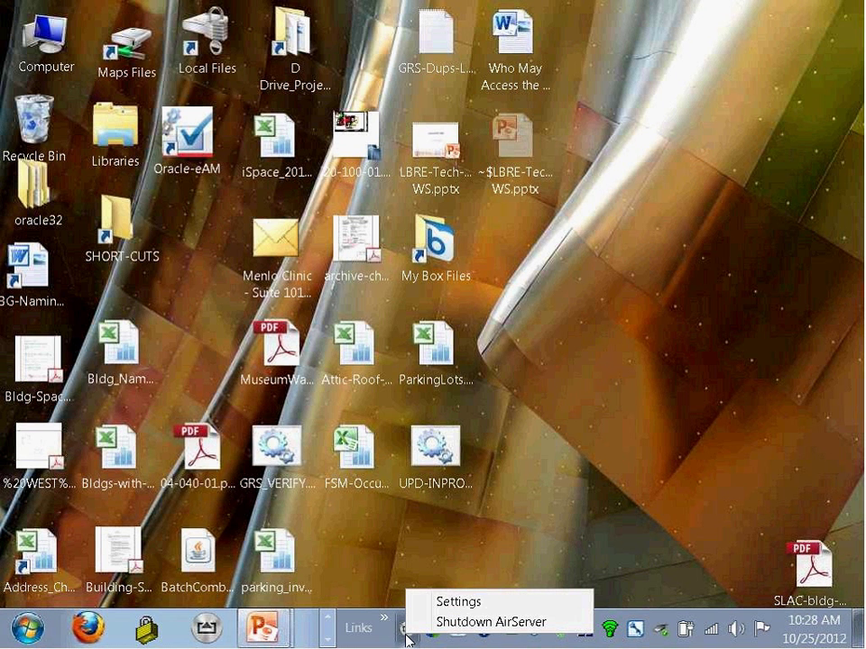
pyautogui.click(459, 601)
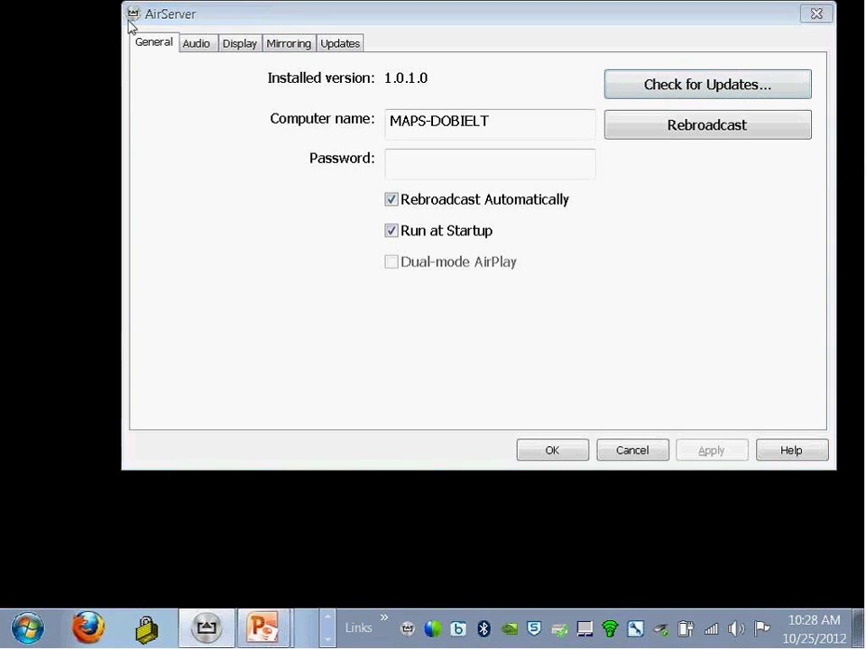
pyautogui.click(133, 15)
pyautogui.click(129, 78)
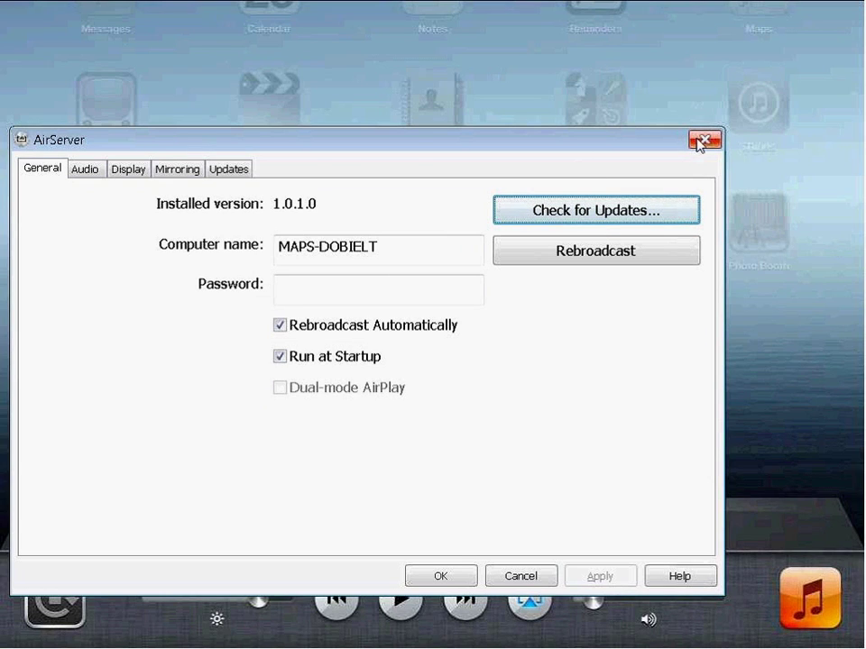
pyautogui.click(427, 579)
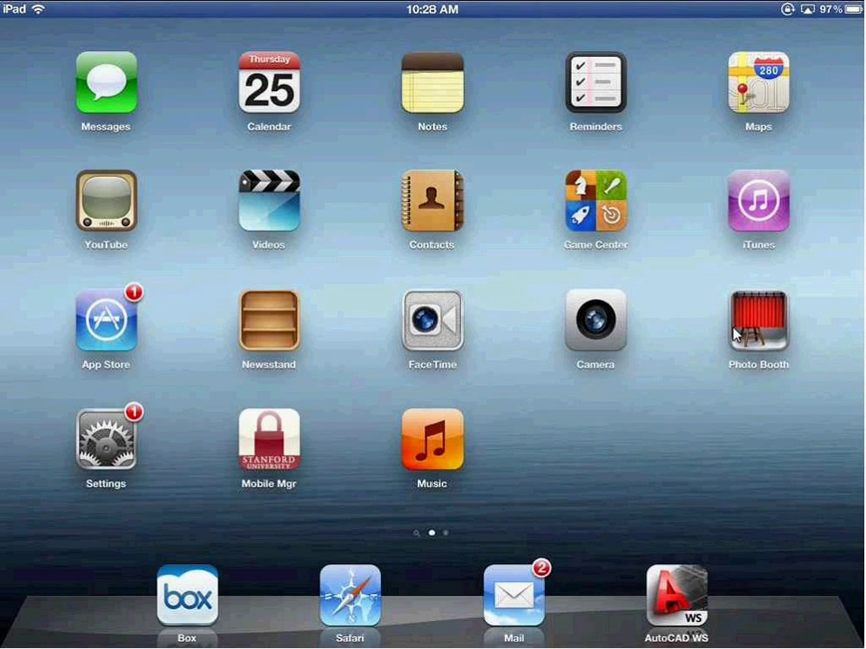
# Step: Take the AirServer iPad mirror out of full screen, move it left and maximize it
pyautogui.doubleClick(576, 338)
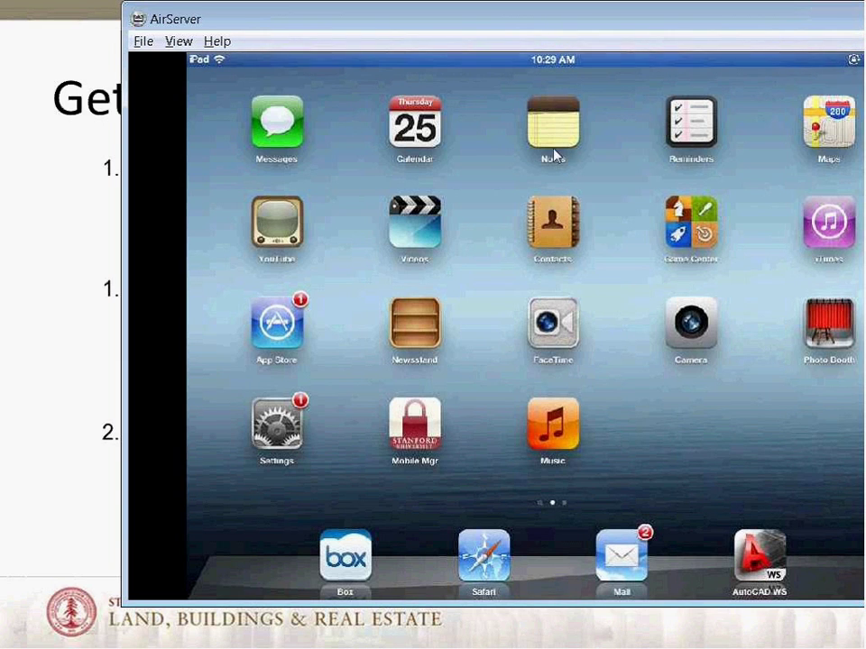
pyautogui.moveTo(288, 18); pyautogui.dragTo(208, 49)
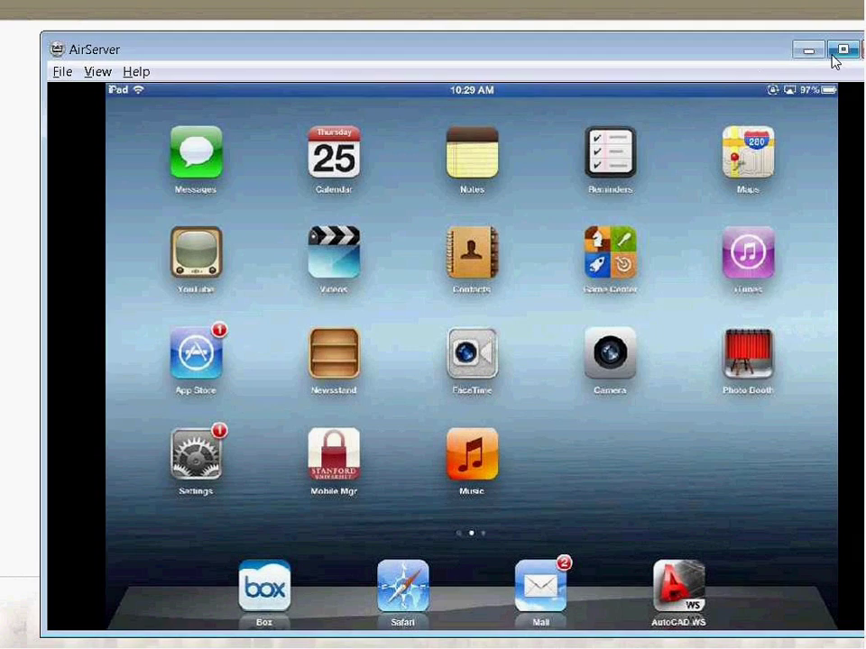
pyautogui.click(833, 53)
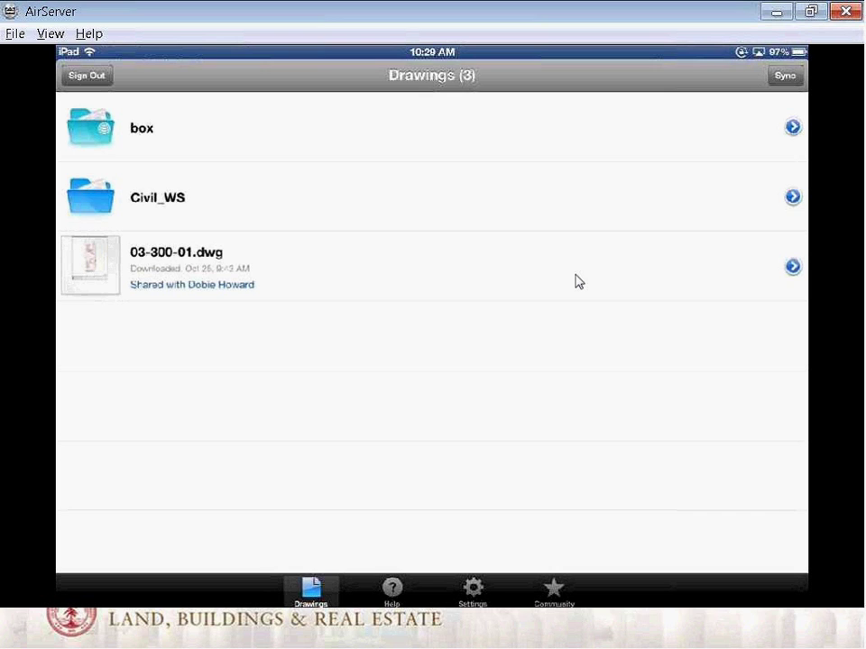
# Step: Open 03-300-01.dwg from the iPad Drawings list and zoom out on the plan
pyautogui.click(578, 282)
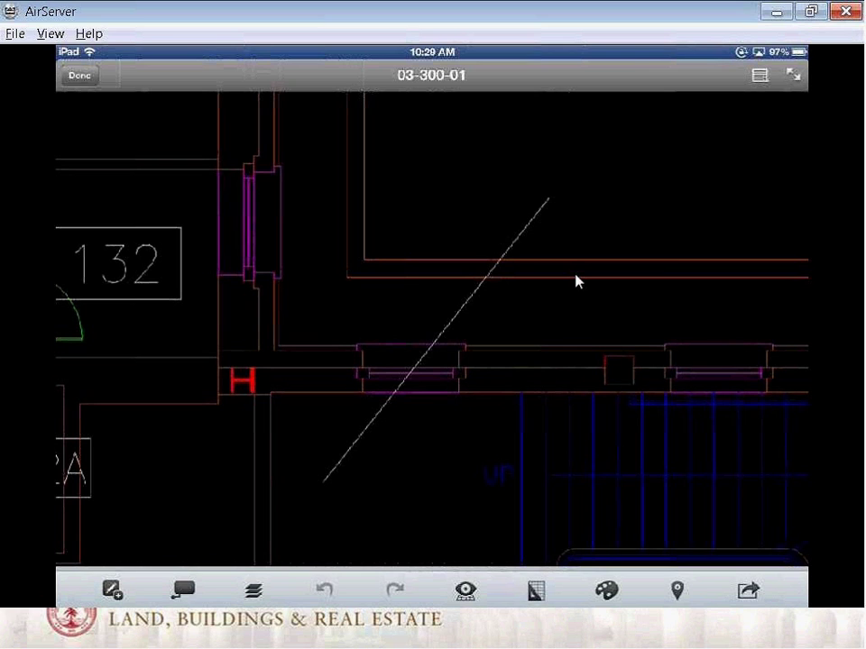
pyautogui.scroll(-3, 577, 281)
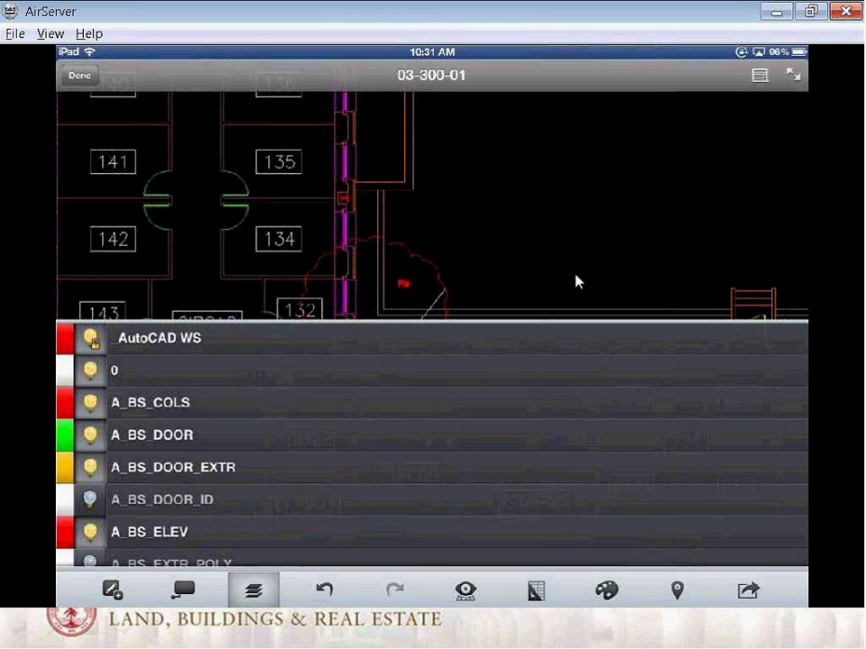
# Step: Switch the A_BS_COLS and A_BS_DOOR layers off and back on
pyautogui.click(91, 402)
pyautogui.click(90, 402)
pyautogui.click(90, 434)
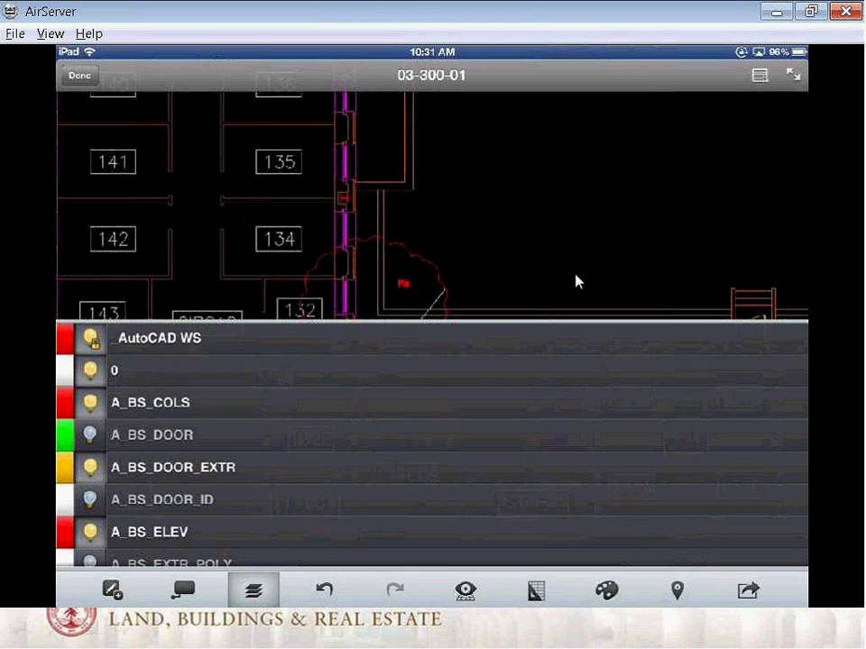
pyautogui.click(90, 435)
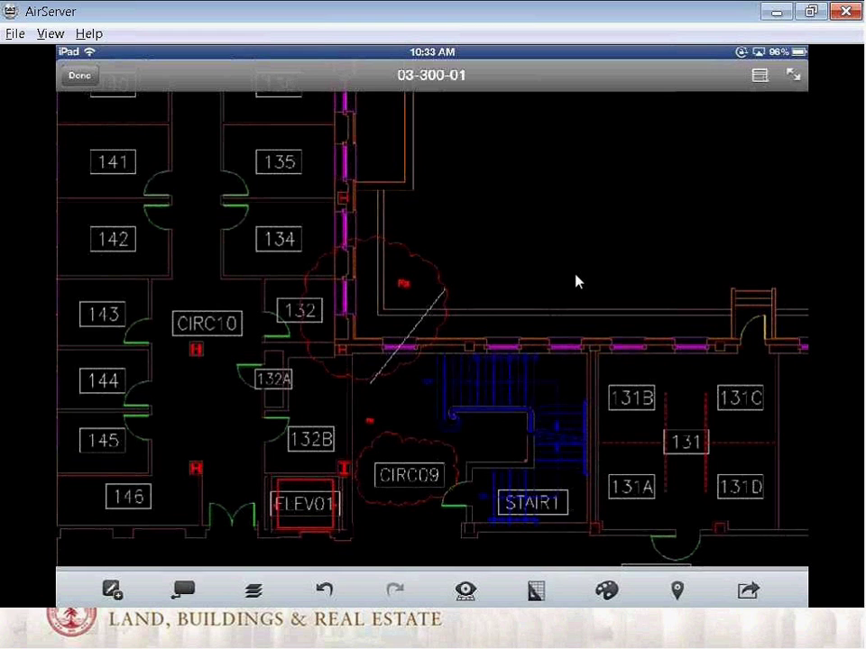
# Step: Cycle the open windows, show the desktop and launch Microsoft Outlook from the taskbar
pyautogui.hotkey('alt', 'Tab')
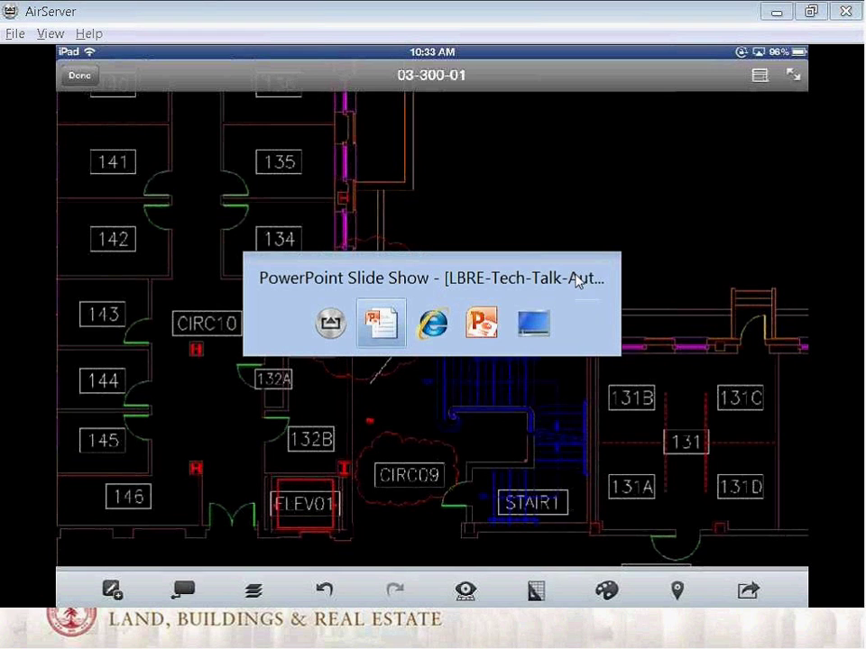
pyautogui.hotkey('alt', 'Tab')
pyautogui.hotkey('alt', 'Tab')
pyautogui.hotkey('alt', 'Tab')
pyautogui.hotkey('alt', 'Tab')
pyautogui.hotkey('alt', 'Tab')
pyautogui.hotkey('alt', 'Tab')
pyautogui.hotkey('alt', 'Tab')
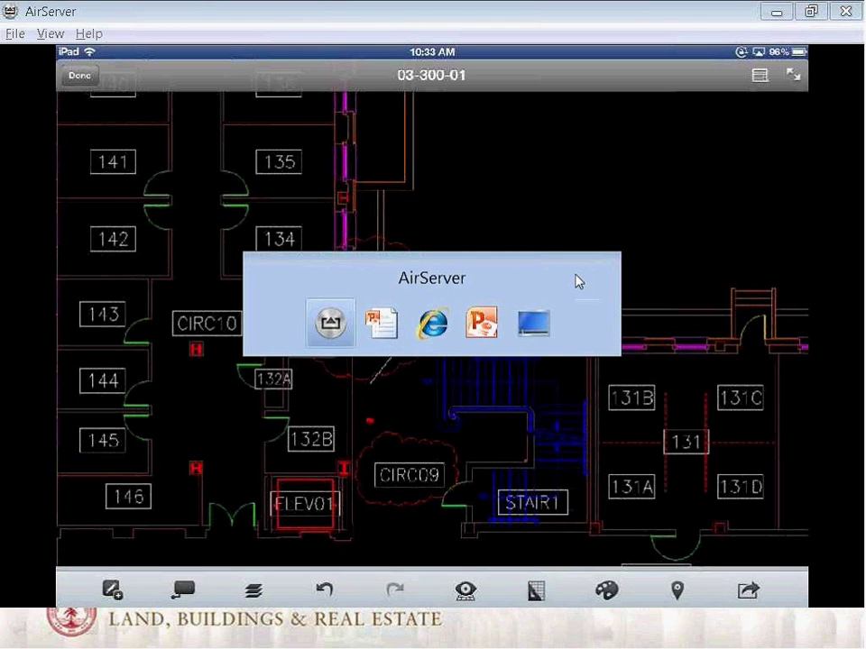
pyautogui.hotkey('alt', 'Tab')
pyautogui.hotkey('alt', 'Tab')
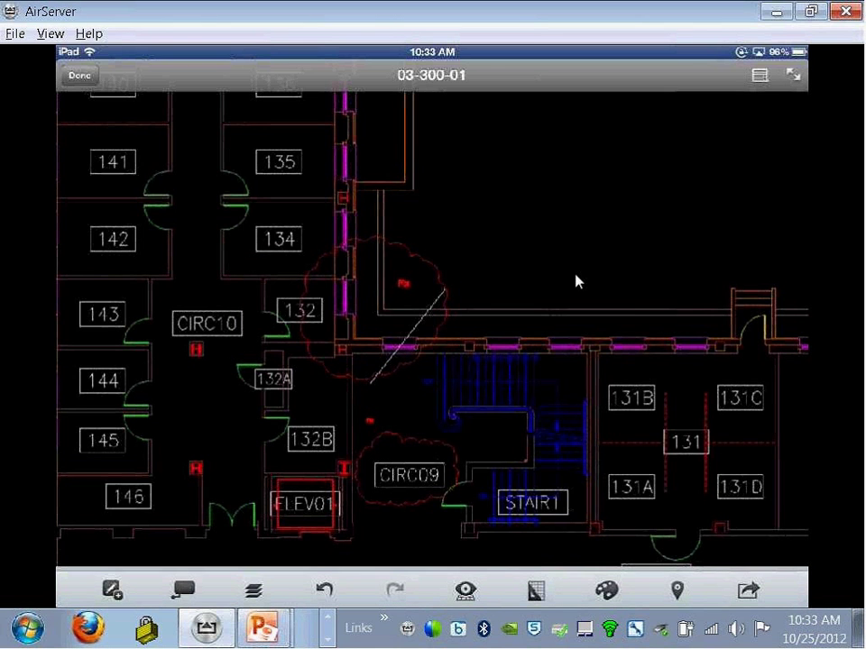
pyautogui.press('super+d')
pyautogui.click(329, 637)
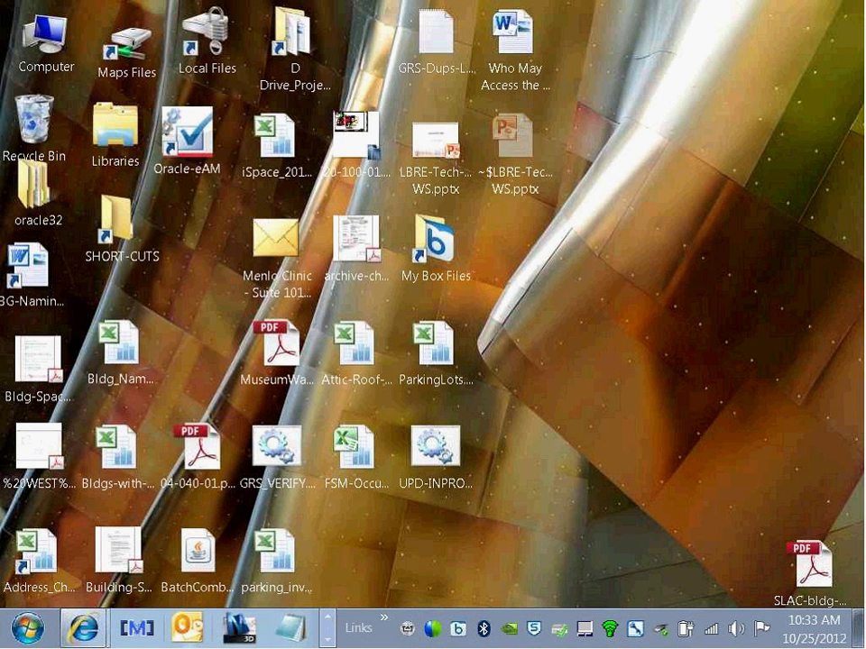
pyautogui.click(190, 631)
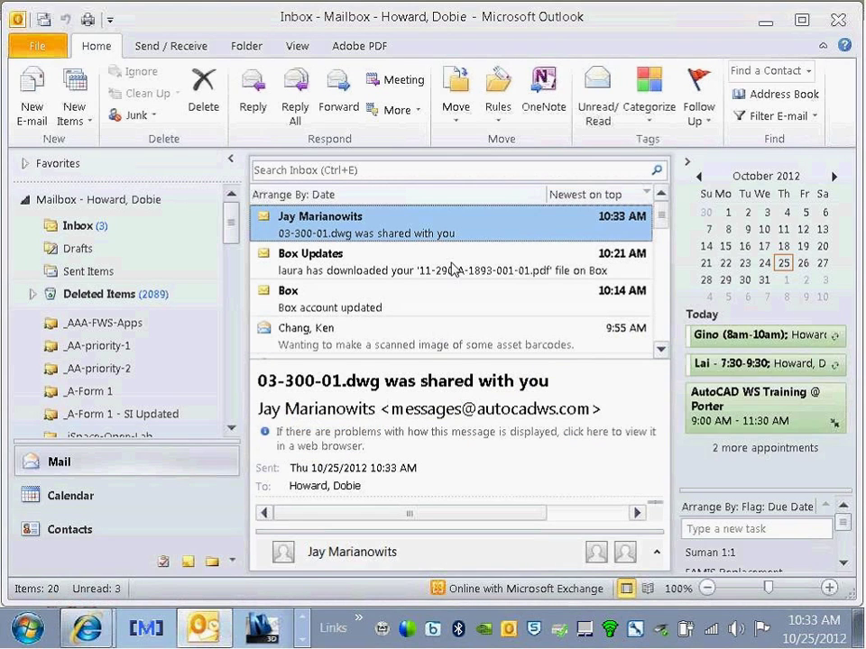
# Step: Open the 03-300-01.dwg share email and follow its View Online link
pyautogui.doubleClick(463, 222)
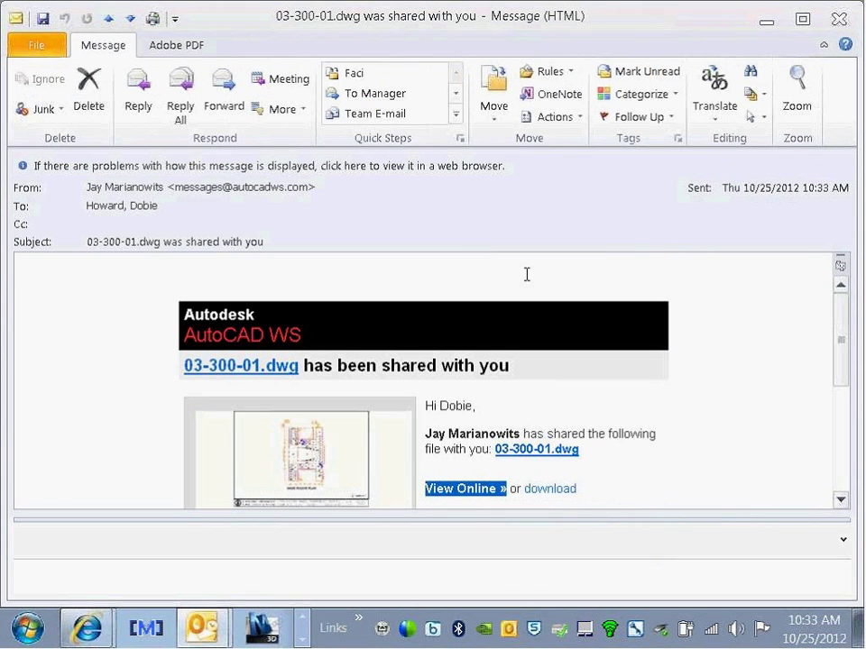
pyautogui.scroll(-2, 740, 371)
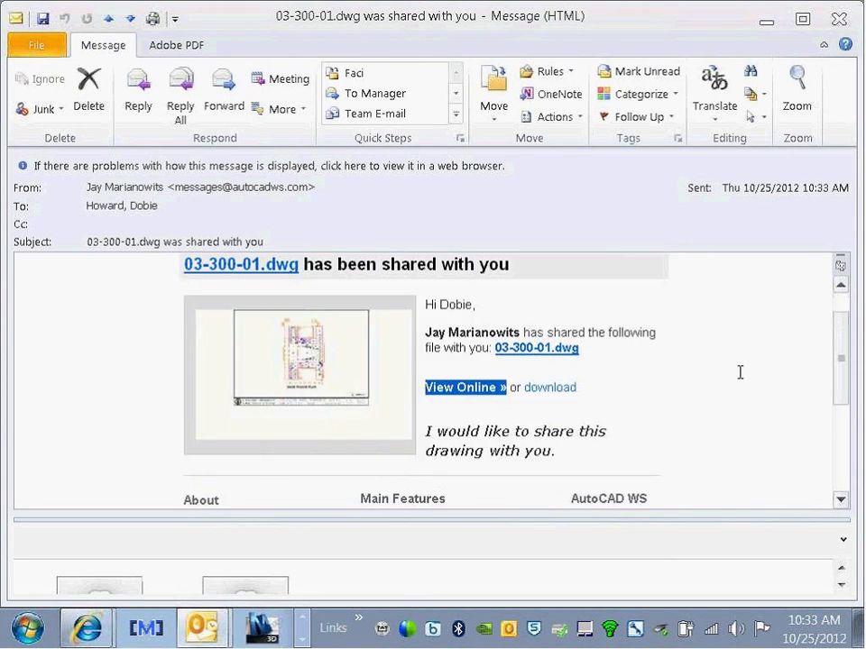
pyautogui.scroll(-2, 615, 394)
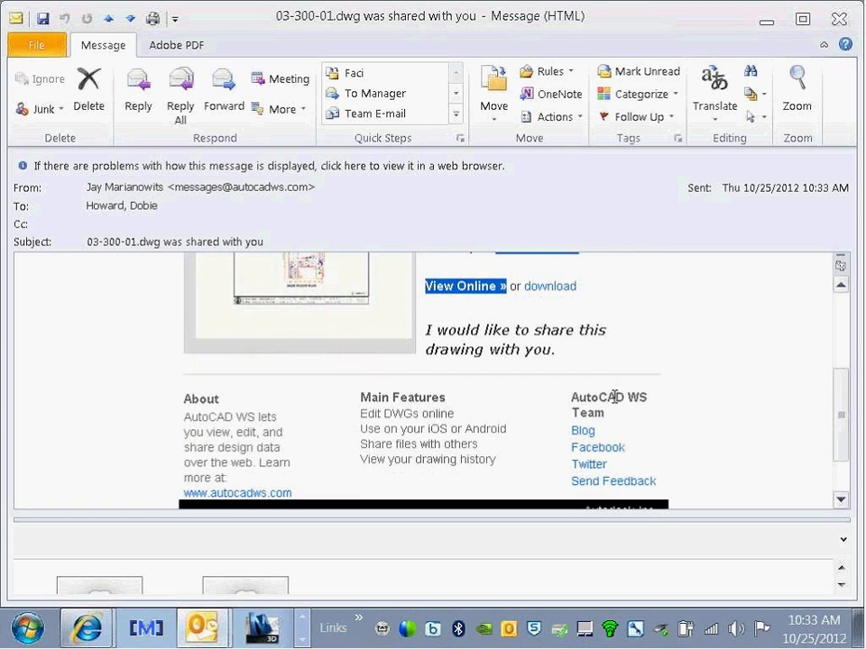
pyautogui.click(463, 287)
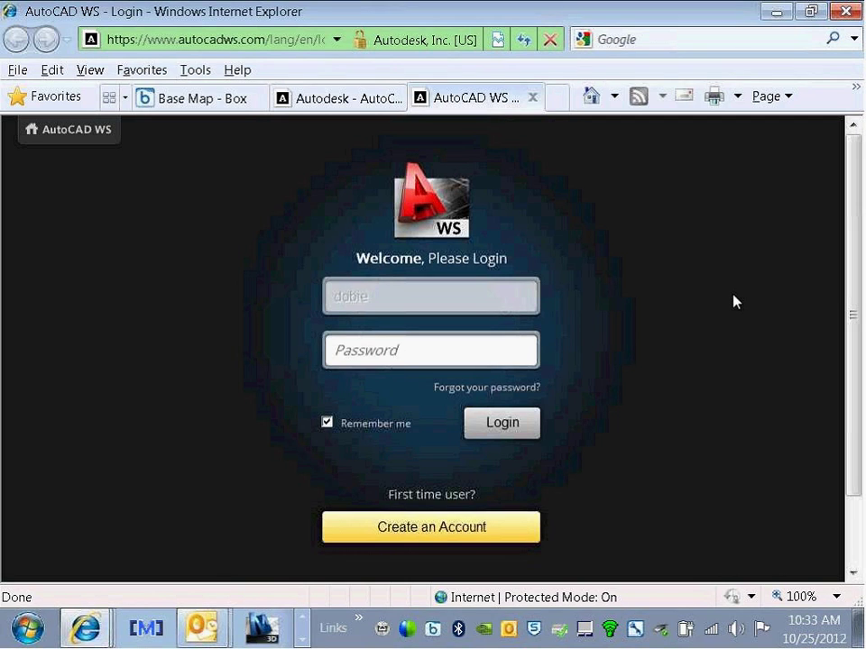
# Step: Log in to AutoCAD WS by entering the account password
pyautogui.click(480, 351)
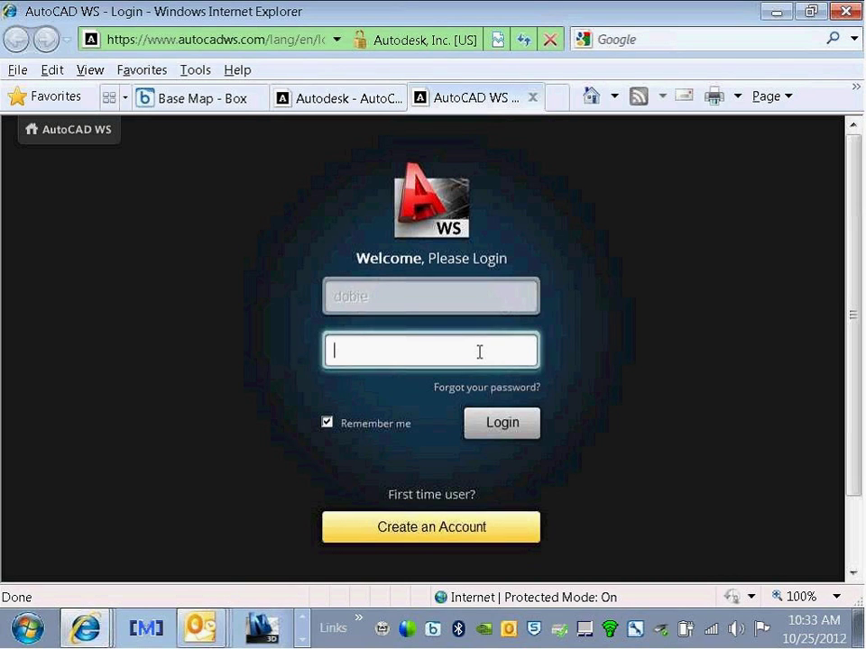
pyautogui.write('*********')
pyautogui.press('Return')
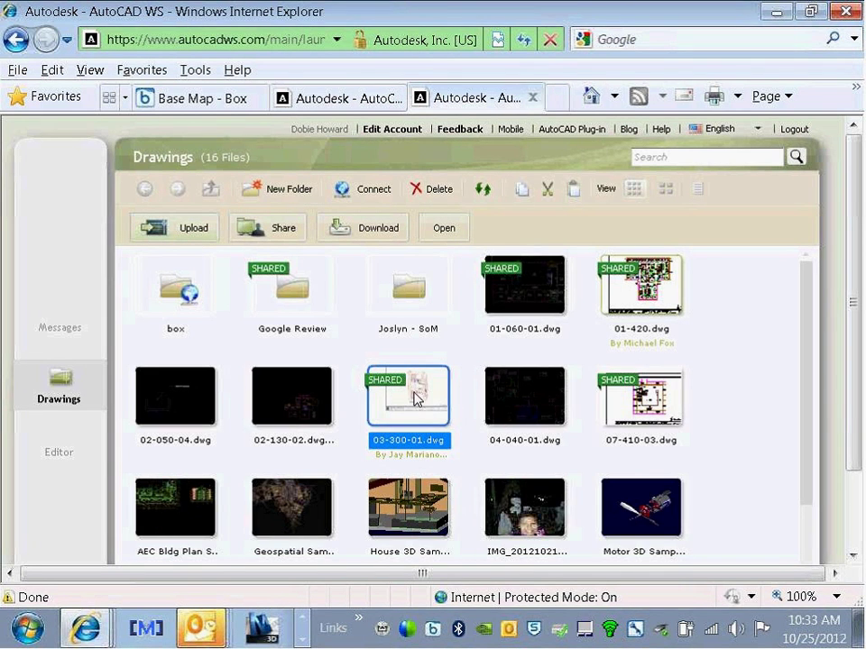
# Step: Open 03-300-01.dwg in the web editor with its toolbar in view
pyautogui.doubleClick(569, 397)
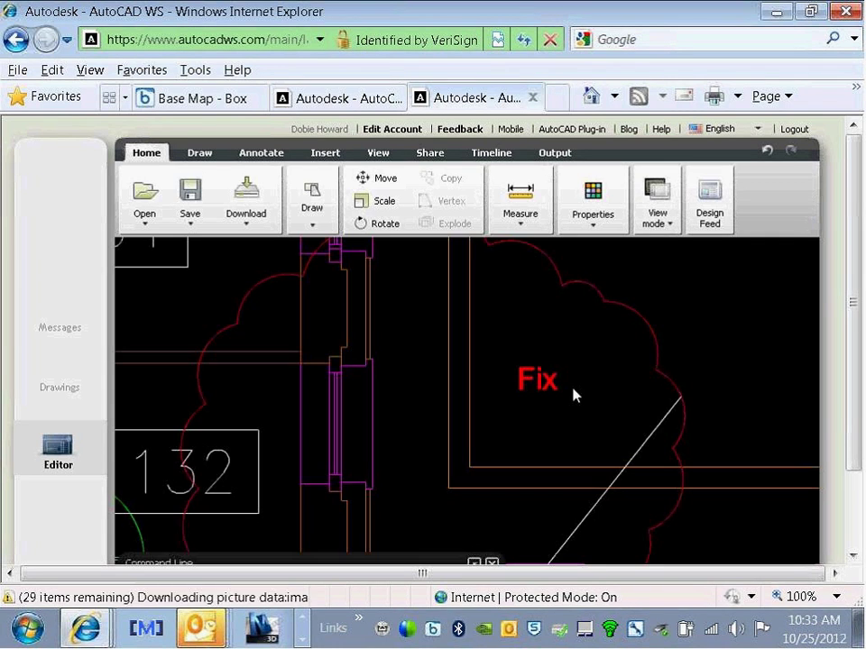
pyautogui.scroll(-1, 559, 394)
pyautogui.scroll(-3, 557, 394)
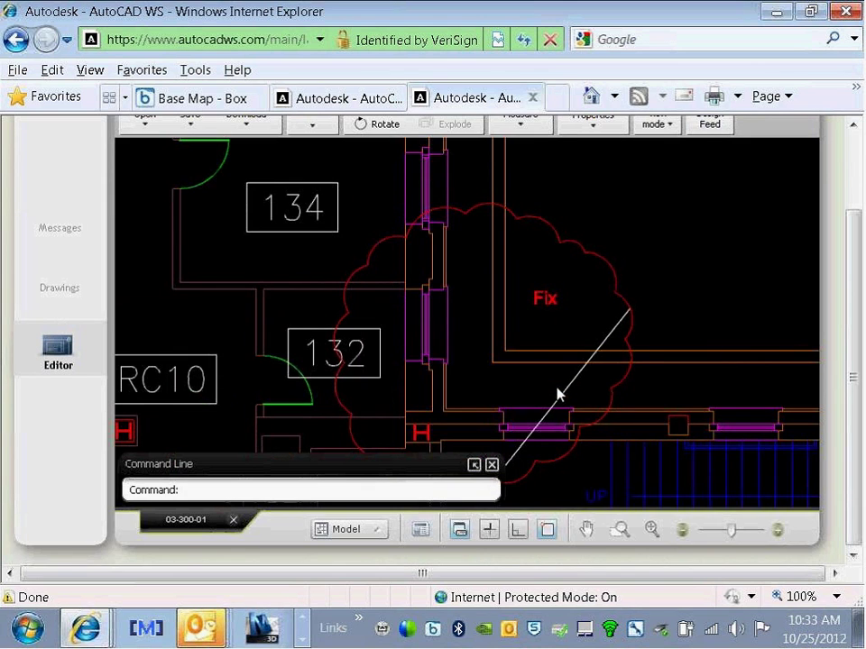
pyautogui.click(855, 166)
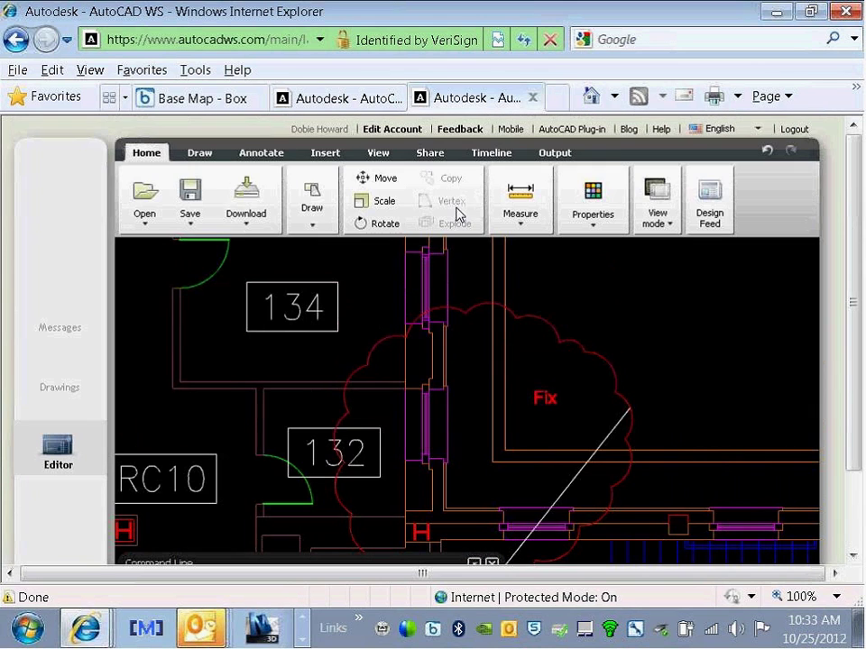
# Step: Add an Annotate text note reading 'HI' above the red Fix revision cloud
pyautogui.click(250, 153)
pyautogui.click(143, 209)
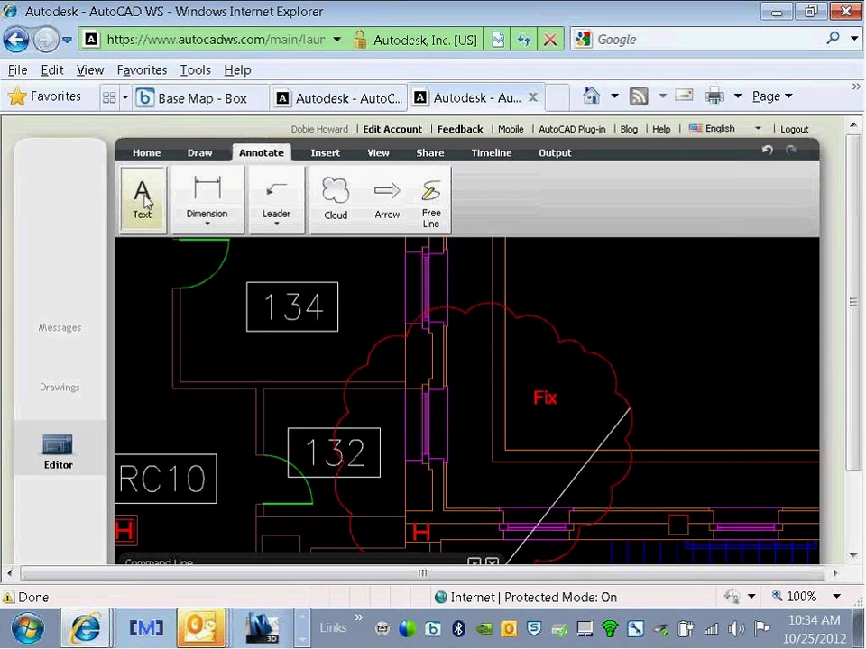
pyautogui.click(556, 280)
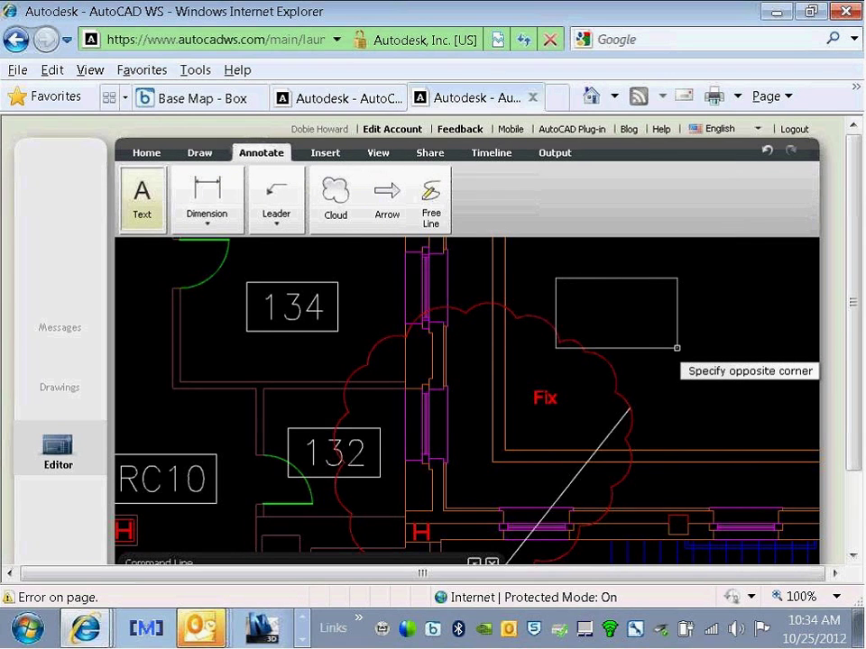
pyautogui.click(677, 348)
pyautogui.write('HI')
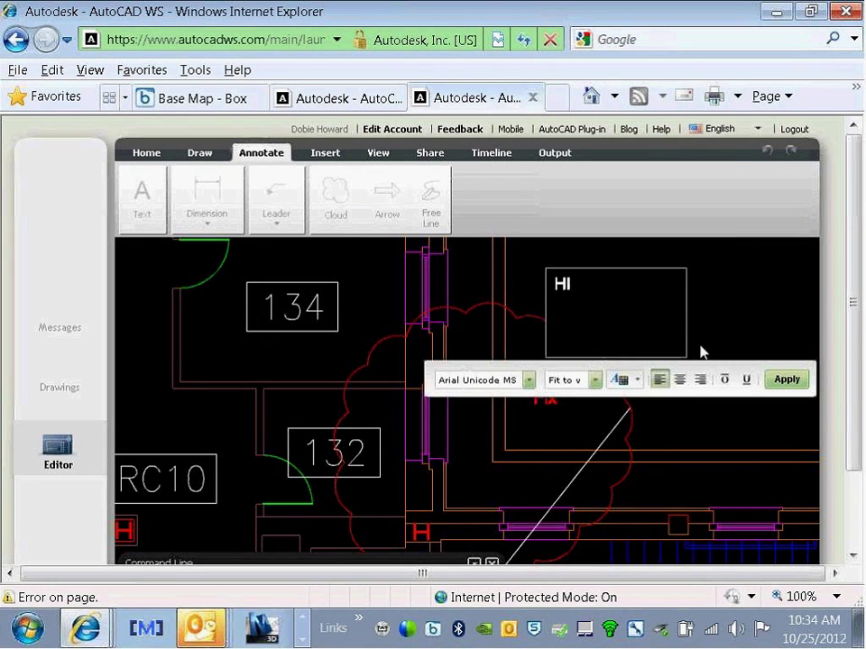
pyautogui.click(776, 380)
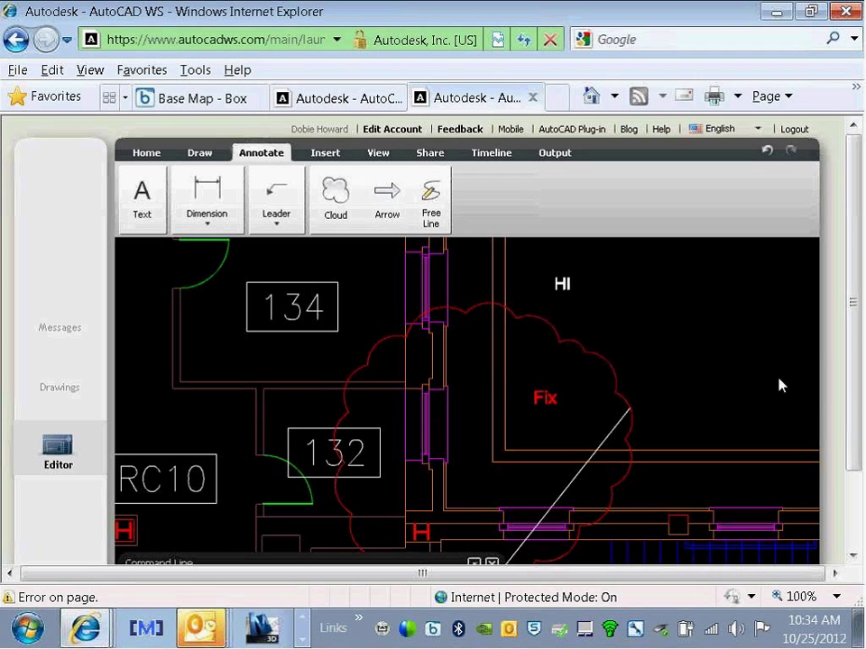
# Step: Bring the AirServer iPad mirror to the front from the taskbar
pyautogui.click(304, 641)
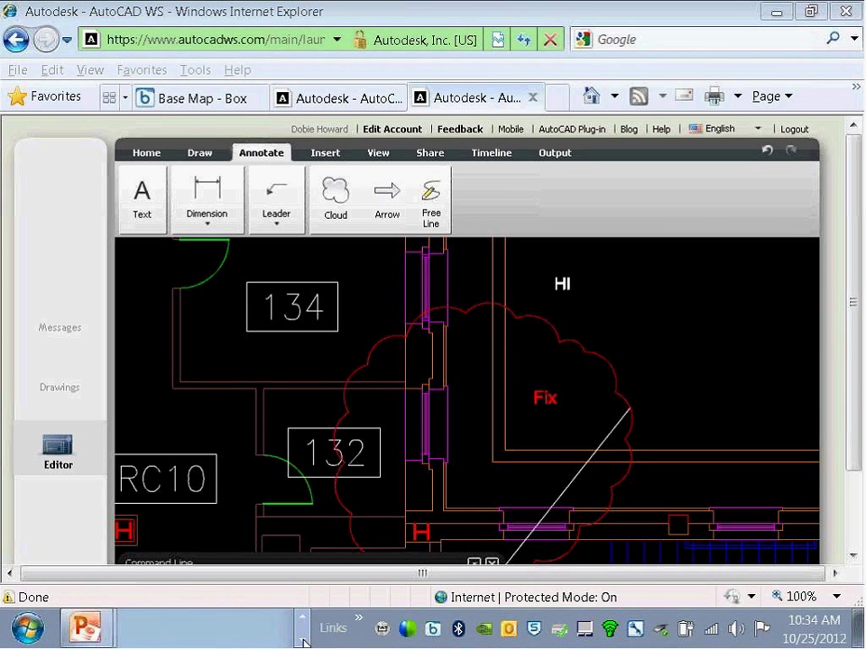
pyautogui.click(303, 619)
pyautogui.click(262, 629)
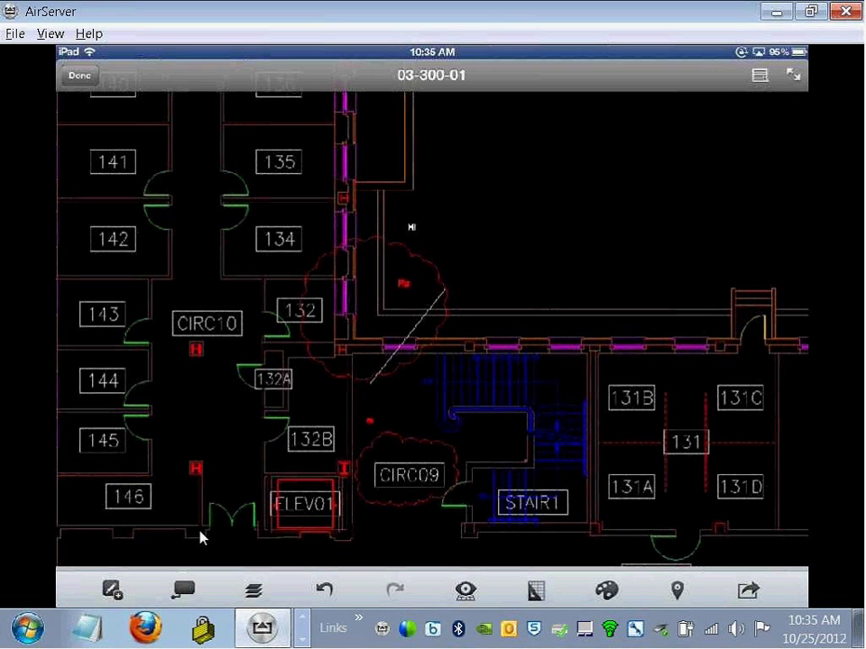
# Step: Delete the red Fix text in the web editor, then return to the iPad mirror
pyautogui.hotkey('alt', 'Tab')
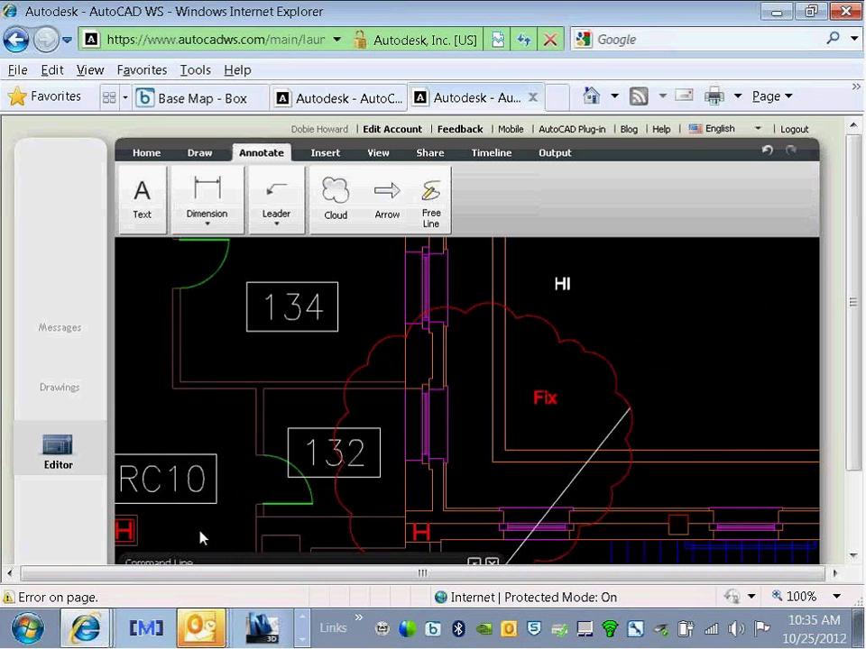
pyautogui.click(551, 335)
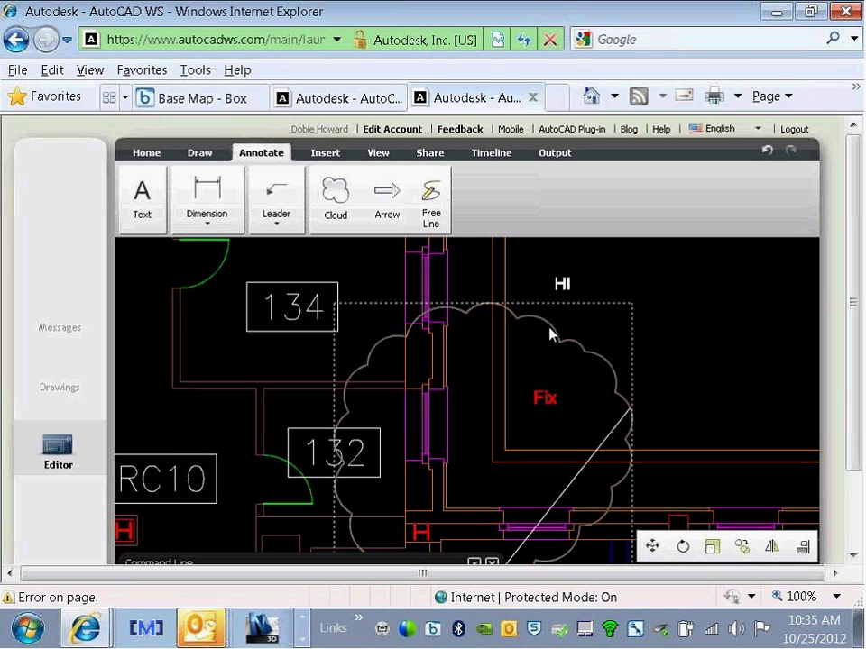
pyautogui.click(551, 363)
pyautogui.click(545, 402)
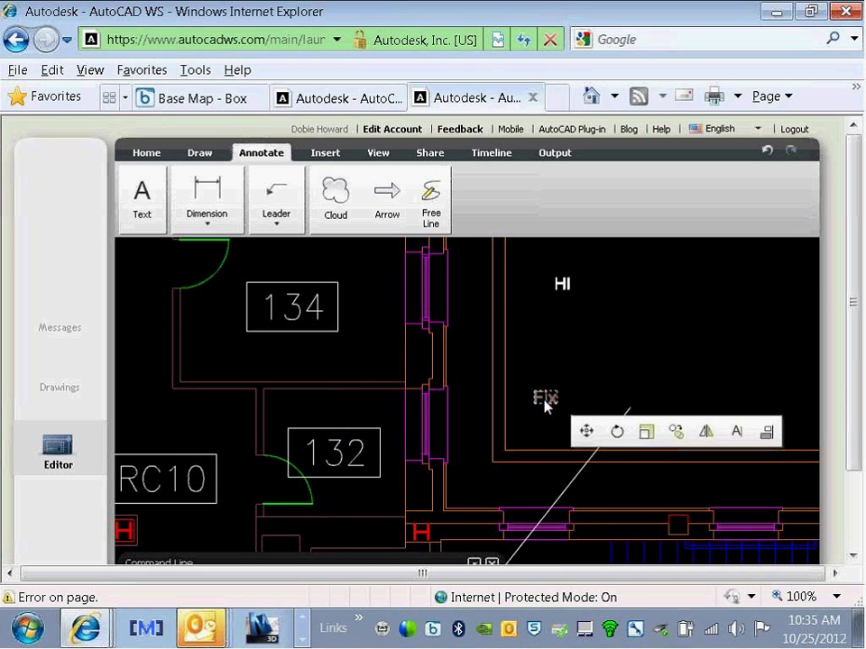
pyautogui.press('Delete')
pyautogui.hotkey('alt', 'Tab')
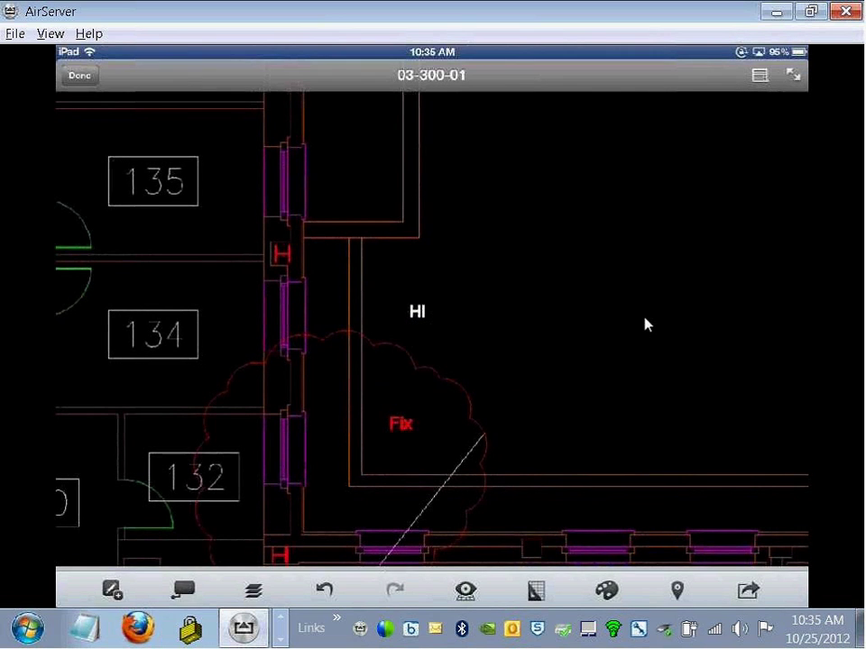
# Step: In the Outlook inbox, reopen the drawing-shared email, review it and close it
pyautogui.hotkey('alt', 'Tab')
pyautogui.hotkey('alt', 'Tab')
pyautogui.hotkey('alt', 'Tab')
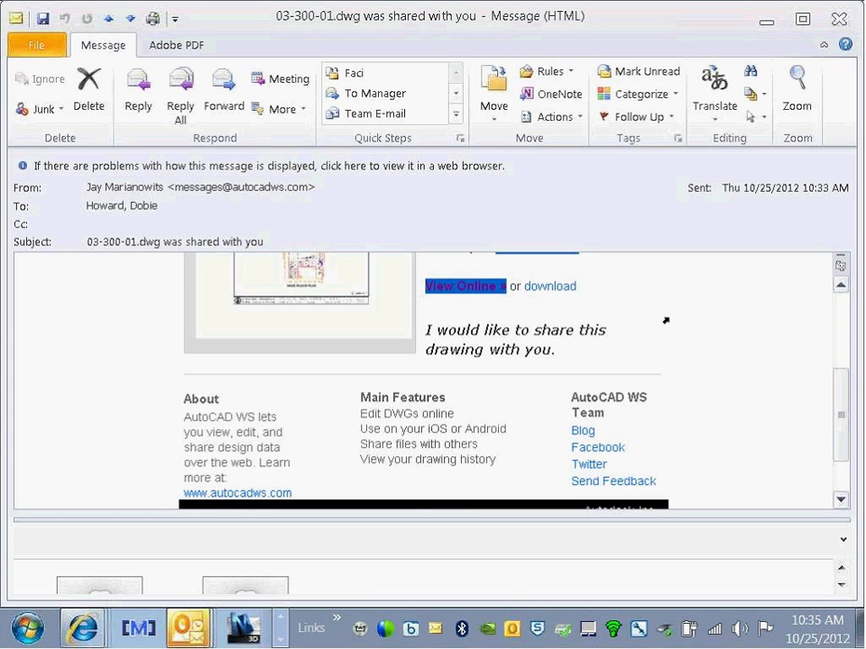
pyautogui.scroll(5, 666, 320)
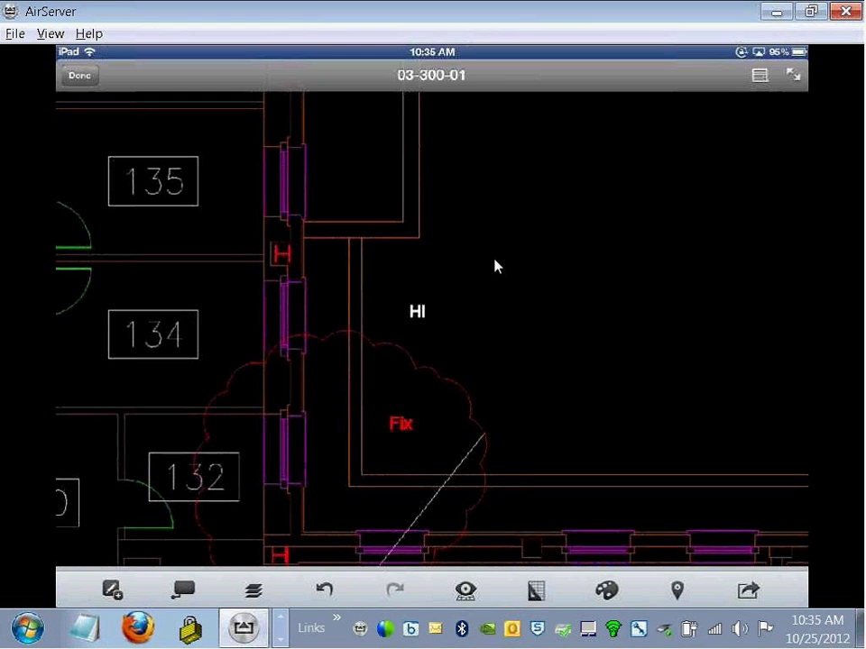
pyautogui.hotkey('alt', 'Tab')
pyautogui.hotkey('alt', 'Tab')
pyautogui.hotkey('alt', 'Tab')
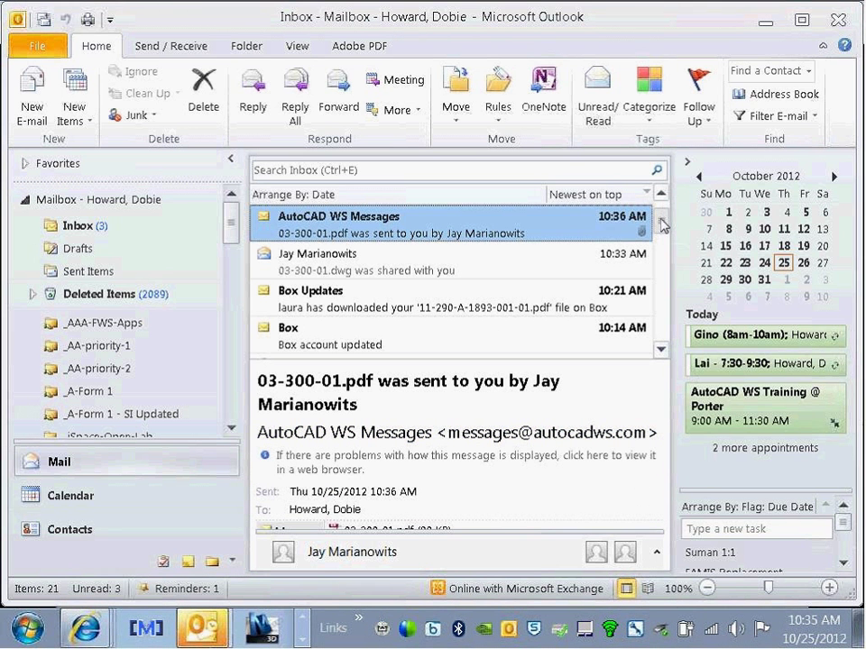
pyautogui.scroll(-1, 663, 225)
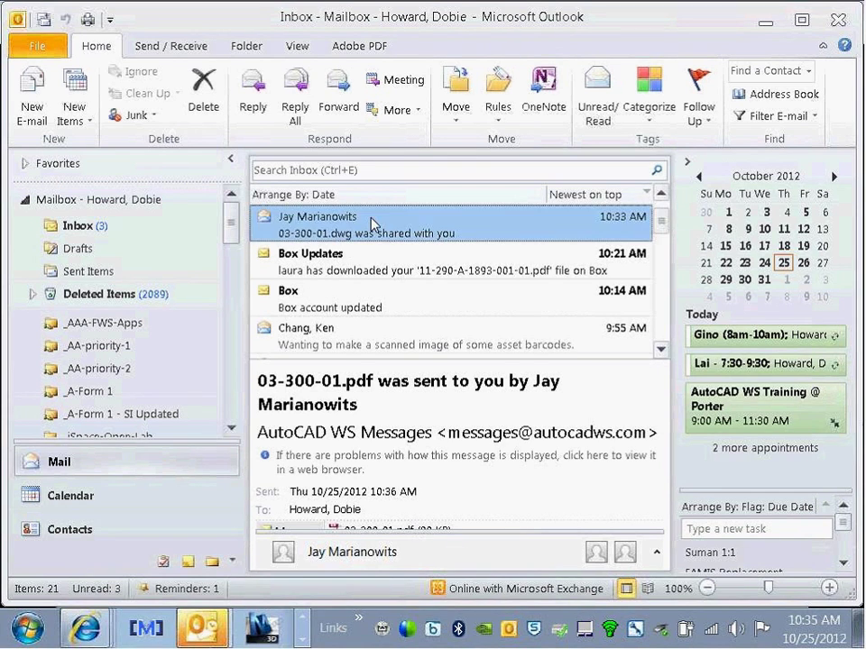
pyautogui.doubleClick(373, 226)
pyautogui.scroll(-1, 442, 468)
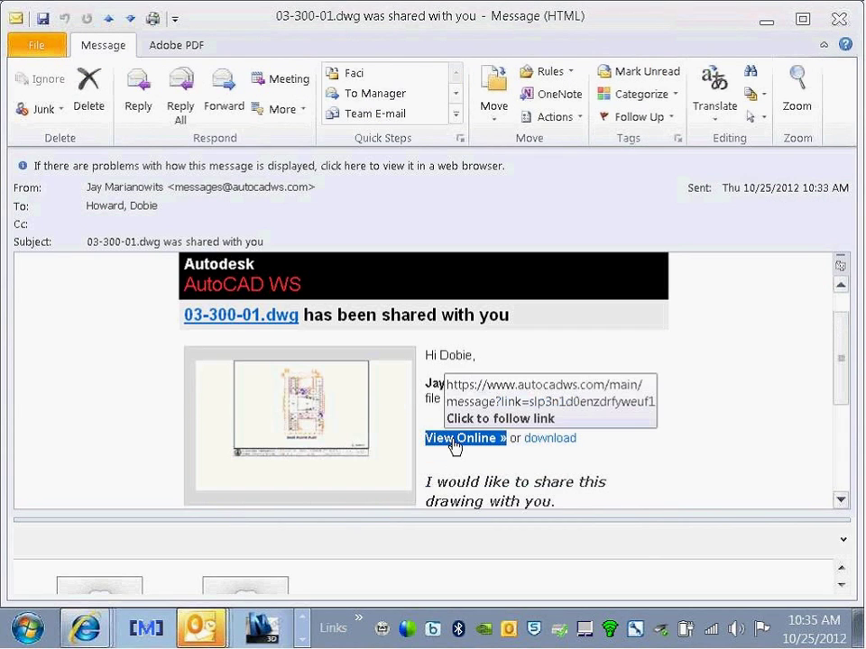
pyautogui.scroll(1, 675, 406)
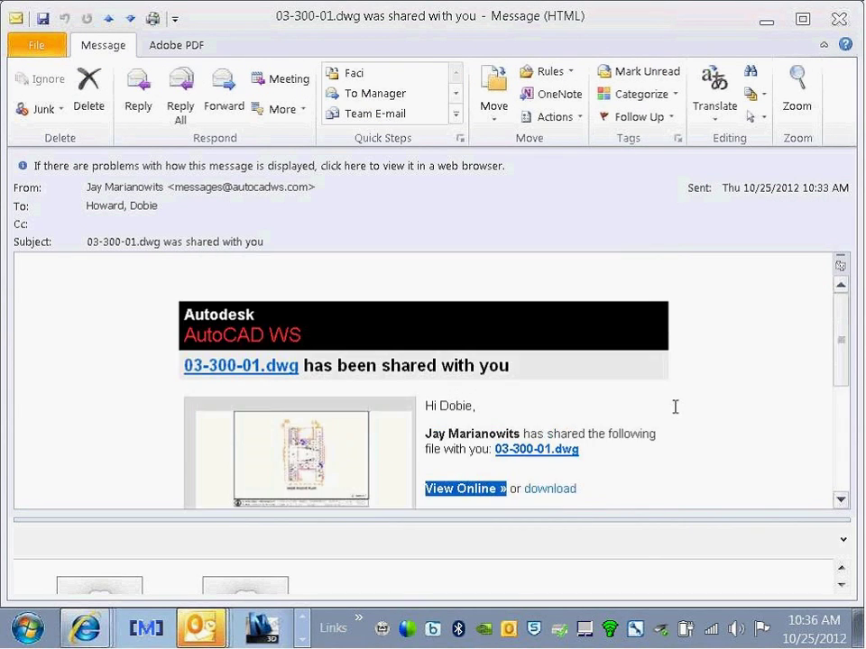
pyautogui.click(841, 16)
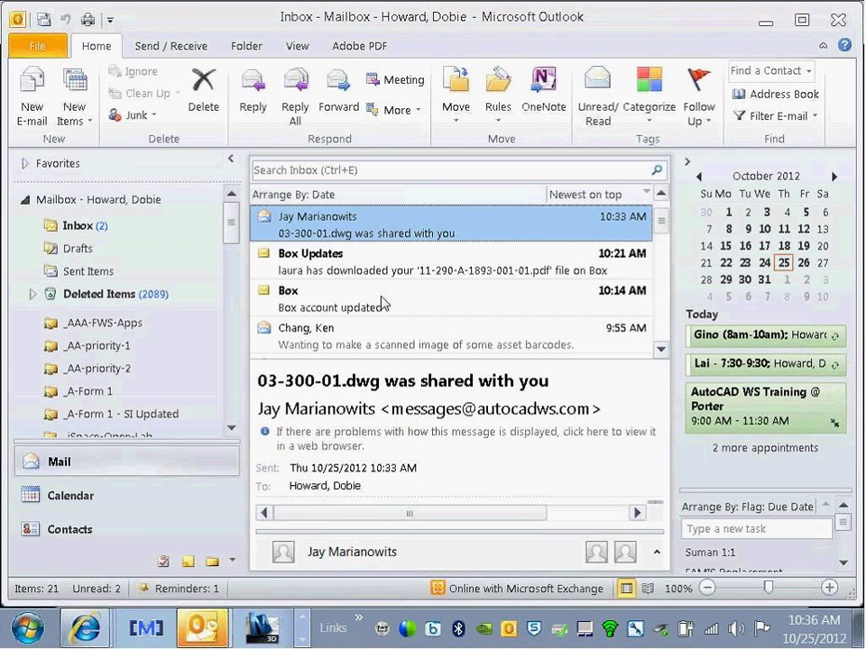
# Step: View the new AutoCAD WS email, then open its 03-300-01.pdf attachment
pyautogui.doubleClick(354, 233)
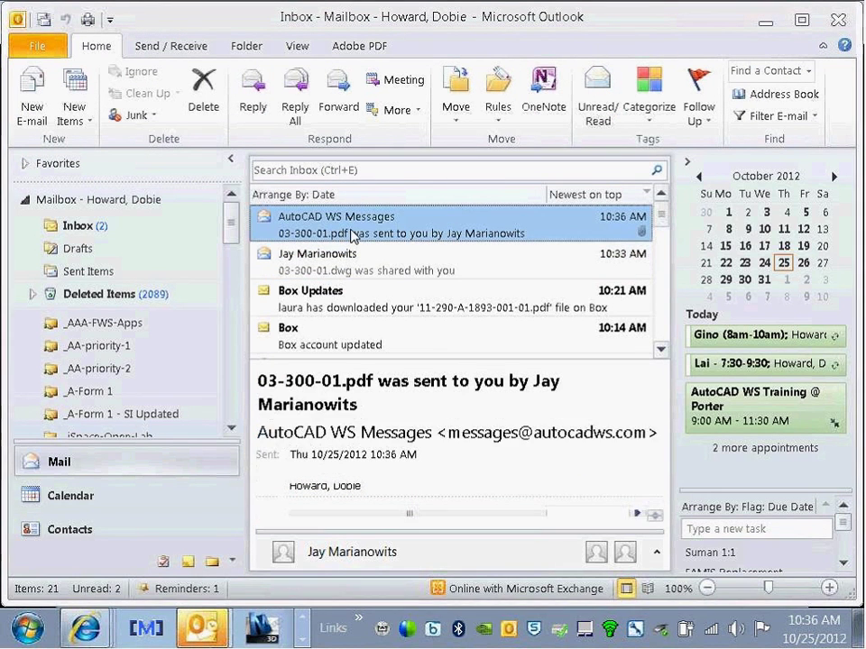
pyautogui.scroll(-1, 373, 470)
pyautogui.click(311, 436)
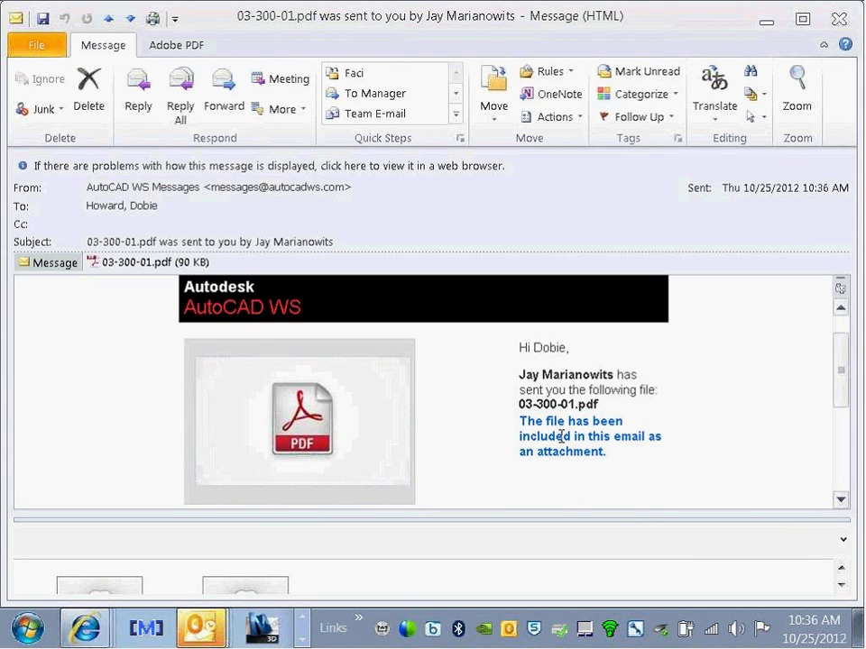
pyautogui.scroll(-4, 563, 433)
pyautogui.scroll(2, 561, 436)
pyautogui.scroll(2, 561, 436)
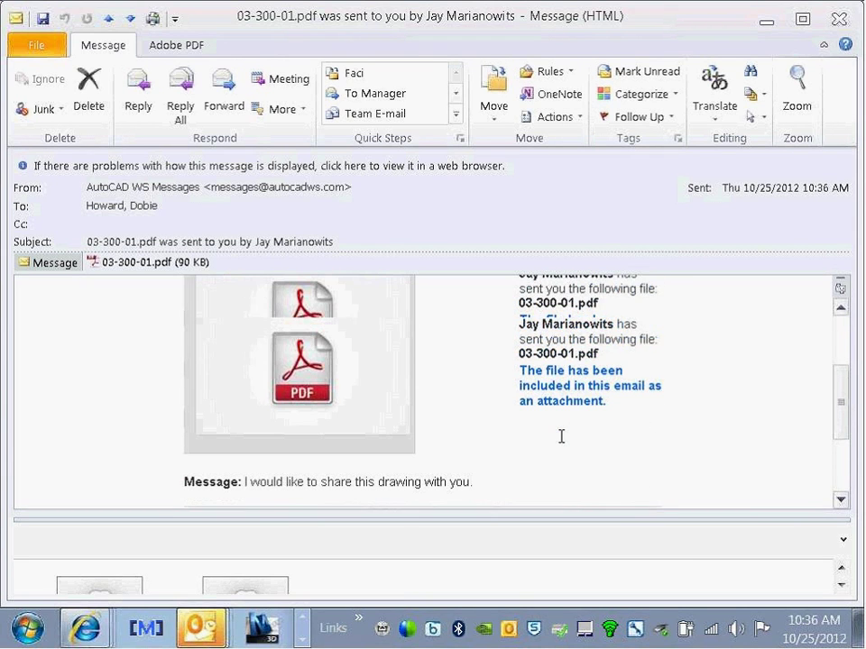
pyautogui.click(320, 371)
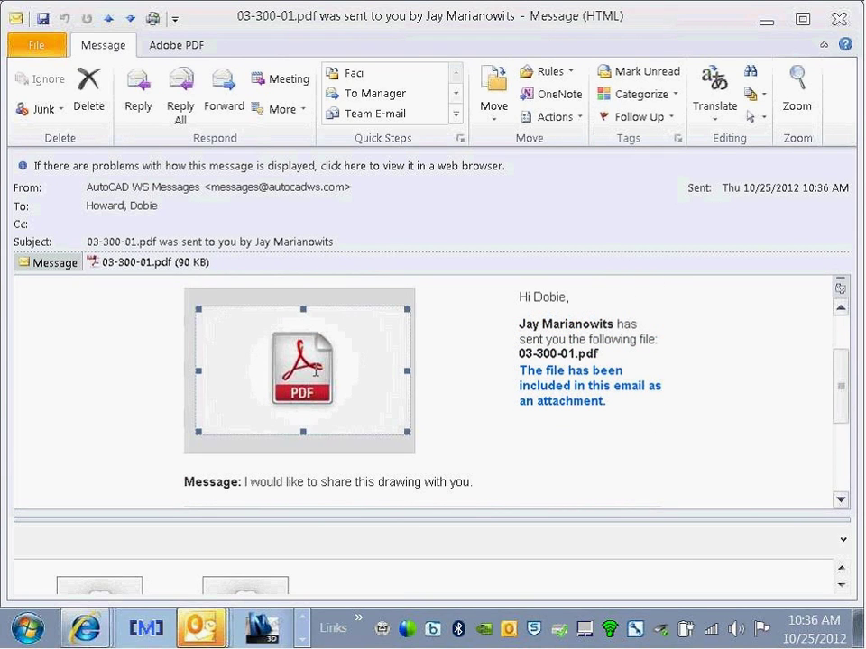
pyautogui.click(838, 18)
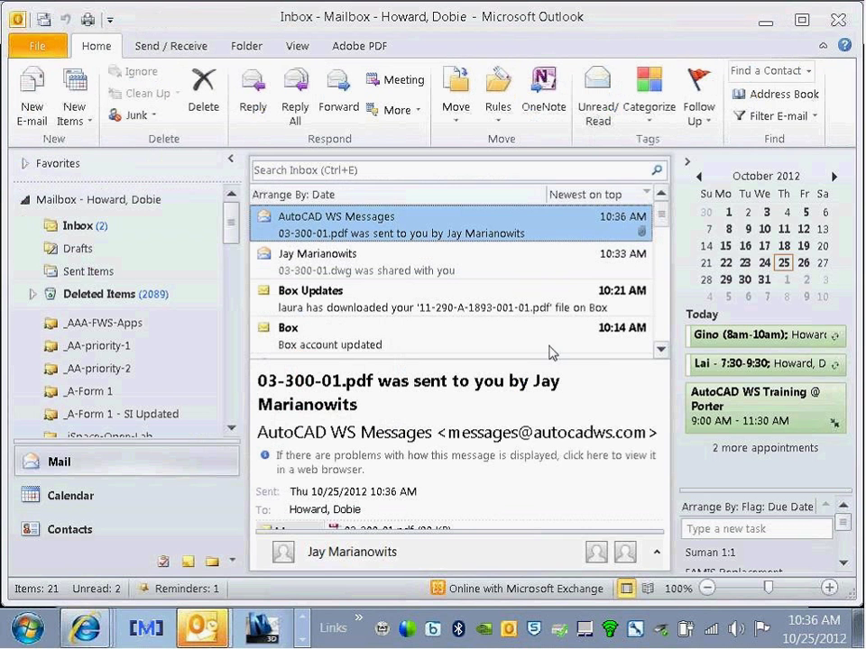
pyautogui.click(394, 529)
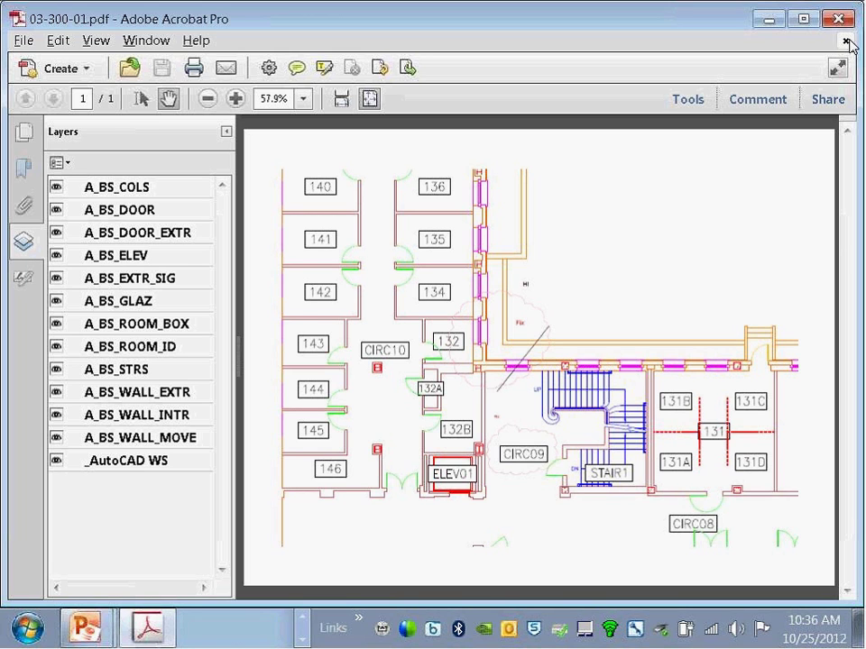
# Step: Close the PDF in Acrobat, minimize Outlook and return to the AutoCAD WS browser window
pyautogui.click(835, 18)
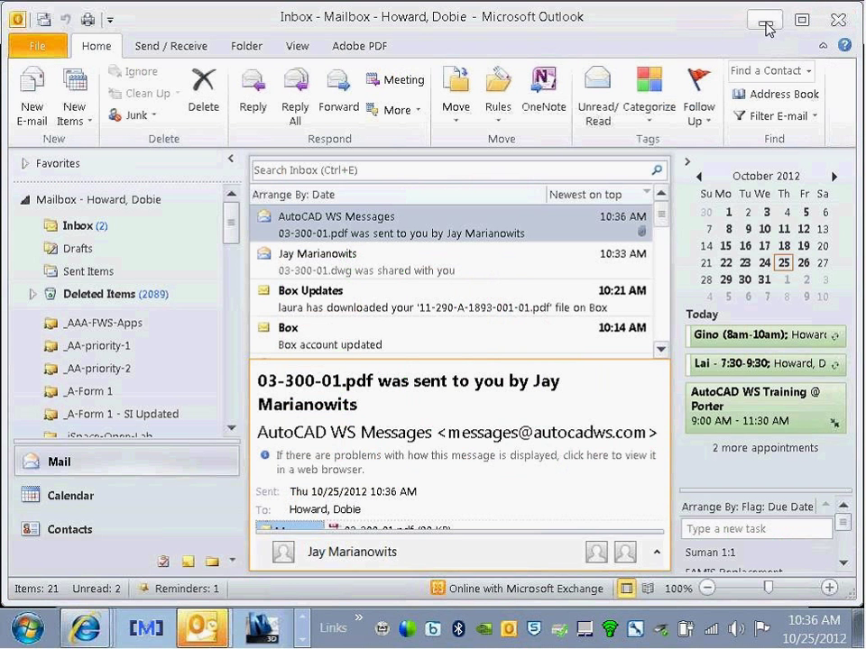
pyautogui.click(765, 19)
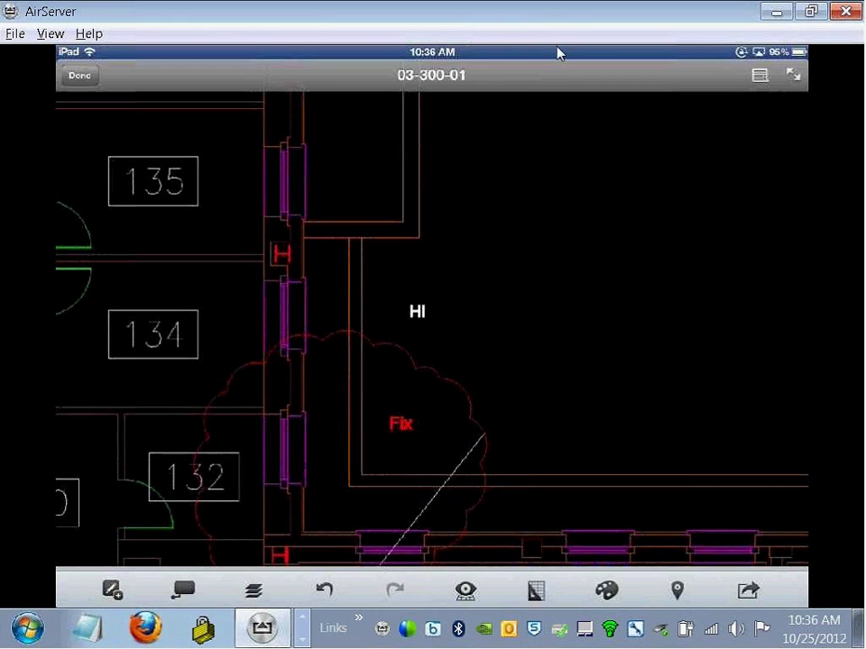
pyautogui.hotkey('alt', 'Tab')
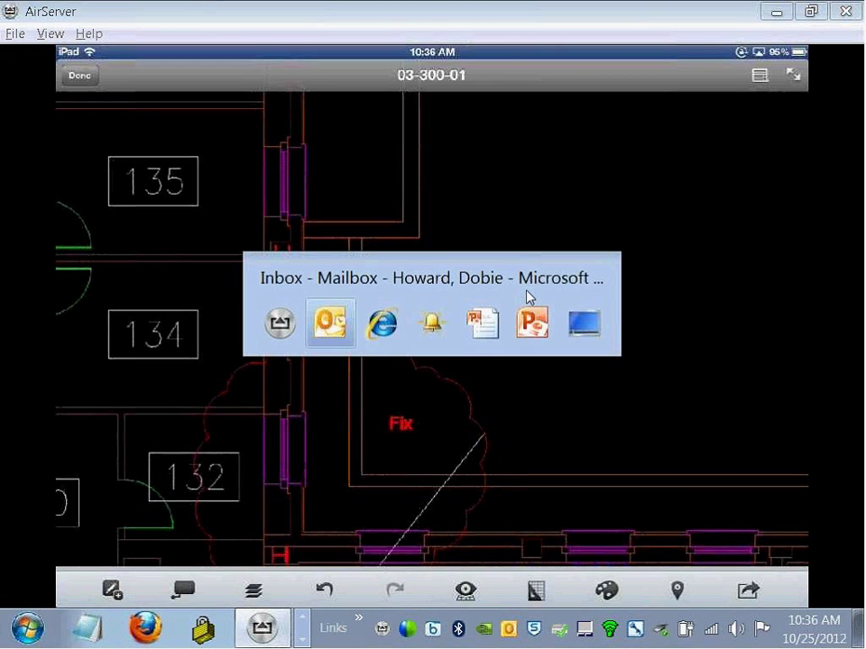
pyautogui.hotkey('alt', 'Tab')
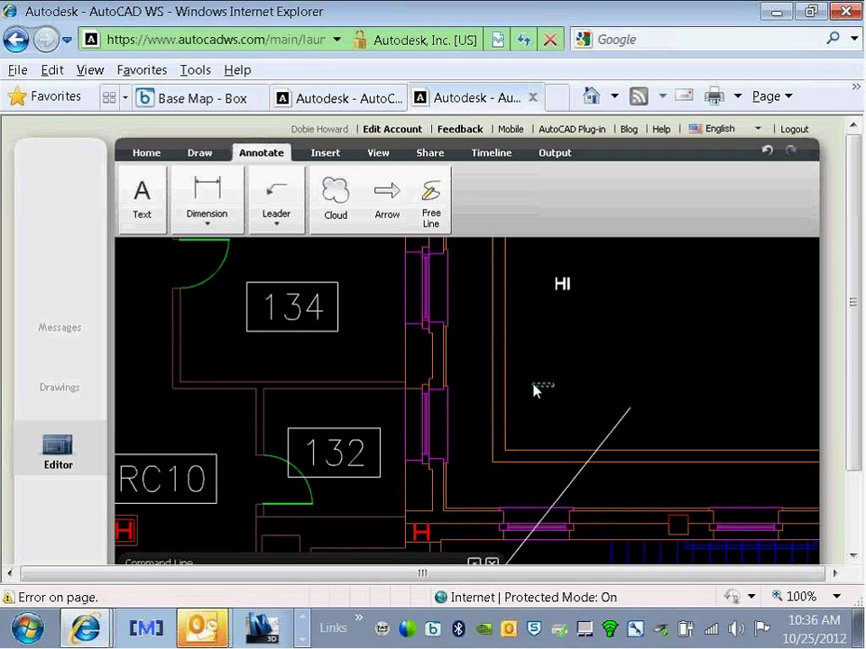
# Step: Save 03-300-01 via the Home tab Save drop-down, then switch to the AirServer mirror
pyautogui.click(142, 153)
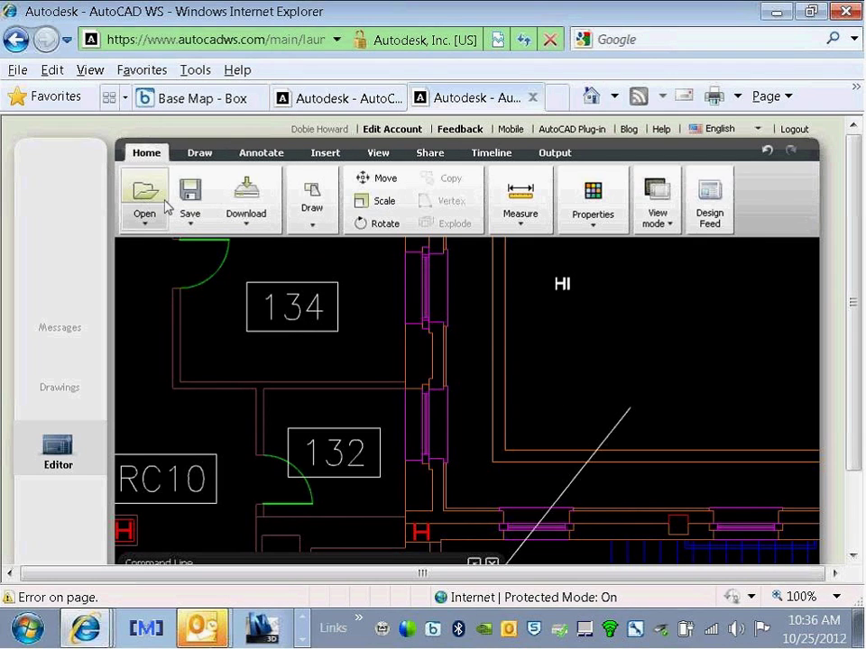
pyautogui.click(189, 222)
pyautogui.click(214, 254)
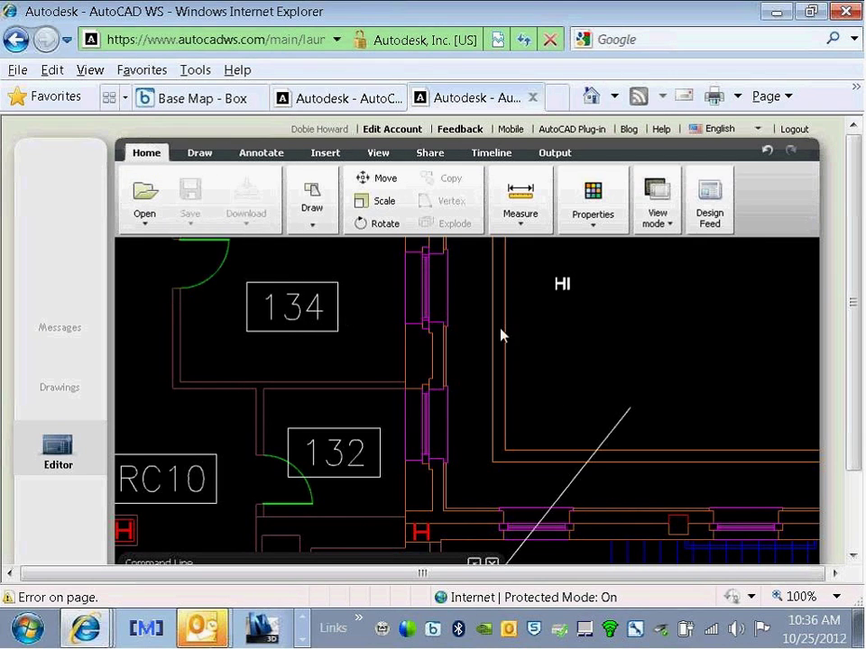
pyautogui.hotkey('alt', 'Tab')
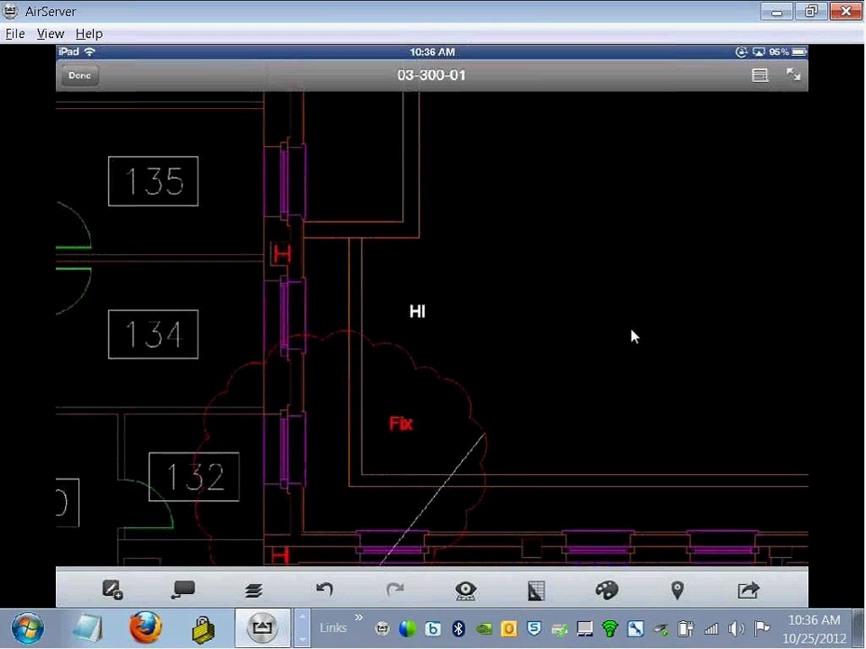
# Step: Compare the AirServer iPad mirror with the web editor, then bring up AutoCAD WS Help
pyautogui.hotkey('alt', 'Tab')
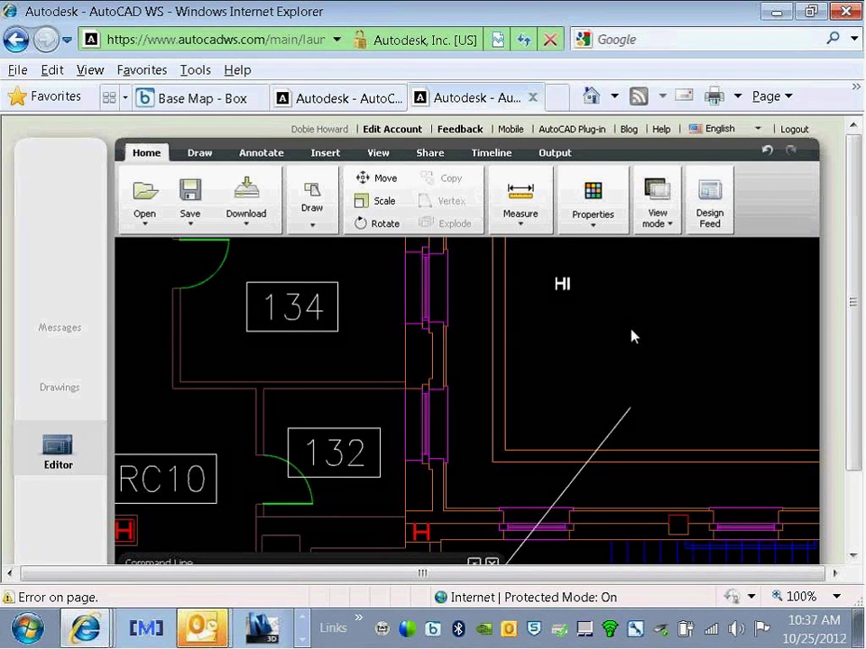
pyautogui.hotkey('alt', 'Tab')
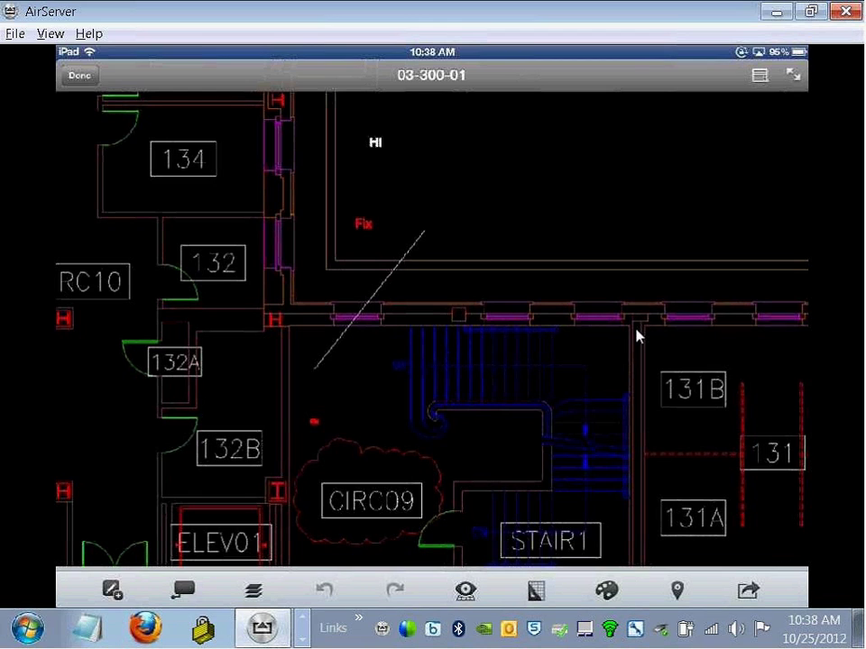
pyautogui.hotkey('alt', 'Tab')
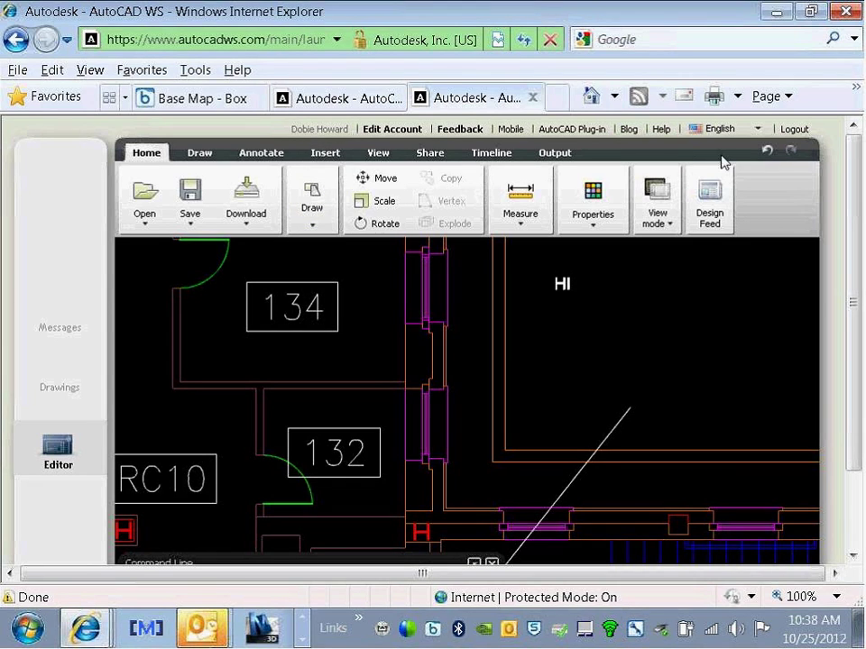
pyautogui.click(659, 132)
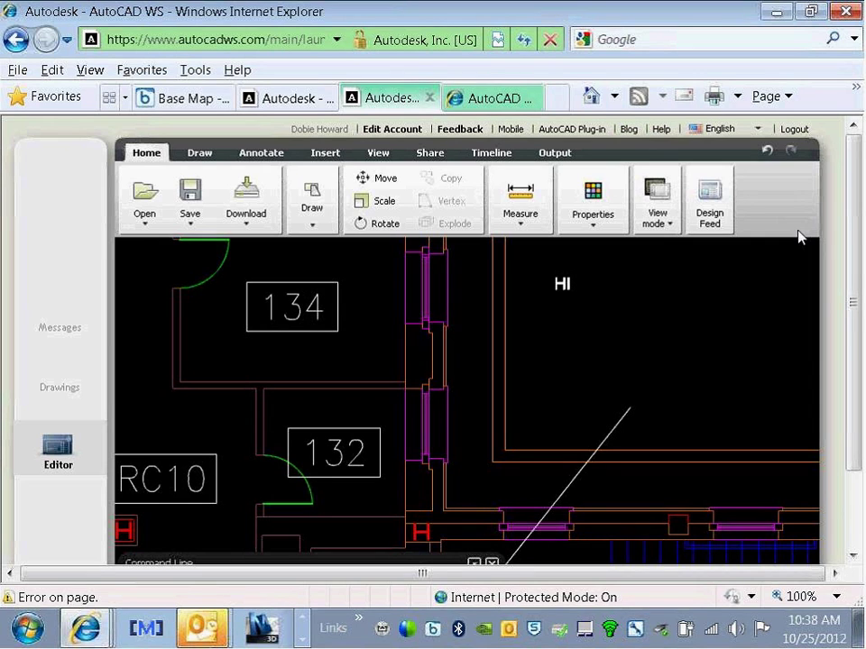
# Step: Go to the AutoCAD WS Tutorials page and pick the Getting Started tutorial
pyautogui.click(505, 98)
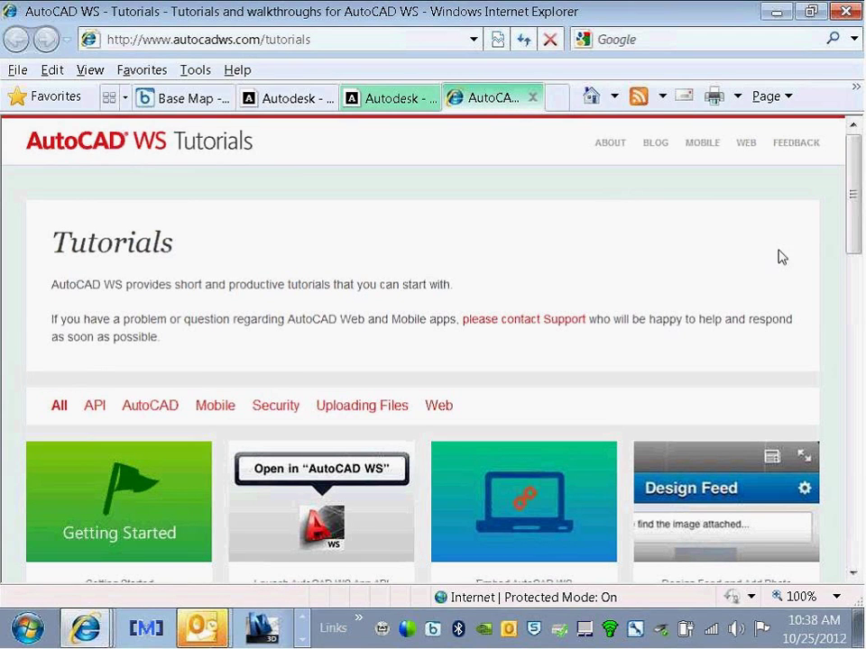
pyautogui.moveTo(855, 190); pyautogui.dragTo(852, 315)
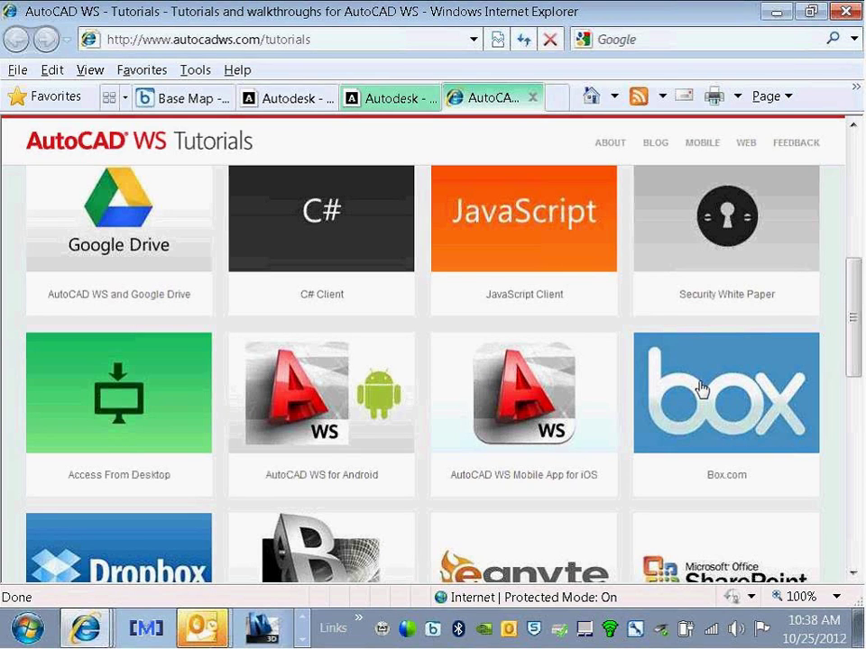
pyautogui.scroll(5, 702, 388)
pyautogui.click(120, 468)
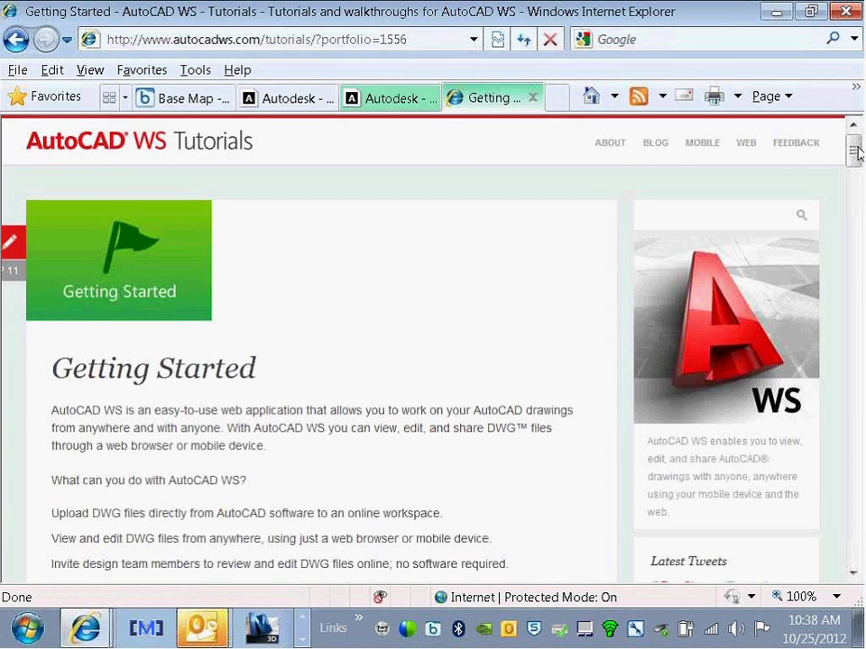
# Step: Read through the Getting Started article, then return to the AutoCAD WS editor tab
pyautogui.moveTo(855, 151); pyautogui.dragTo(855, 351)
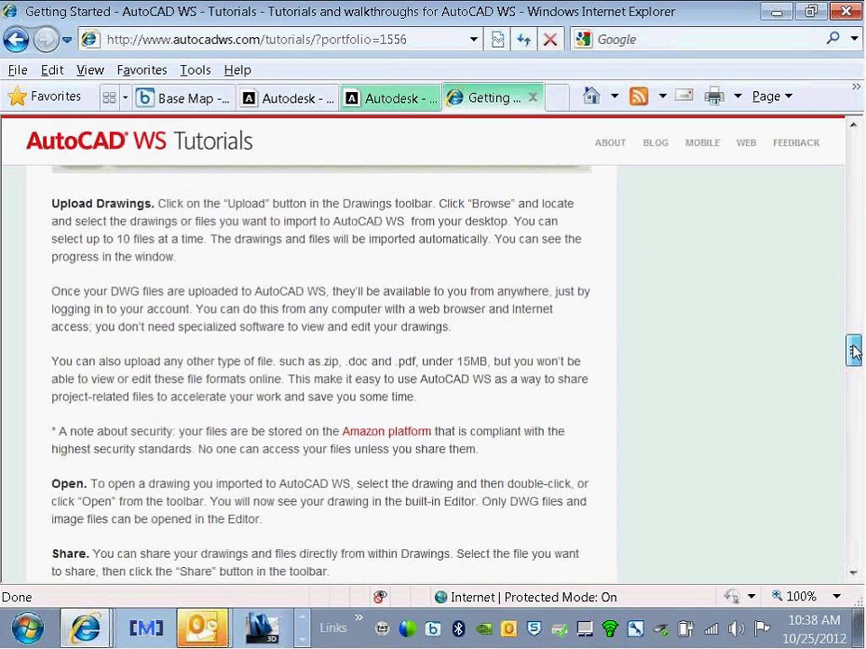
pyautogui.moveTo(855, 351); pyautogui.dragTo(855, 352)
pyautogui.moveTo(855, 352)
pyautogui.mouseDown()
pyautogui.moveTo(856, 440)
pyautogui.moveTo(859, 415)
pyautogui.mouseUp()
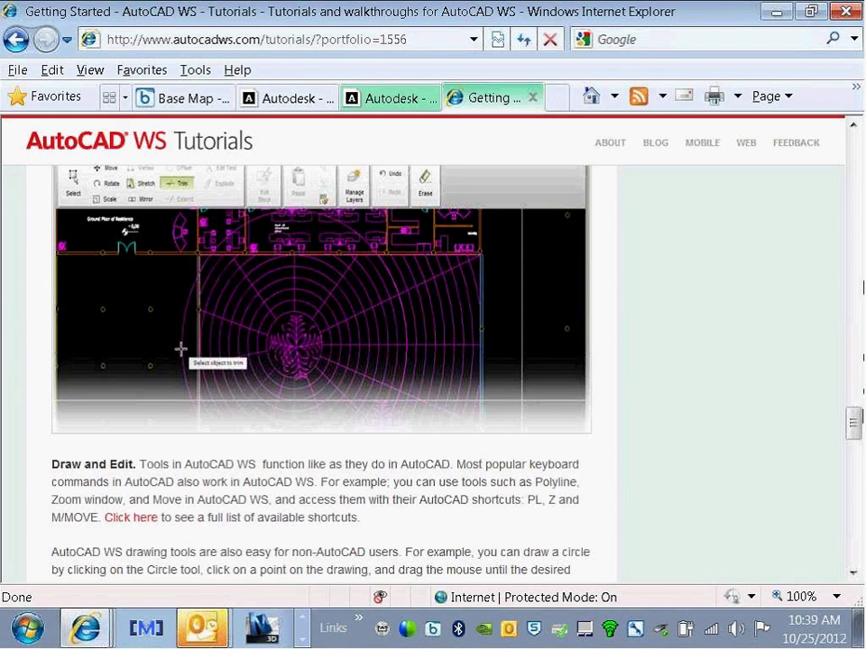
pyautogui.moveTo(854, 431); pyautogui.dragTo(862, 475)
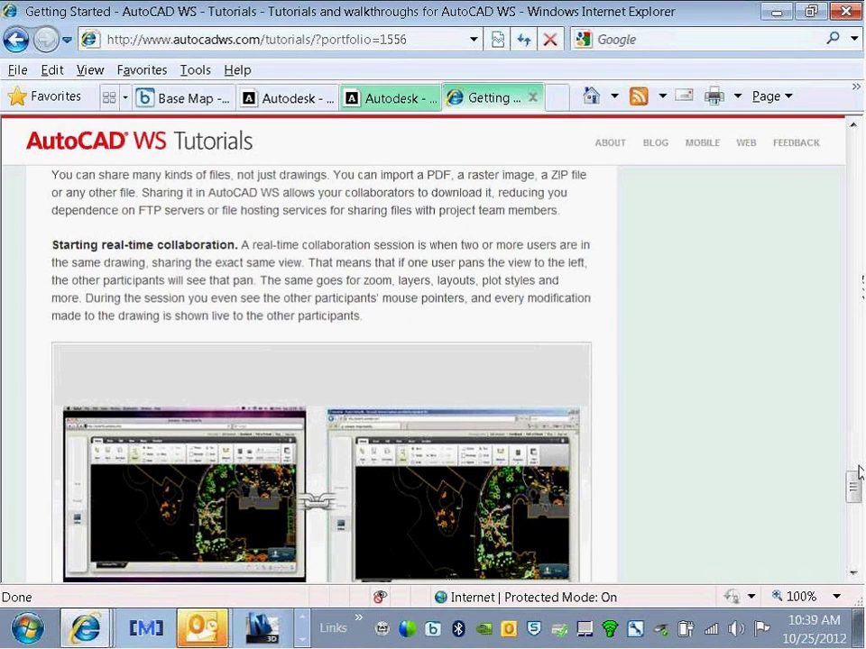
pyautogui.click(373, 99)
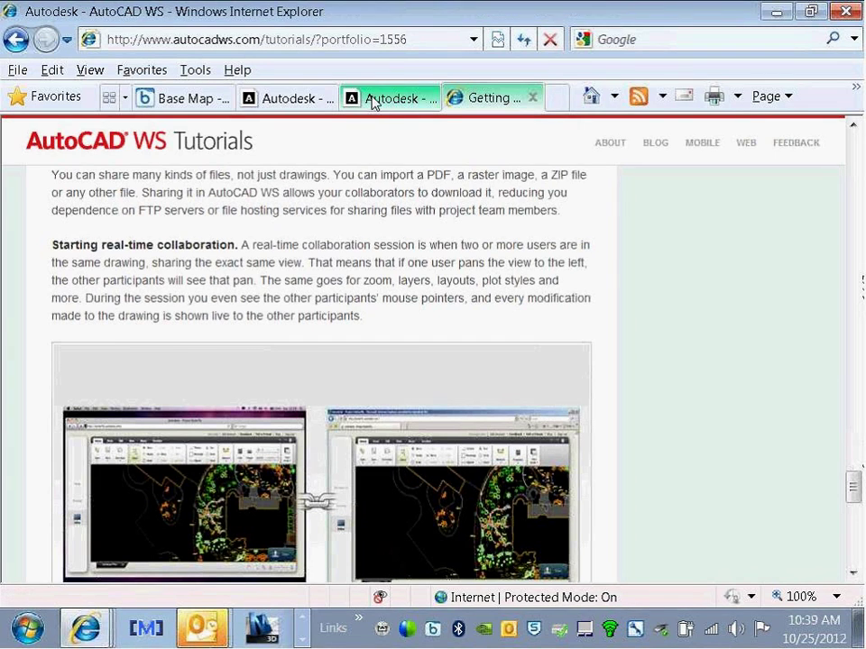
# Step: Measure the distance across room 134 between the corridor and left walls: 13'-9"
pyautogui.click(520, 221)
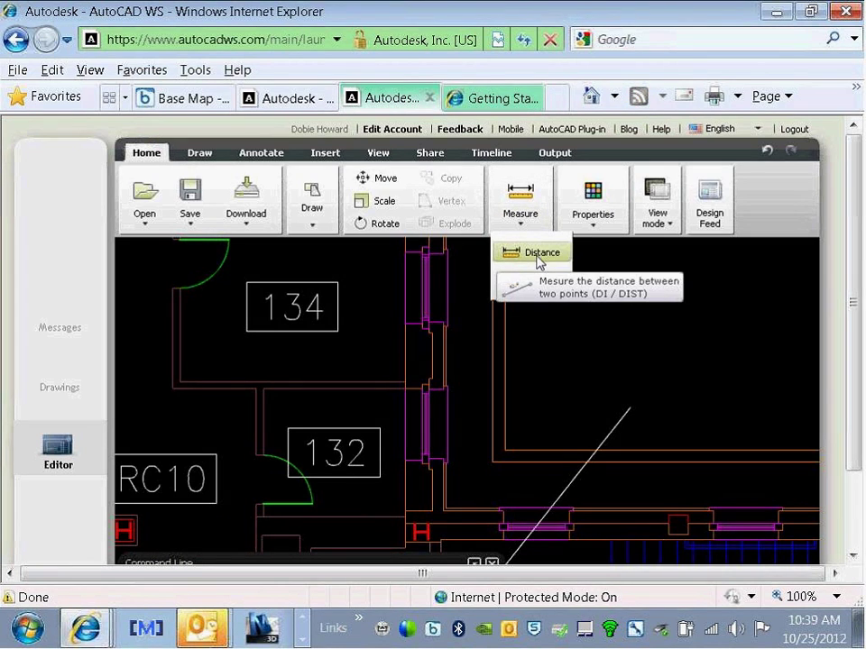
pyautogui.click(538, 255)
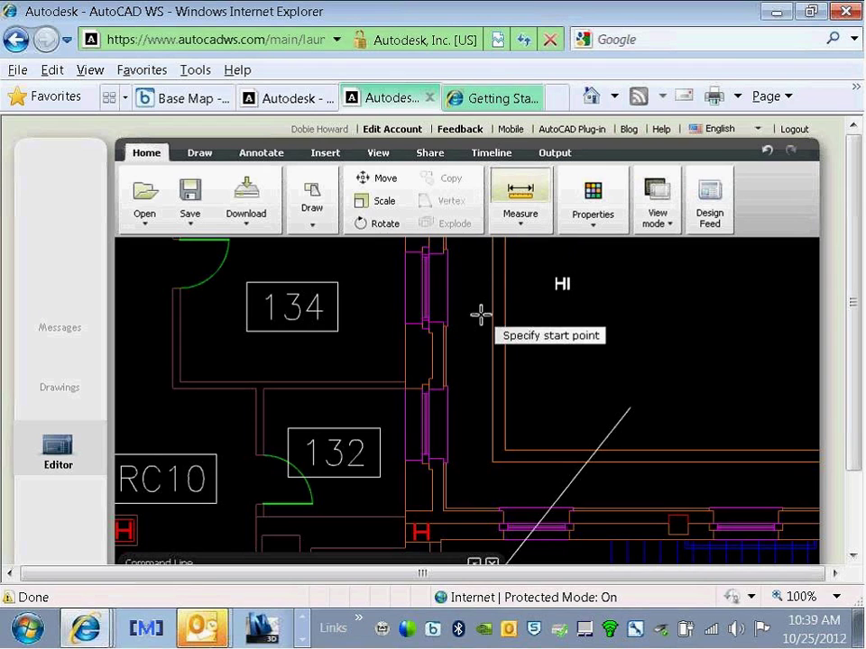
pyautogui.click(403, 381)
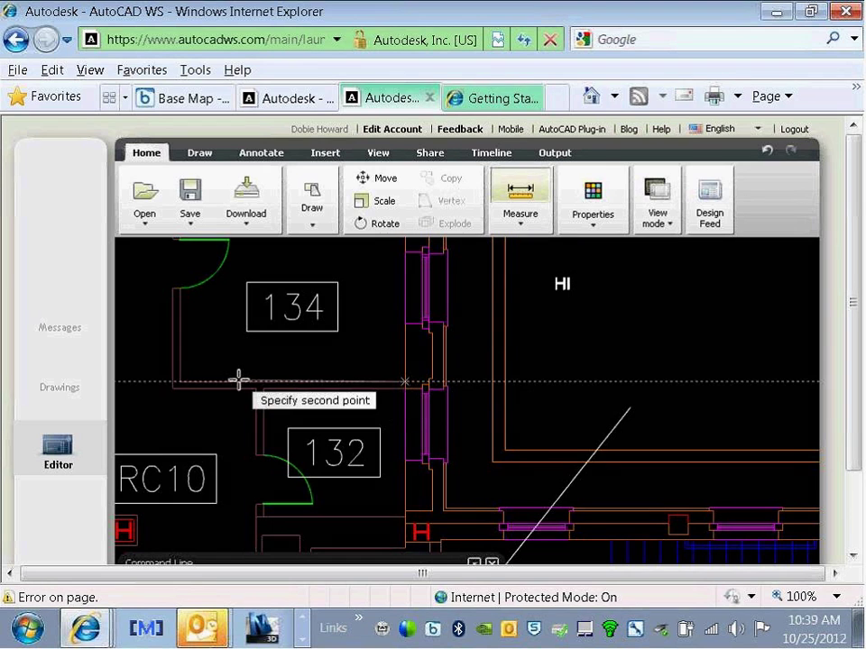
pyautogui.click(180, 381)
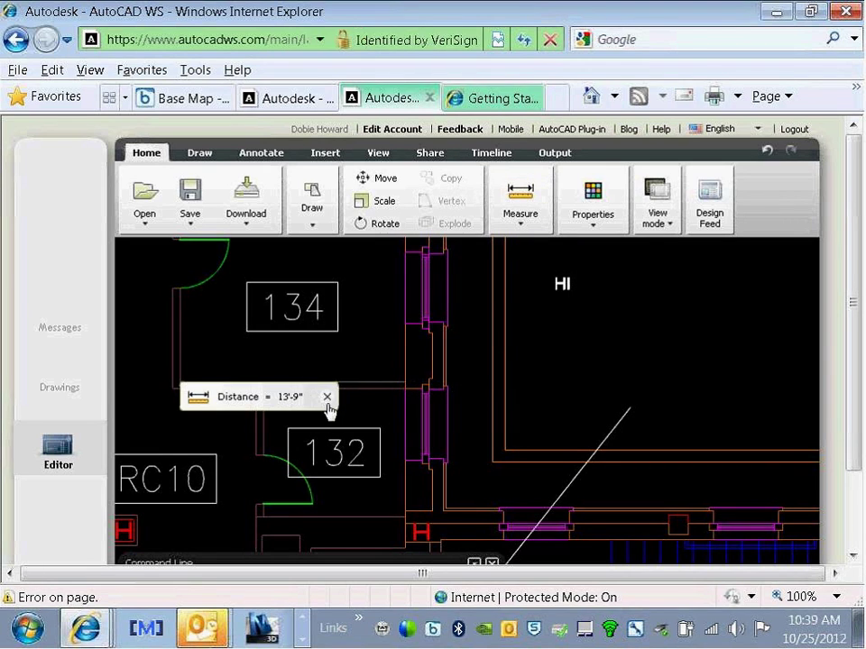
pyautogui.click(328, 397)
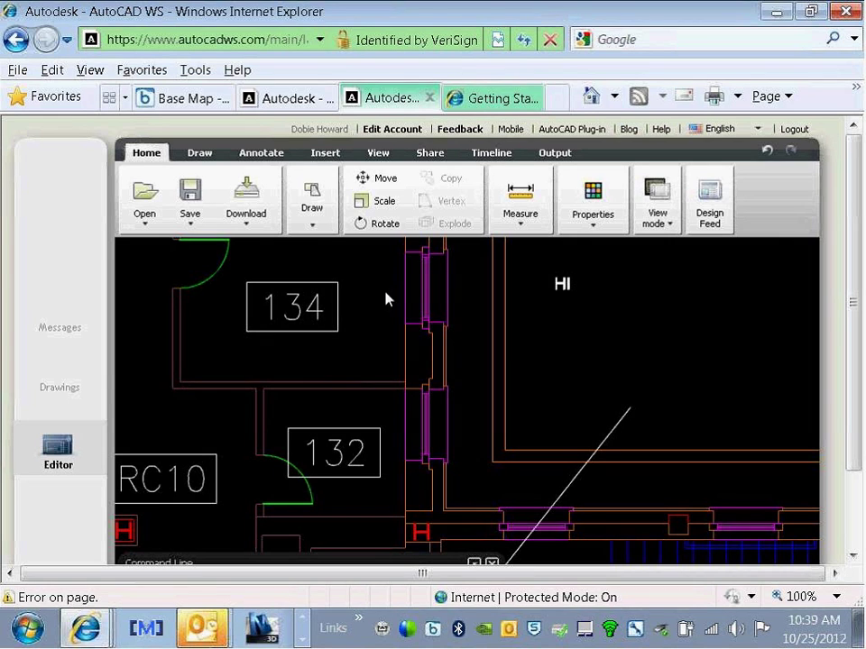
# Step: Add a linear 13'-9" dimension from the left to the right wall, placed below room 134
pyautogui.click(192, 158)
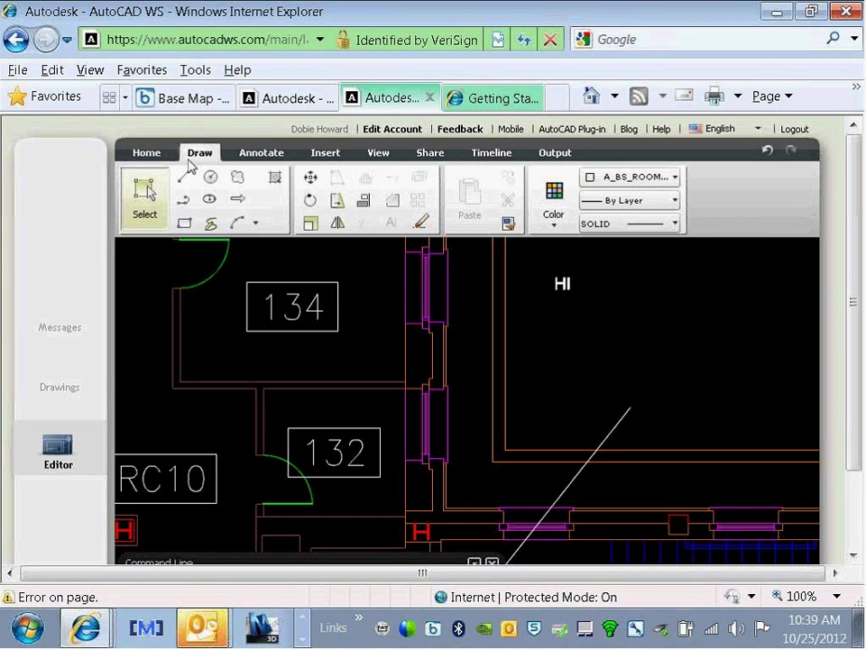
pyautogui.click(263, 155)
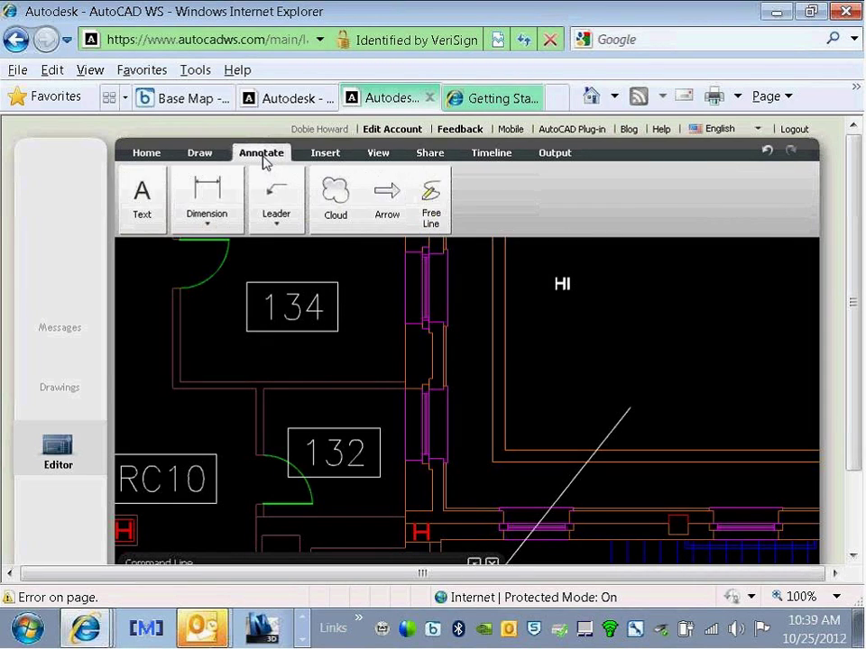
pyautogui.click(204, 224)
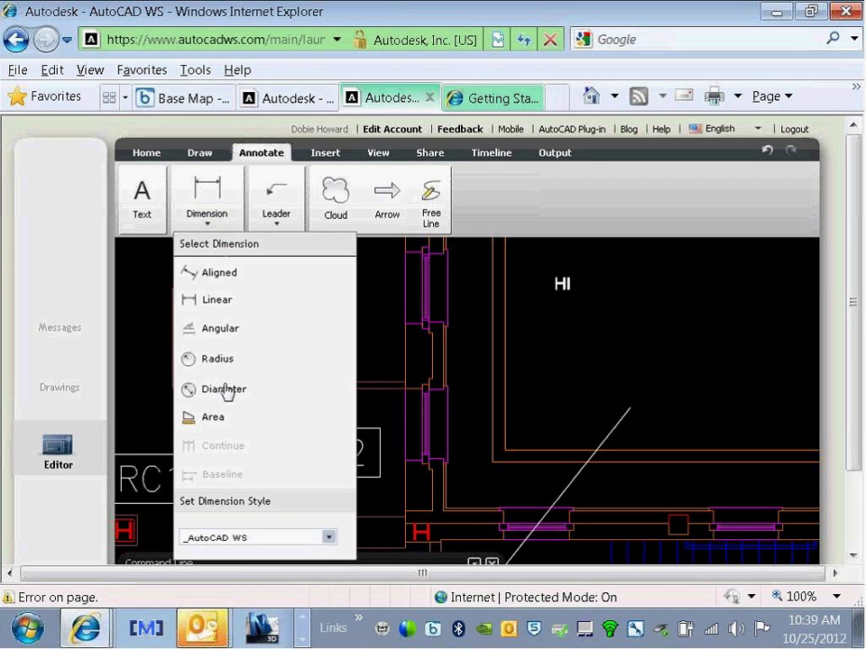
pyautogui.click(216, 200)
pyautogui.click(180, 383)
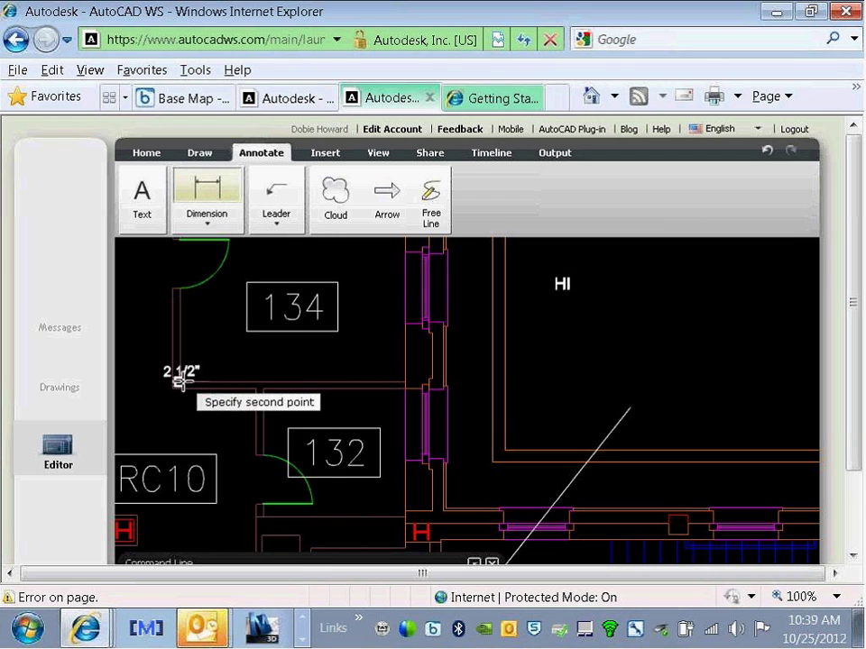
pyautogui.click(404, 379)
pyautogui.click(362, 362)
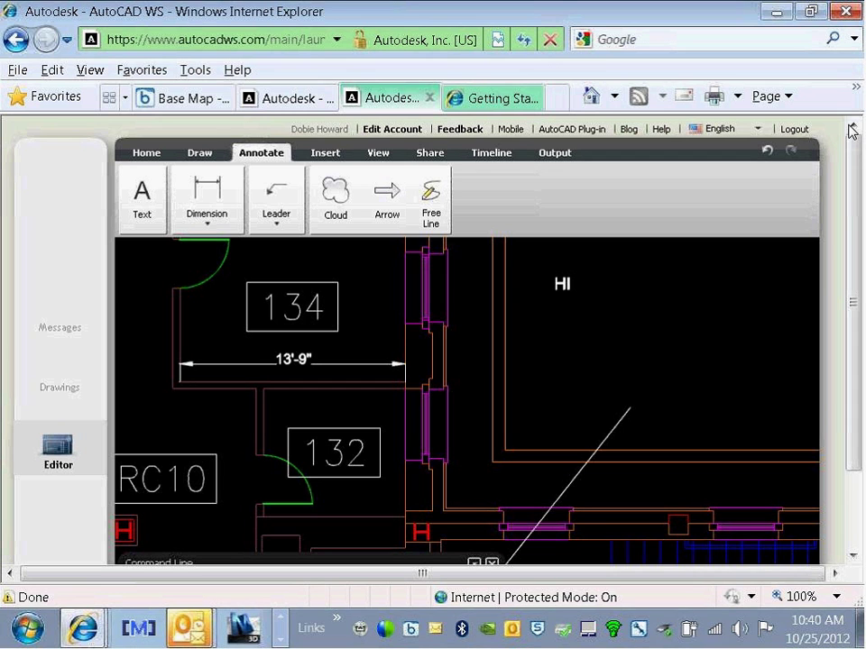
# Step: Close the Command Line panel below the drawing
pyautogui.scroll(-3, 582, 340)
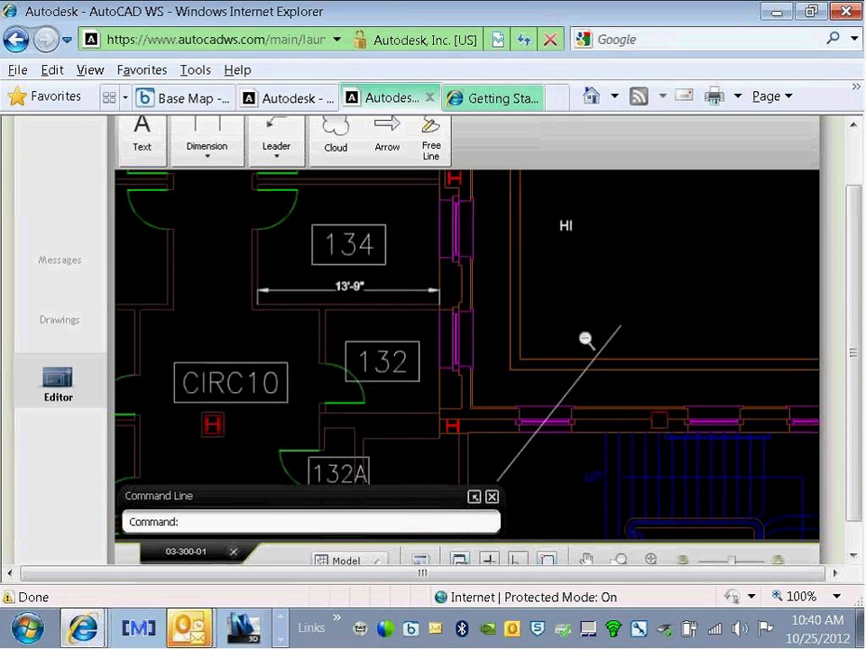
pyautogui.scroll(-2, 585, 339)
pyautogui.scroll(-1, 581, 334)
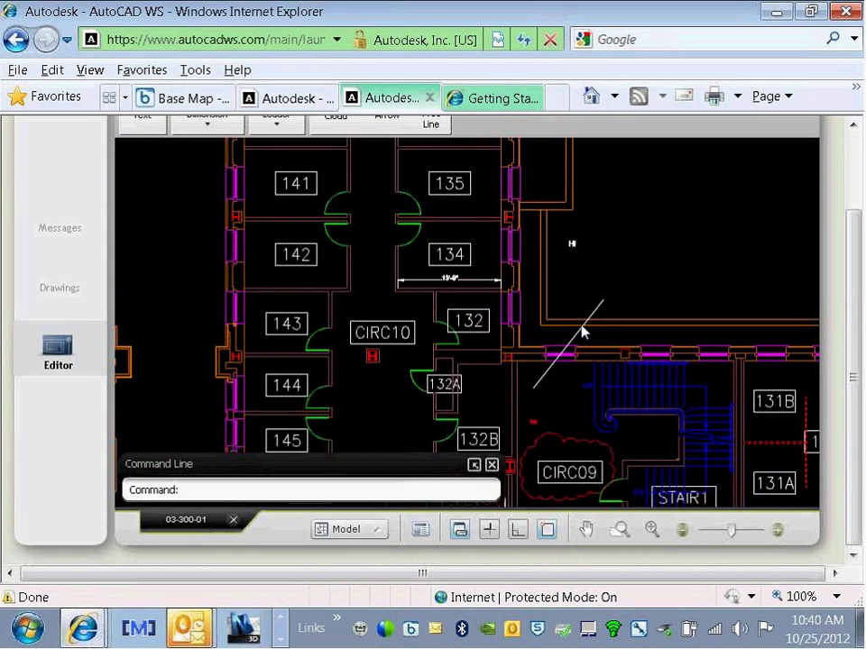
pyautogui.scroll(-1, 581, 333)
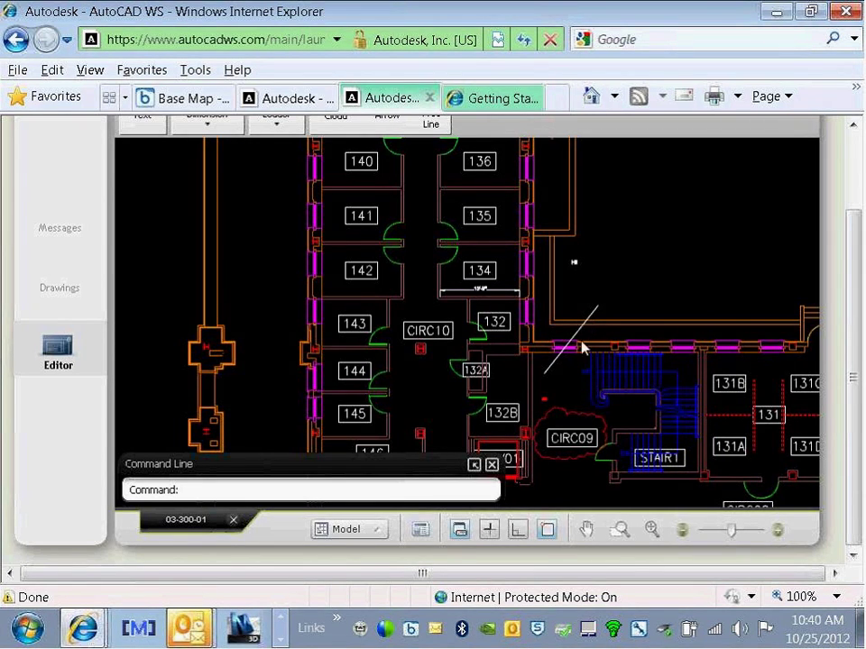
pyautogui.click(492, 464)
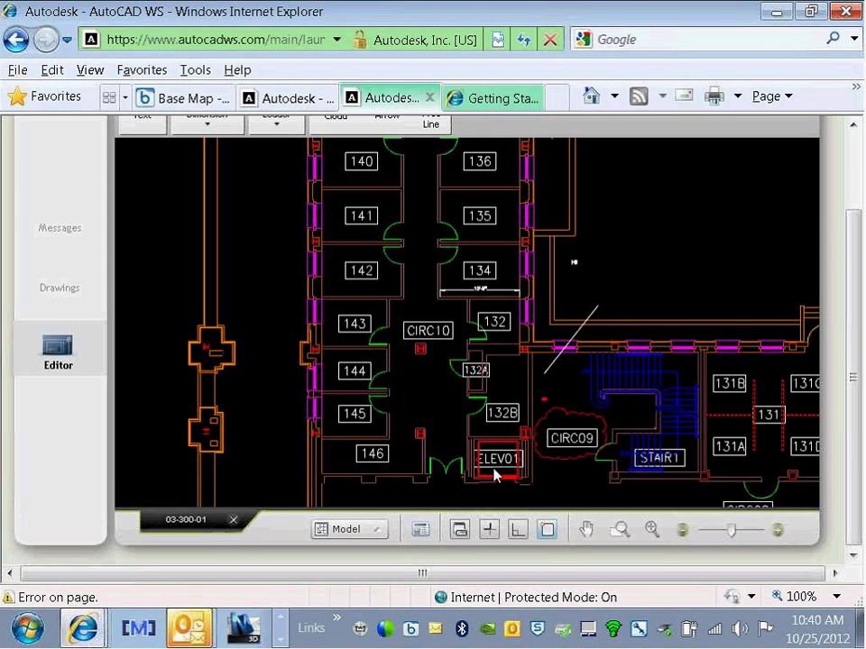
pyautogui.scroll(1, 834, 176)
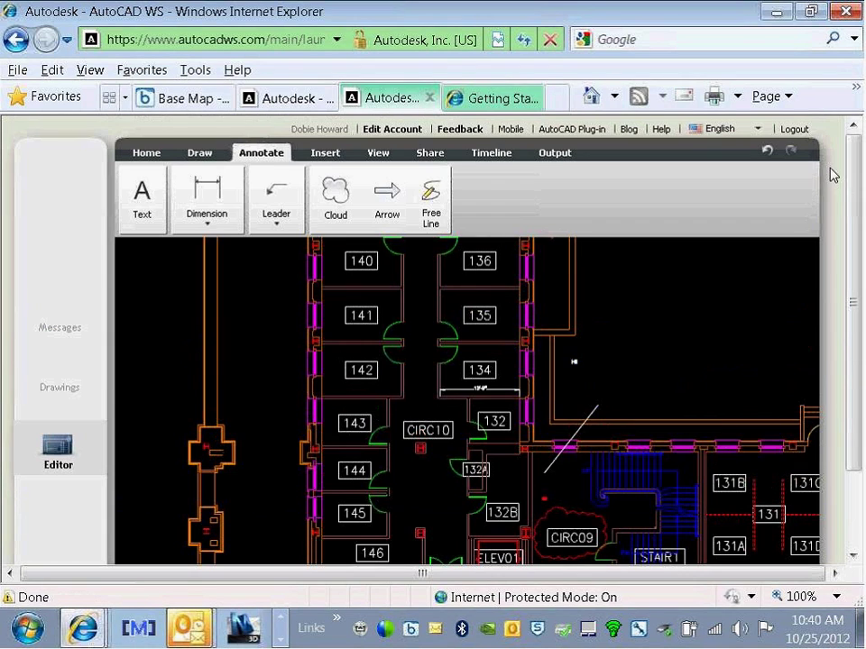
# Step: Open the version timeline and preview the Oct 25 version of the drawing
pyautogui.click(497, 158)
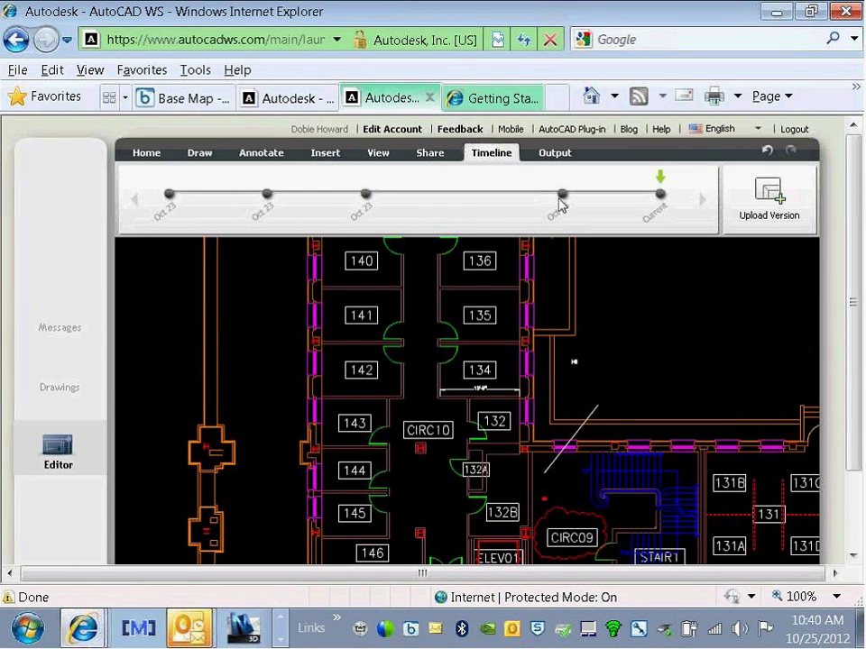
pyautogui.click(561, 195)
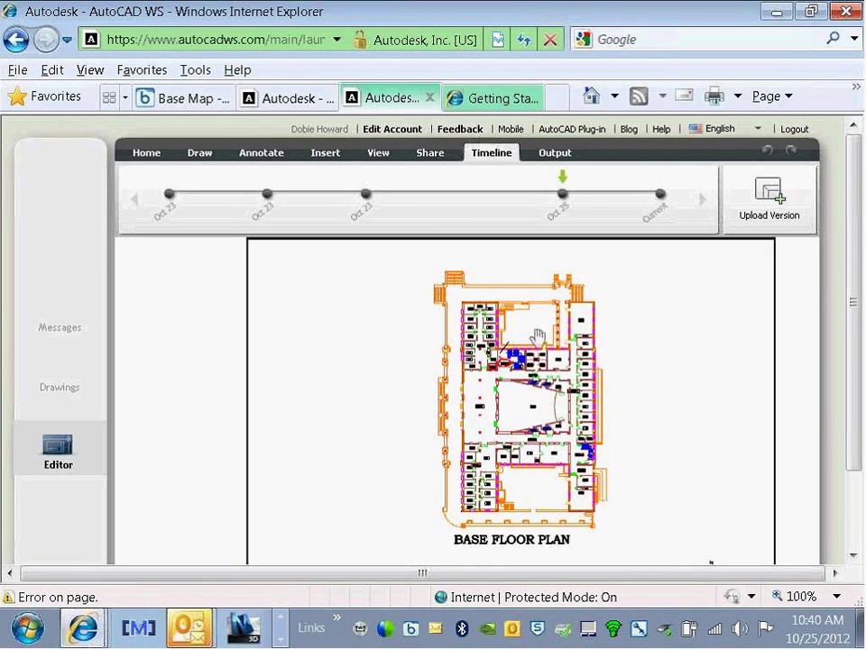
pyautogui.moveTo(851, 307); pyautogui.dragTo(852, 356)
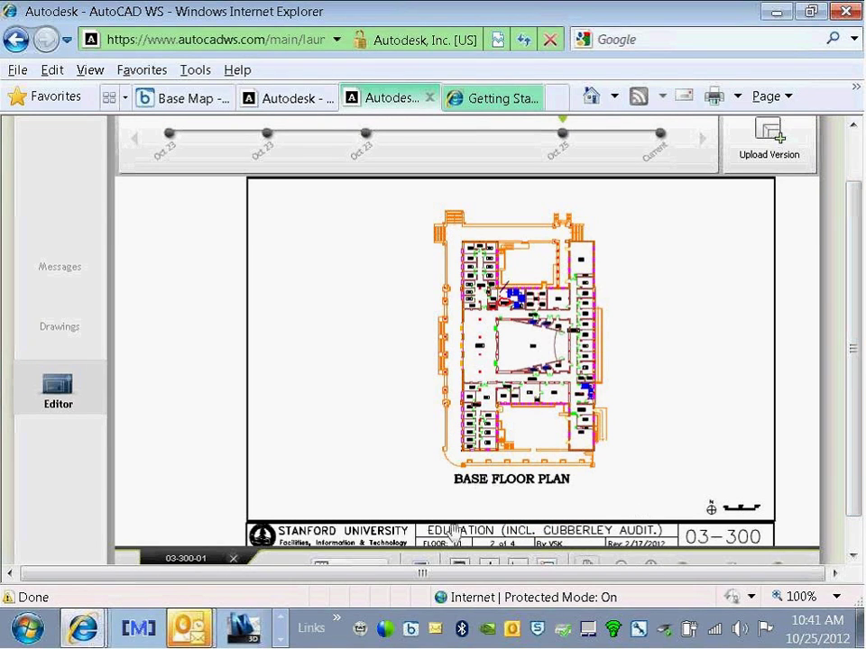
pyautogui.scroll(-3, 453, 530)
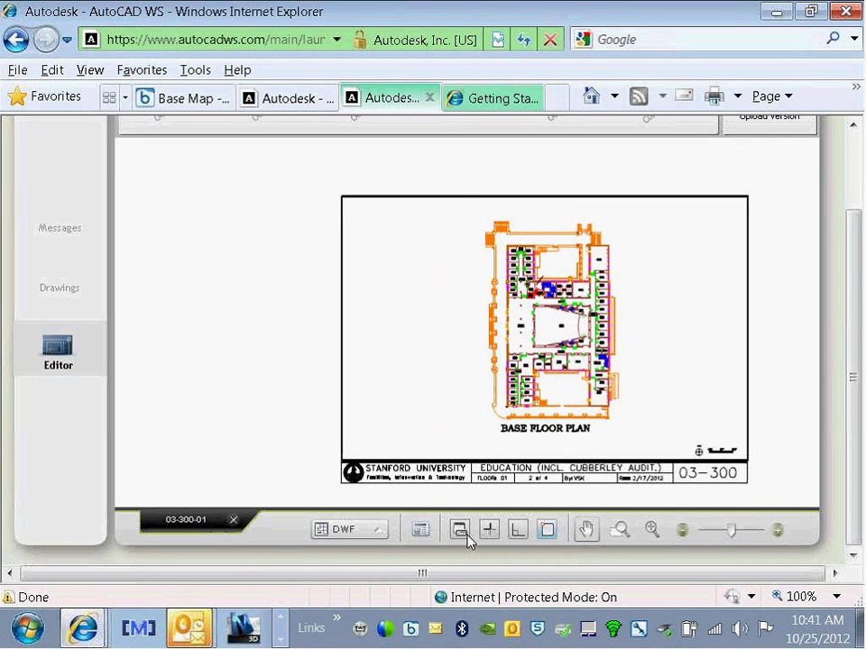
pyautogui.scroll(3, 551, 320)
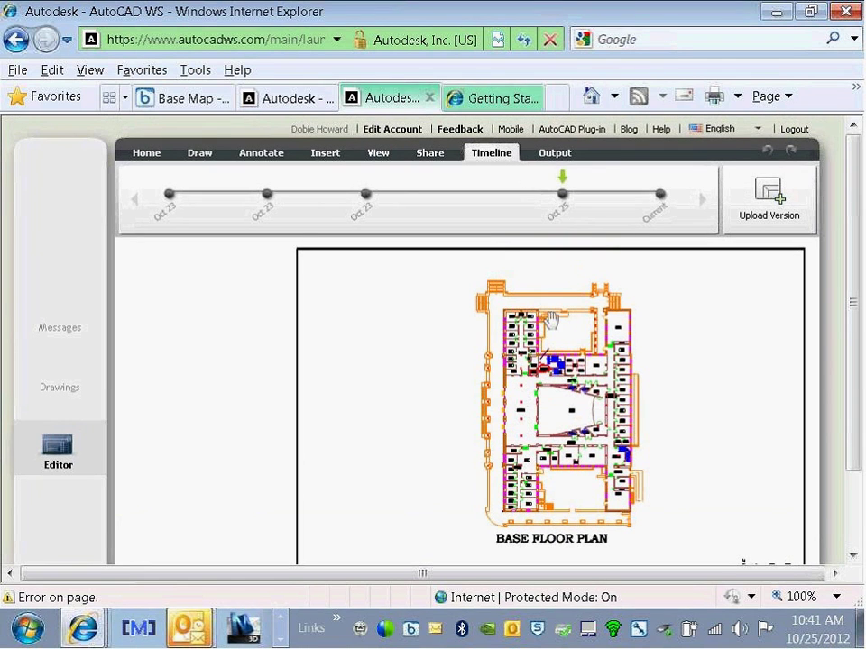
# Step: Preview both Oct 23 versions, then return to the current version
pyautogui.click(367, 195)
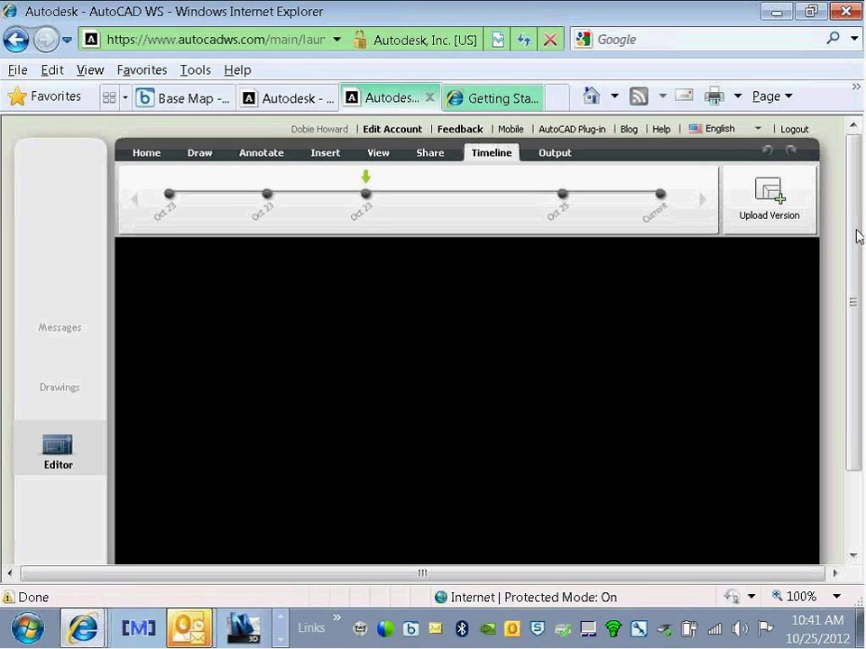
pyautogui.moveTo(857, 236); pyautogui.dragTo(858, 265)
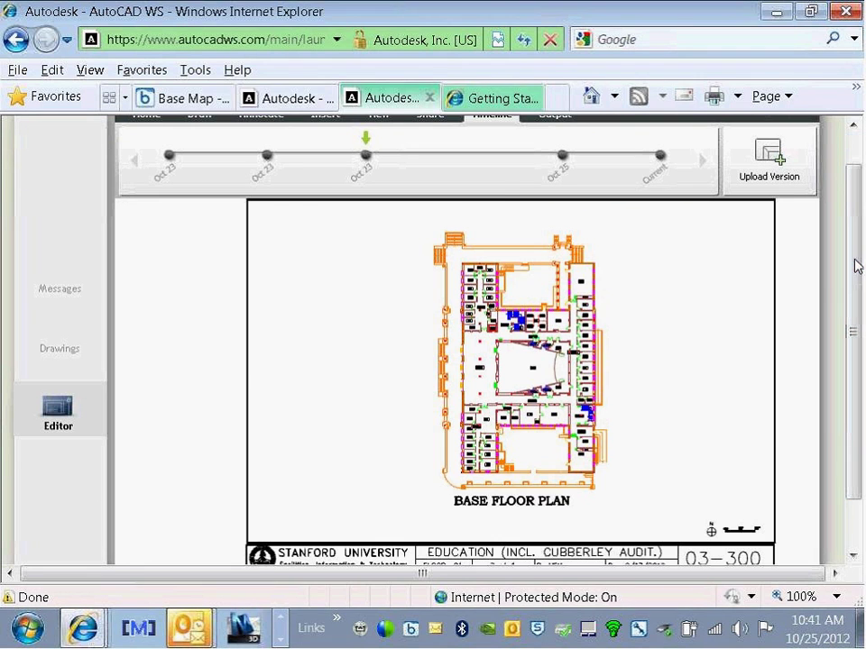
pyautogui.click(267, 156)
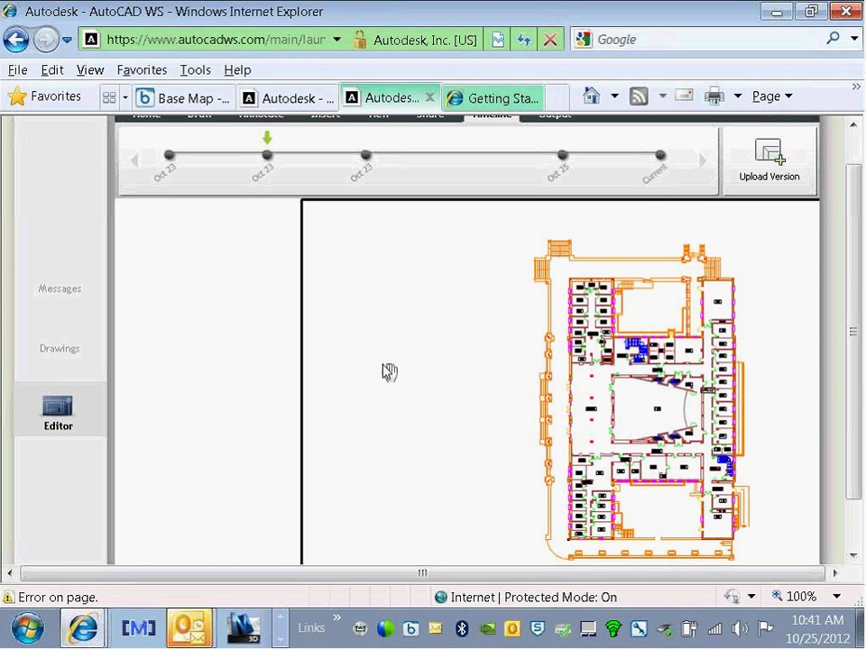
pyautogui.click(660, 156)
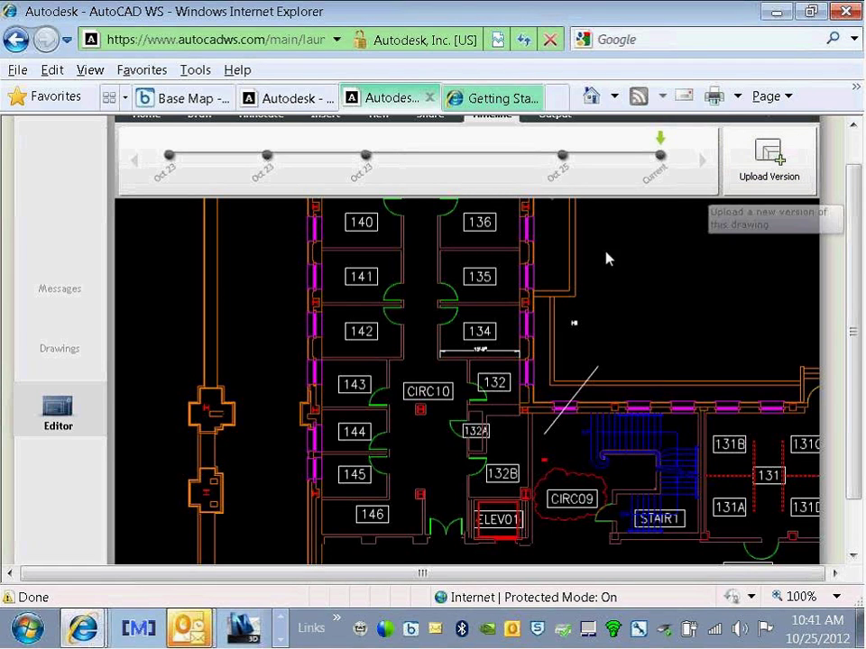
# Step: Load the second Oct 23 version from the timeline, then switch to the AirServer iPad window
pyautogui.scroll(2, 857, 154)
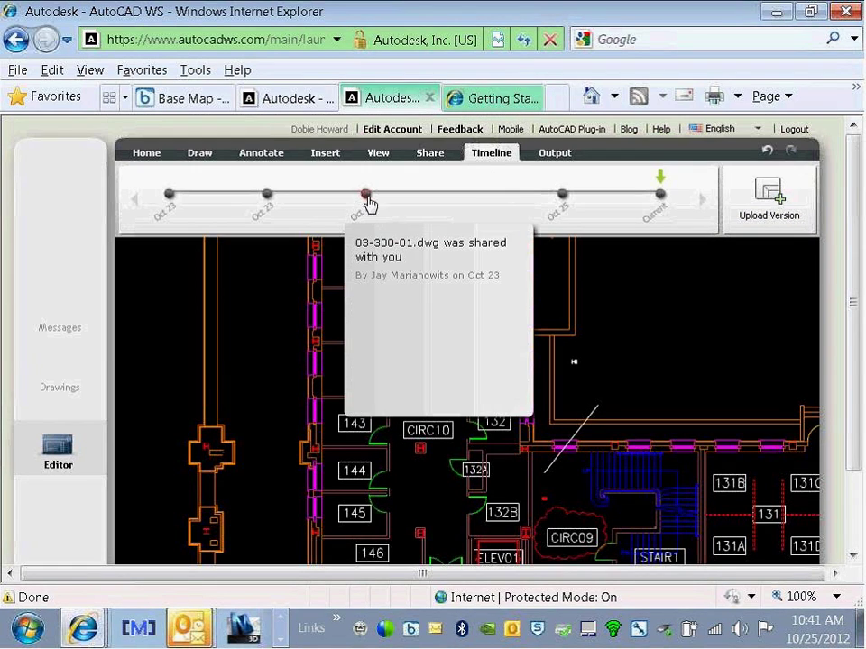
pyautogui.moveTo(269, 196)
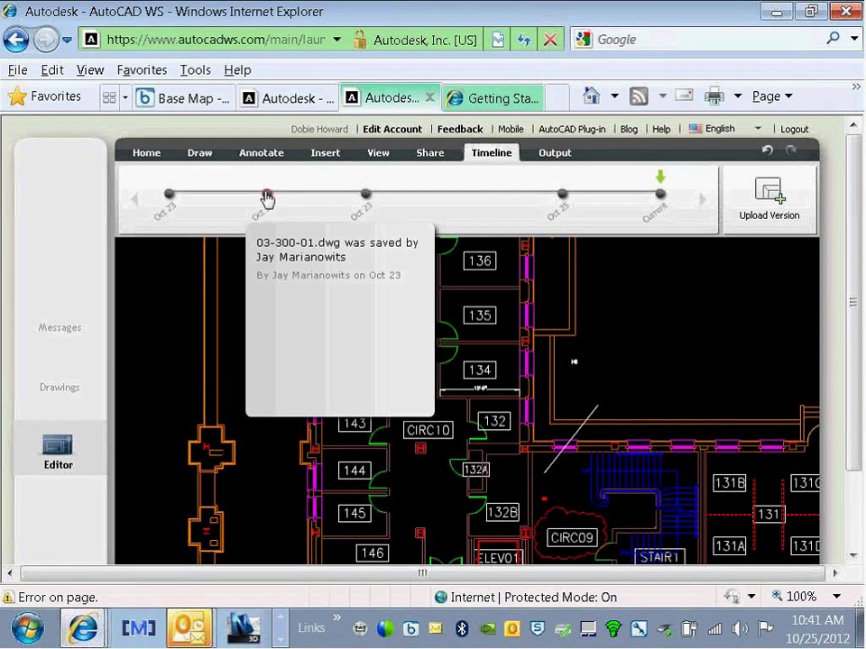
pyautogui.click(267, 195)
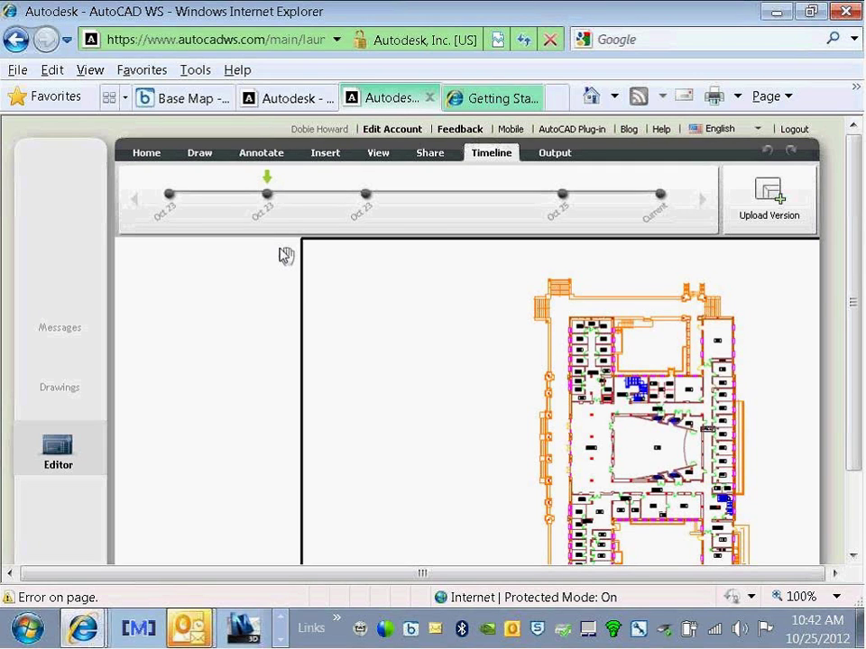
pyautogui.hotkey('alt', 'Tab')
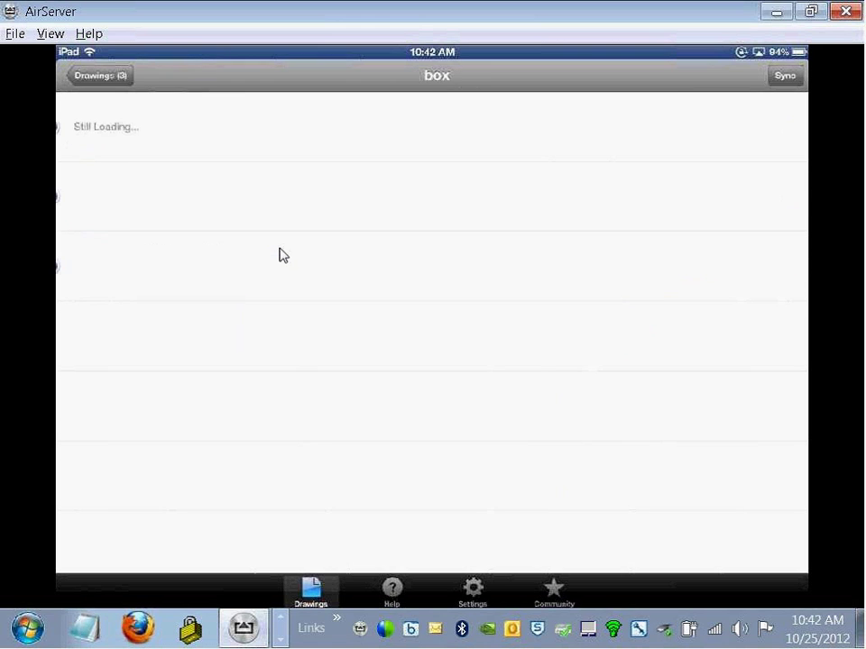